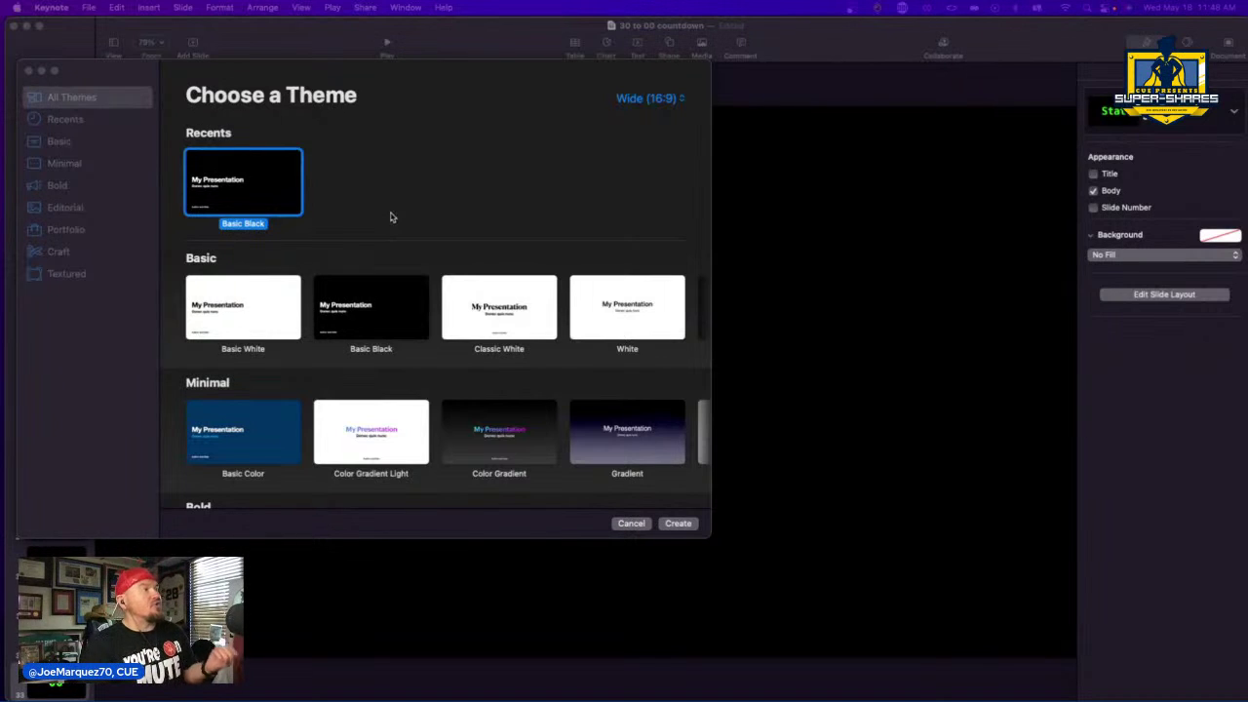
- Create a Wide (16:9) presentation from the Basic Black theme and apply the Statement layout to its slide
click(236, 188)
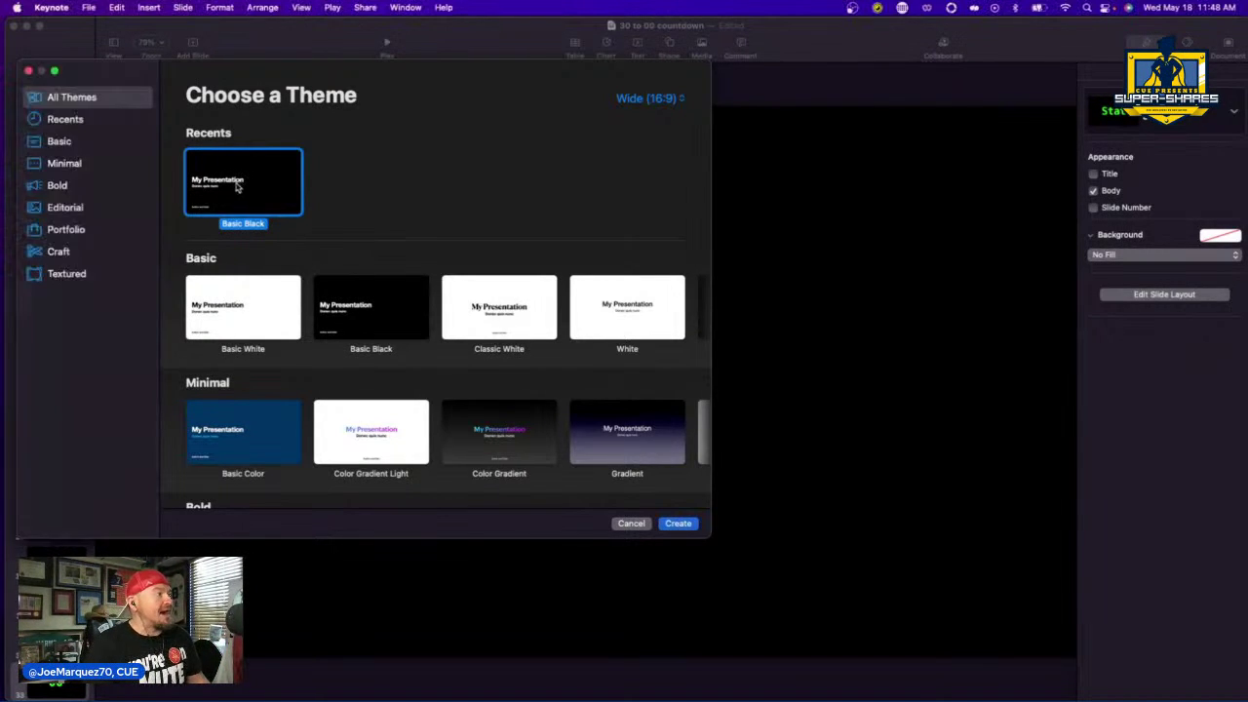
click(689, 528)
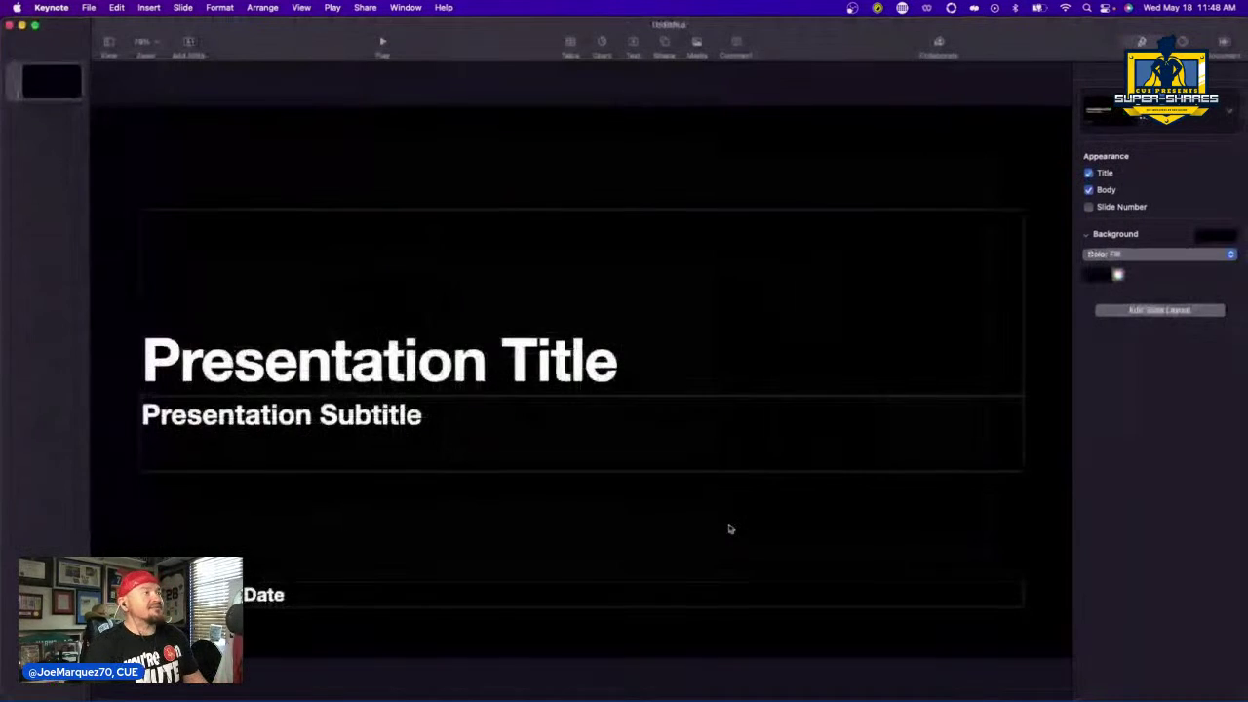
right_click(40, 89)
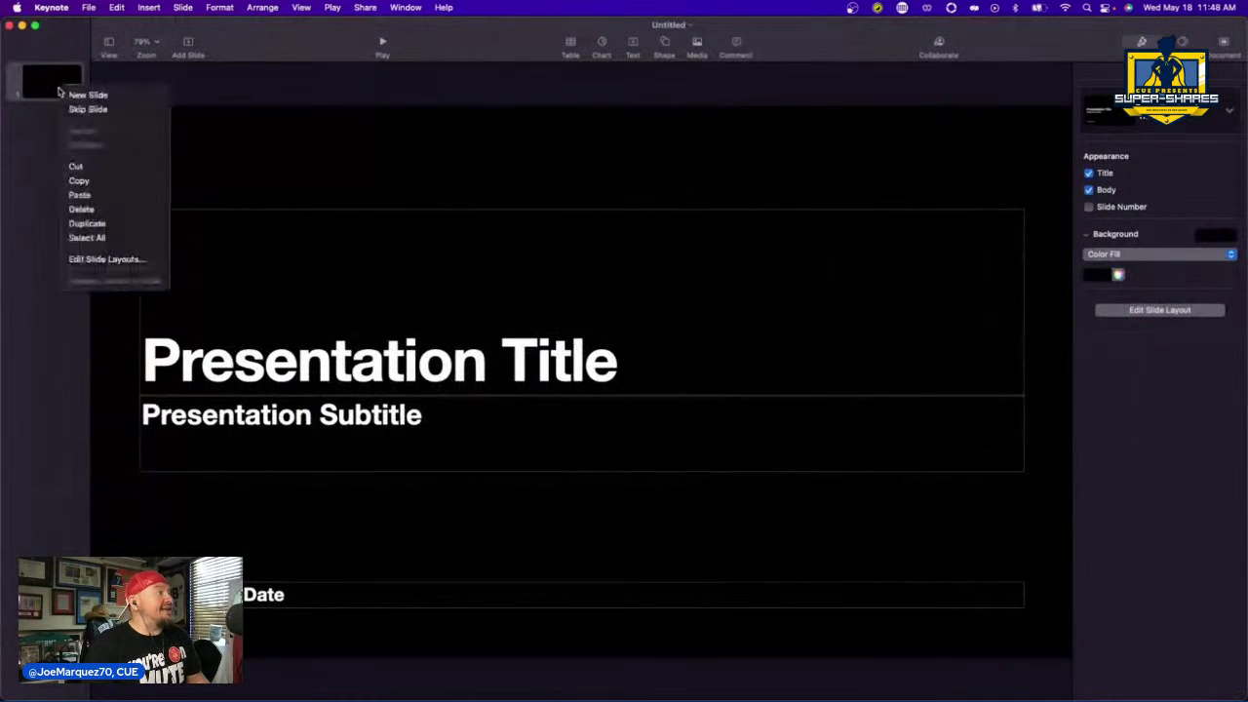
click(40, 89)
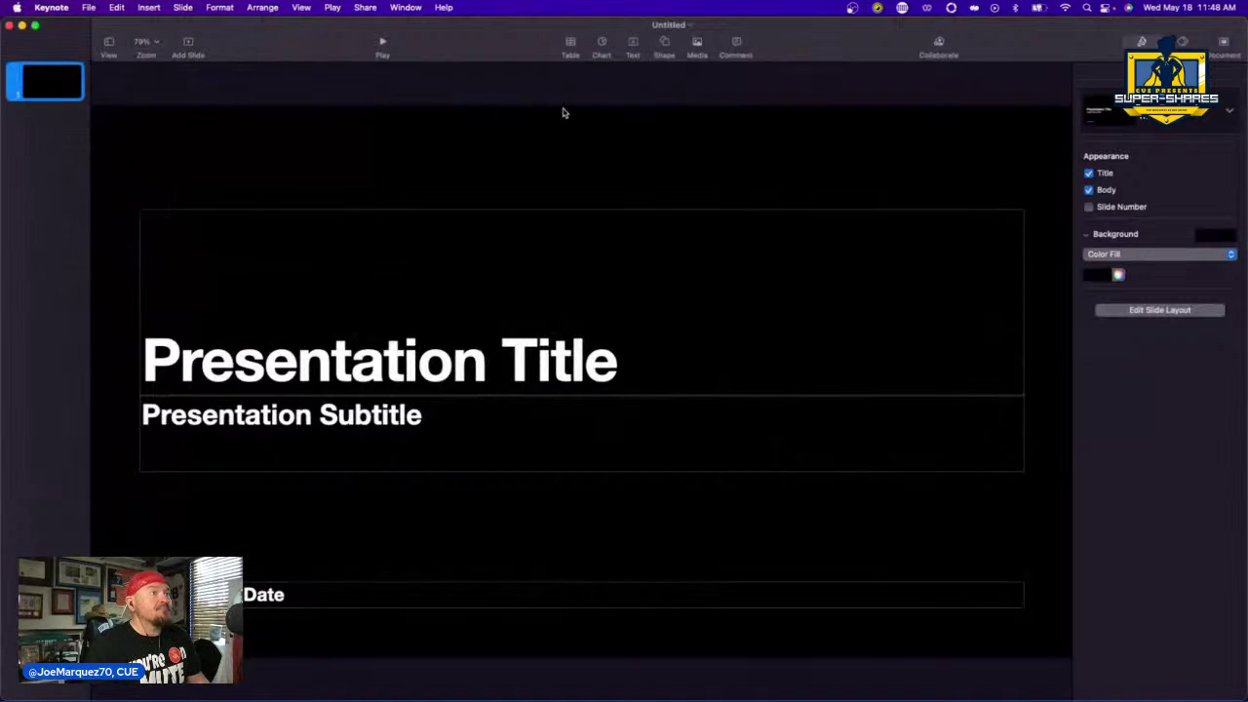
click(1229, 115)
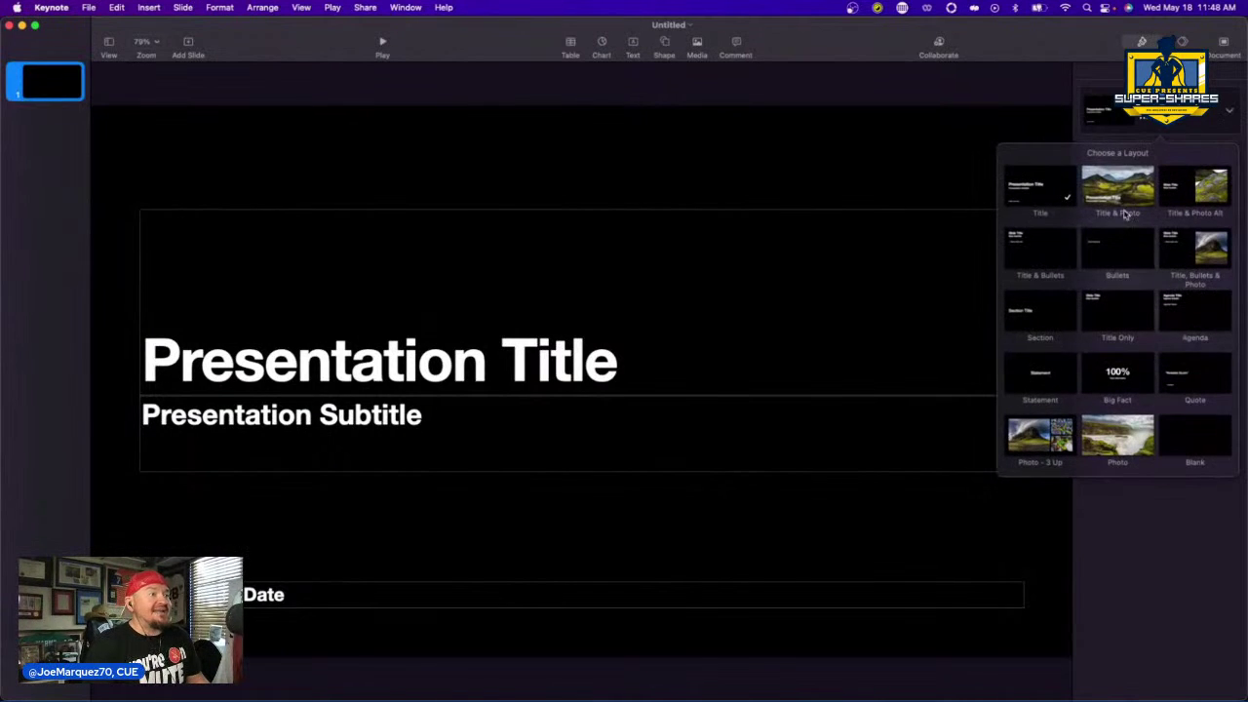
click(1041, 377)
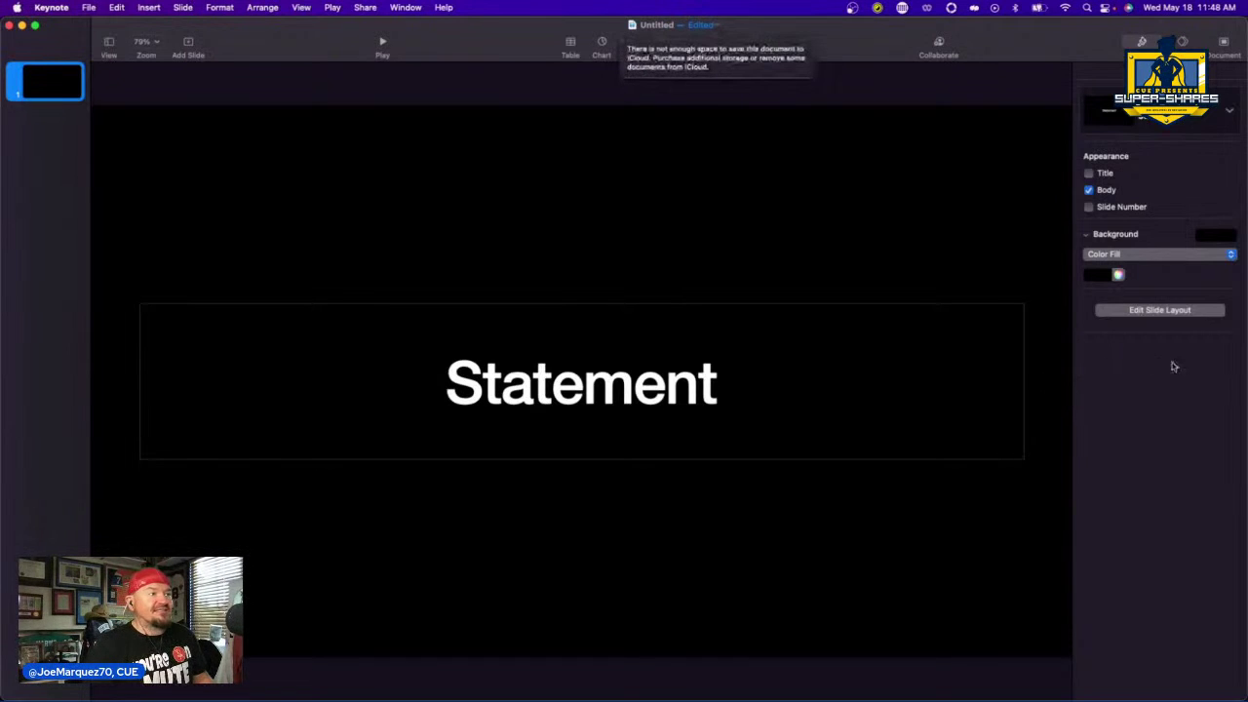
- In the Statement slide layout, set the body text to the Geneva font at 1000 pt
click(1166, 310)
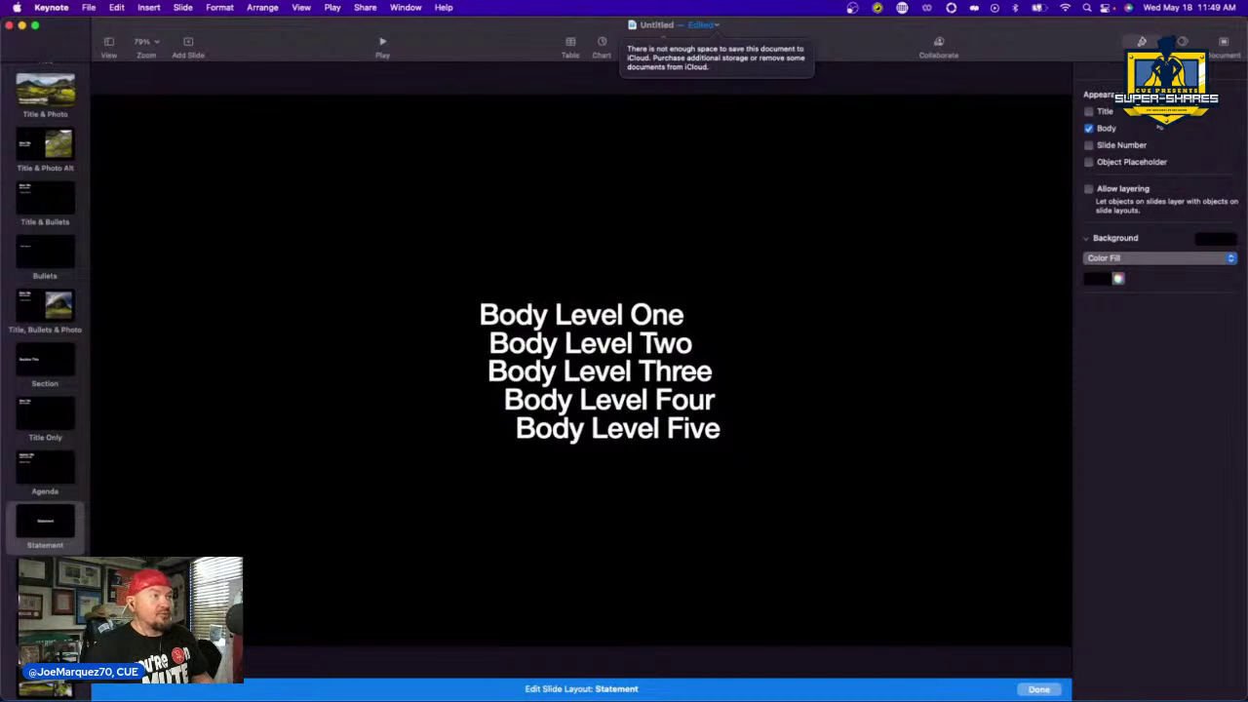
click(683, 359)
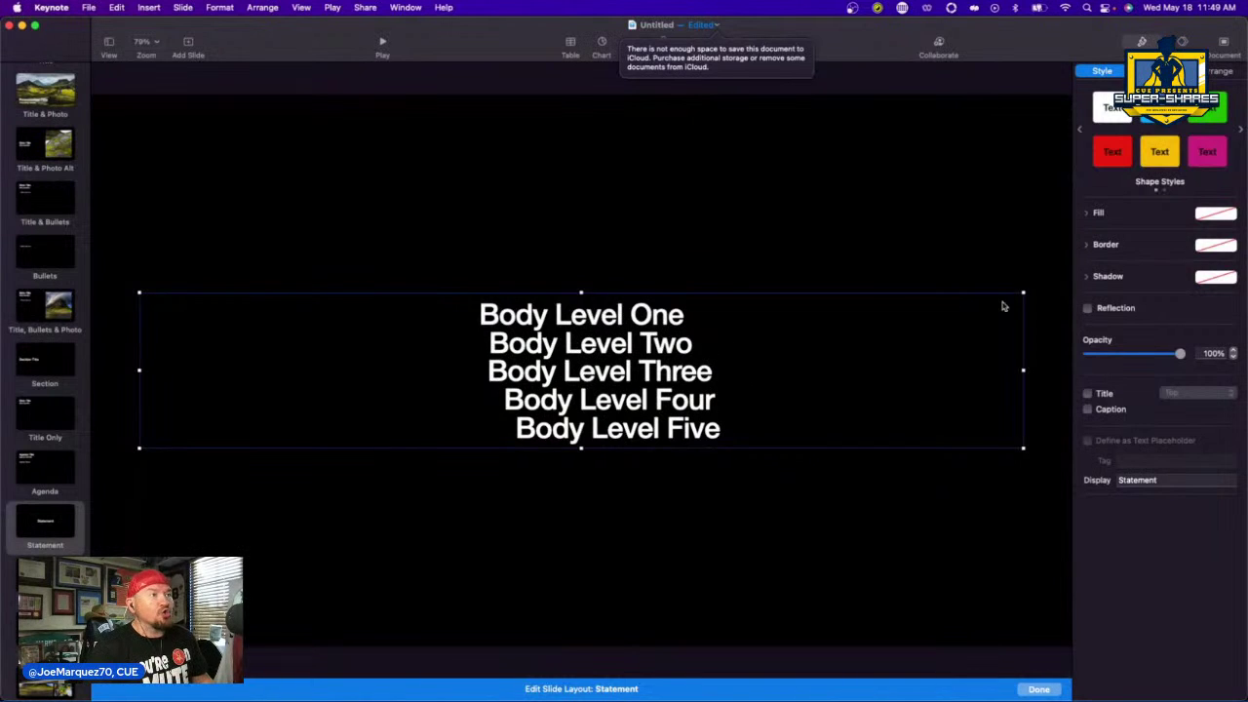
click(1161, 70)
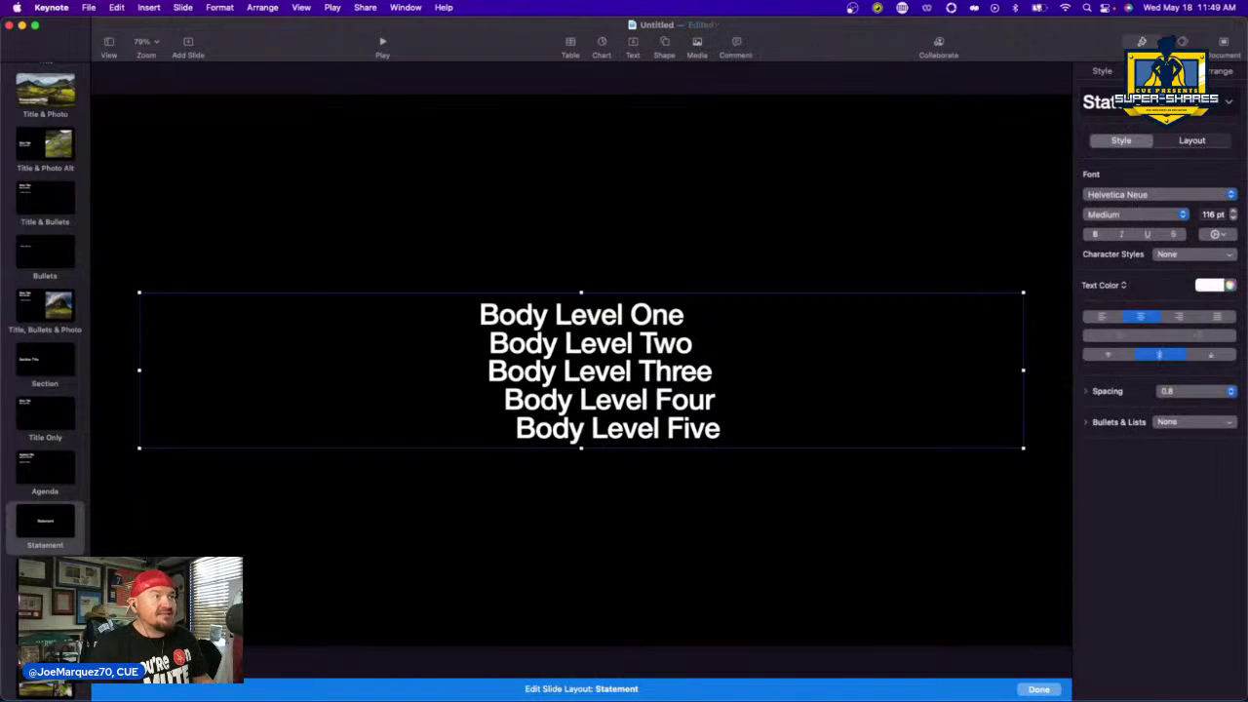
click(1232, 196)
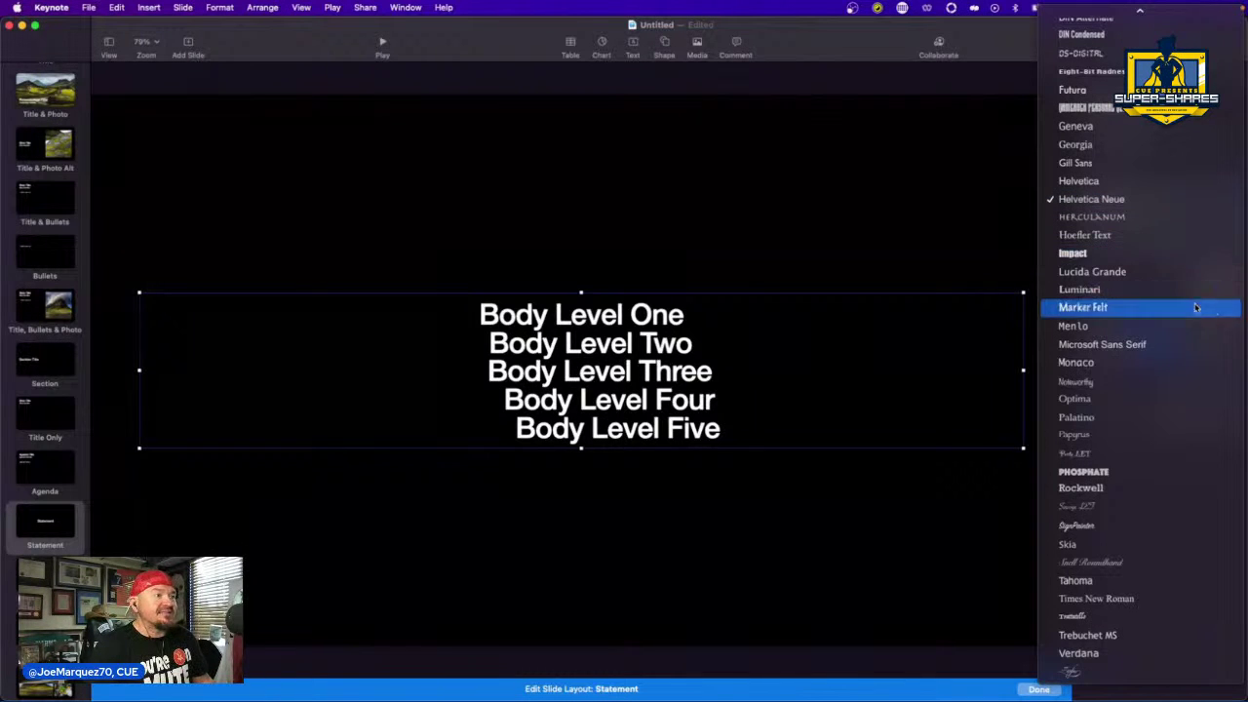
click(1168, 126)
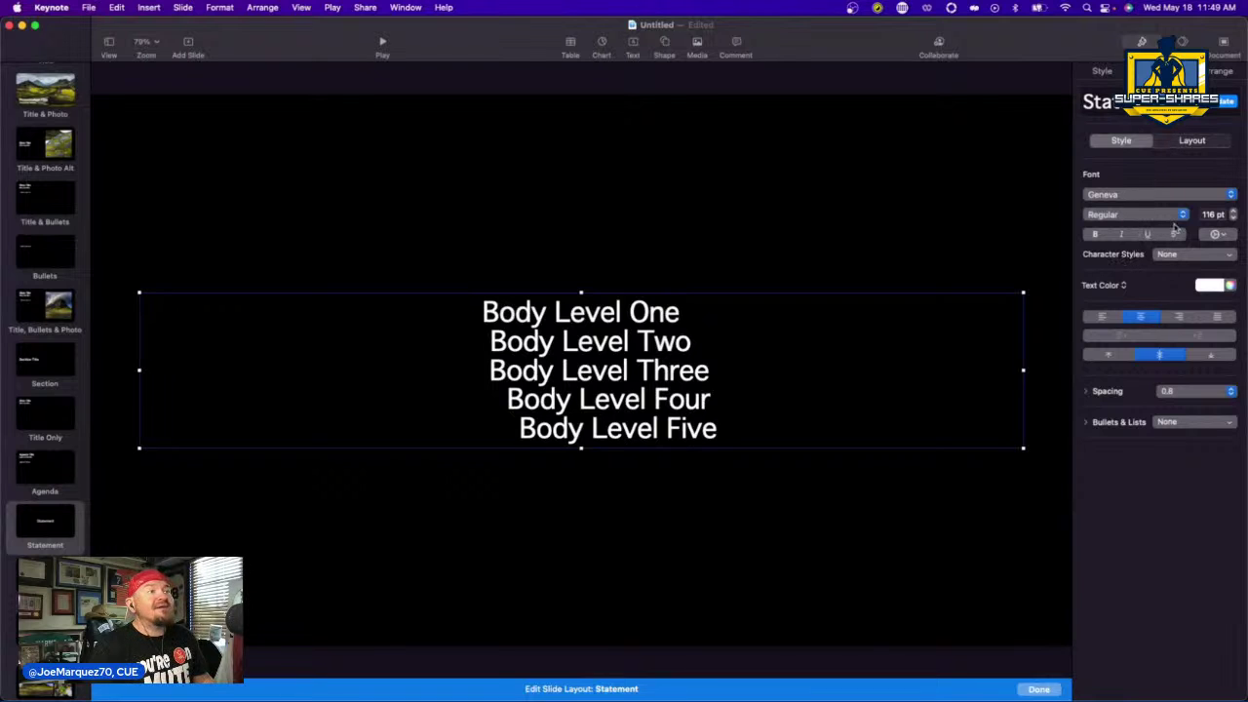
click(1210, 216)
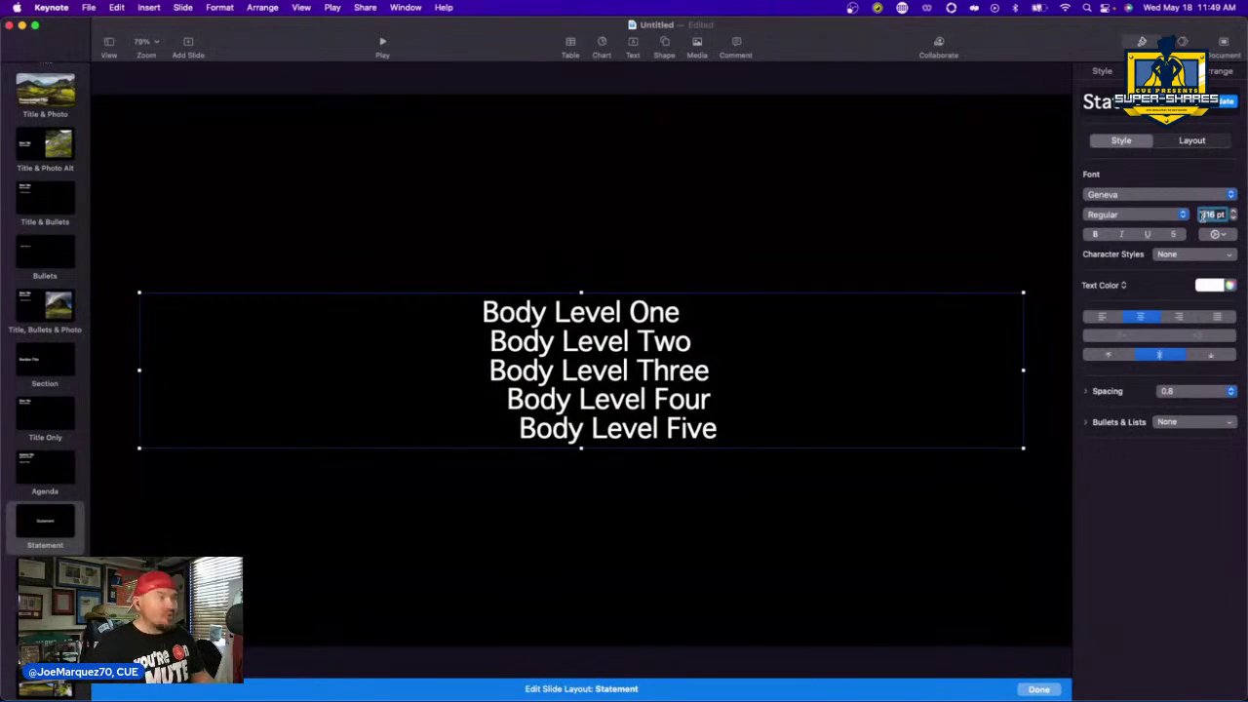
text(1200 p)
key(Return)
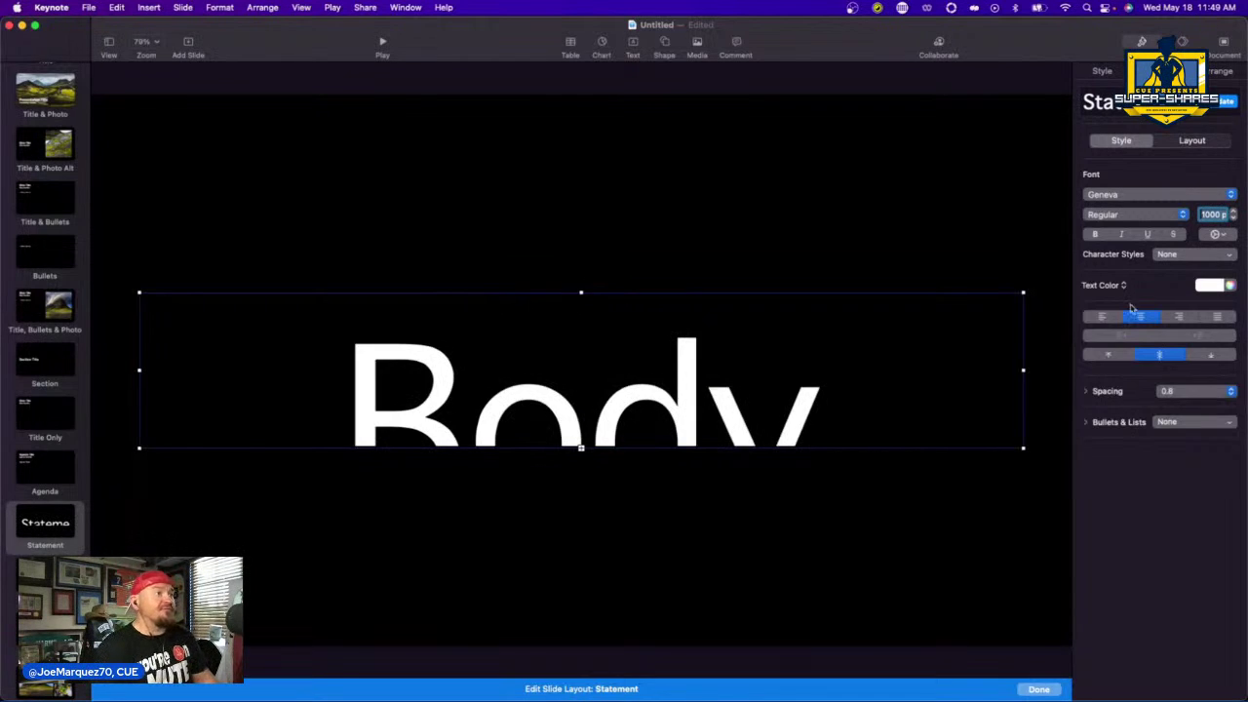
- Make the layout's body text box tall enough for the large text, centre it vertically on the slide, and finish editing the layout
drag(581, 449, 580, 565)
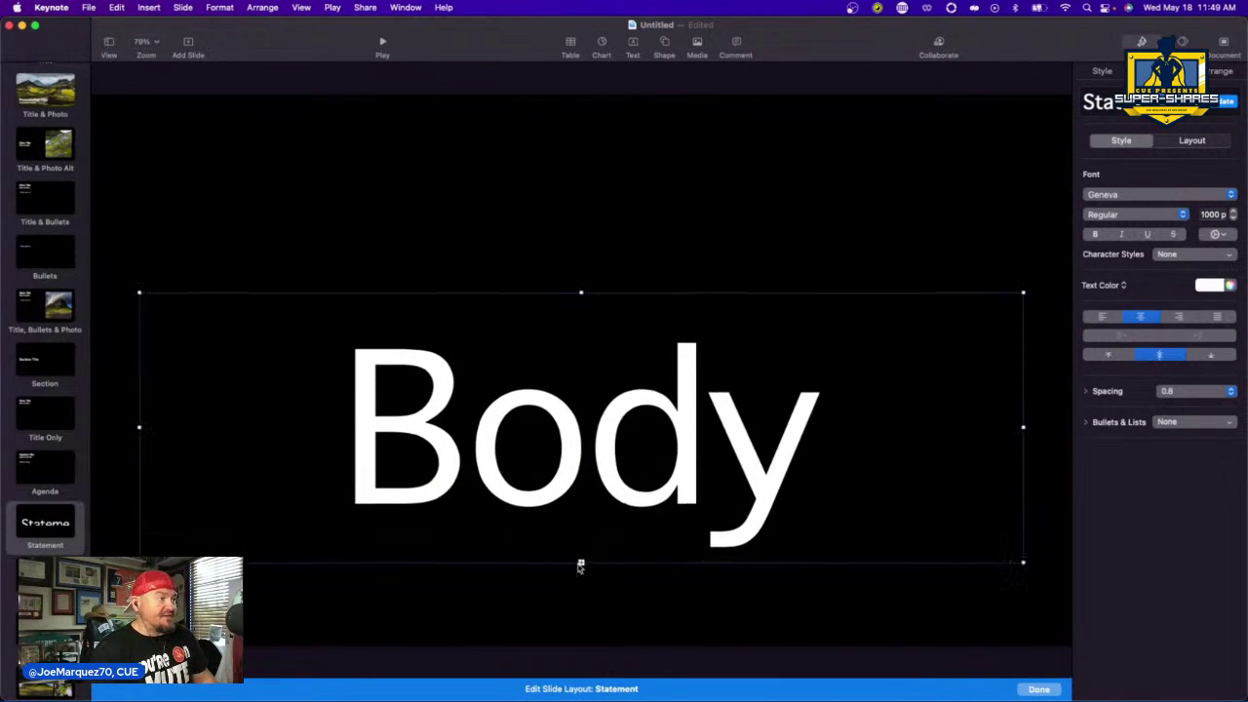
drag(609, 471, 626, 419)
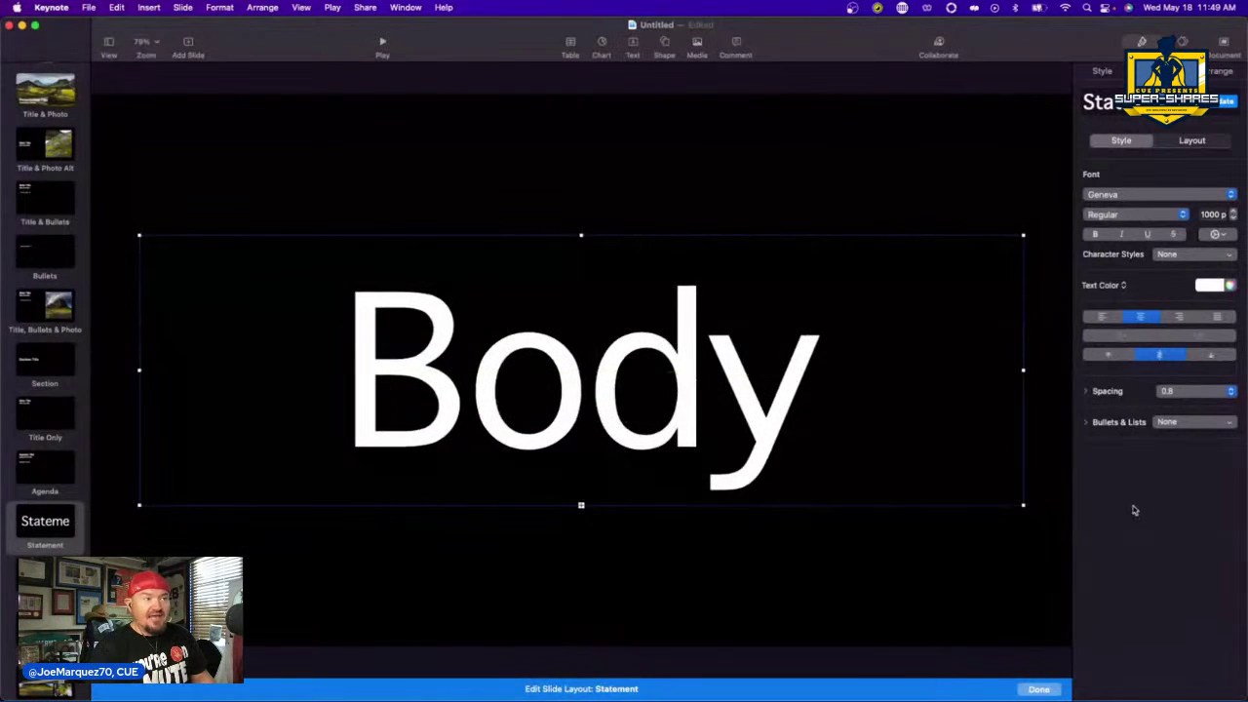
click(1105, 72)
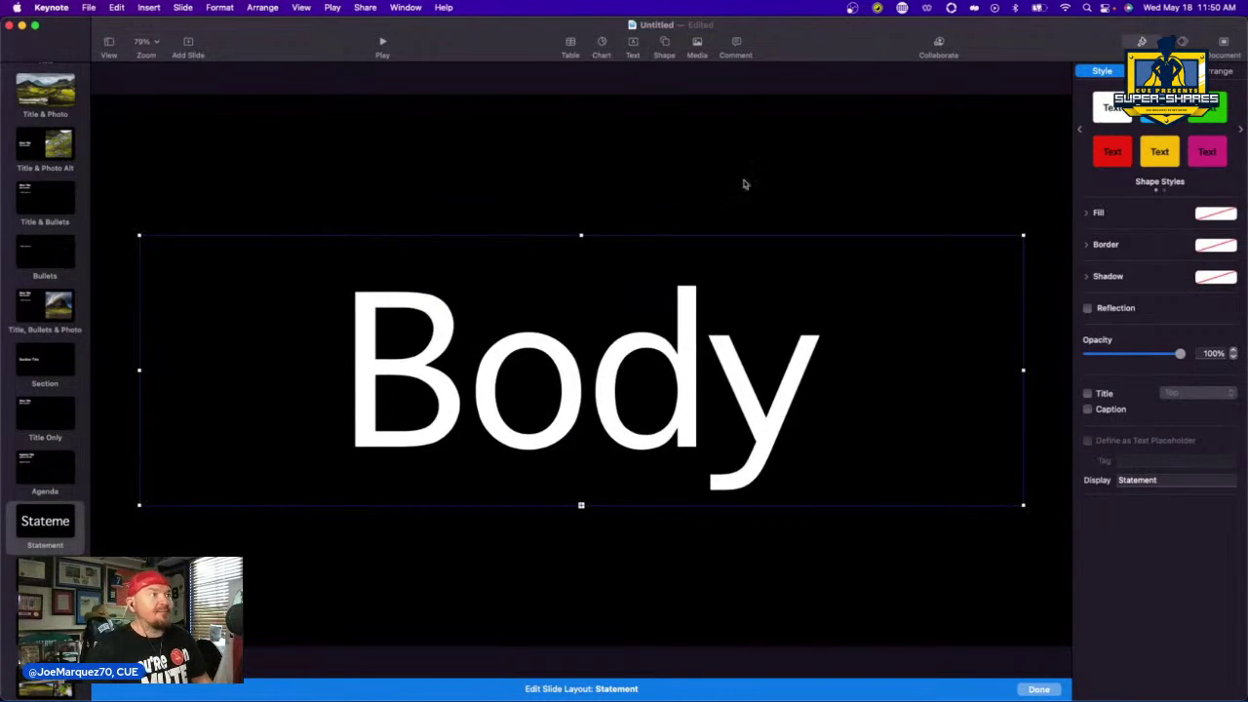
click(1039, 691)
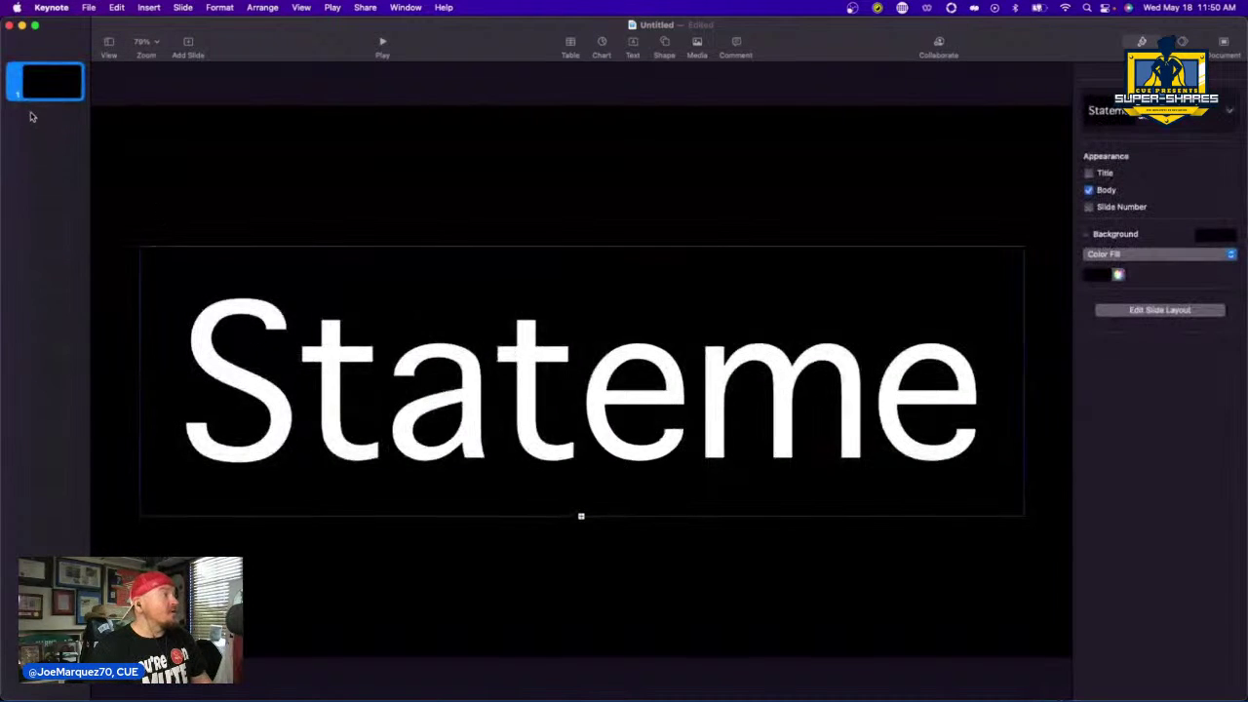
- Replace the statement placeholder text on the first slide with 30
click(536, 394)
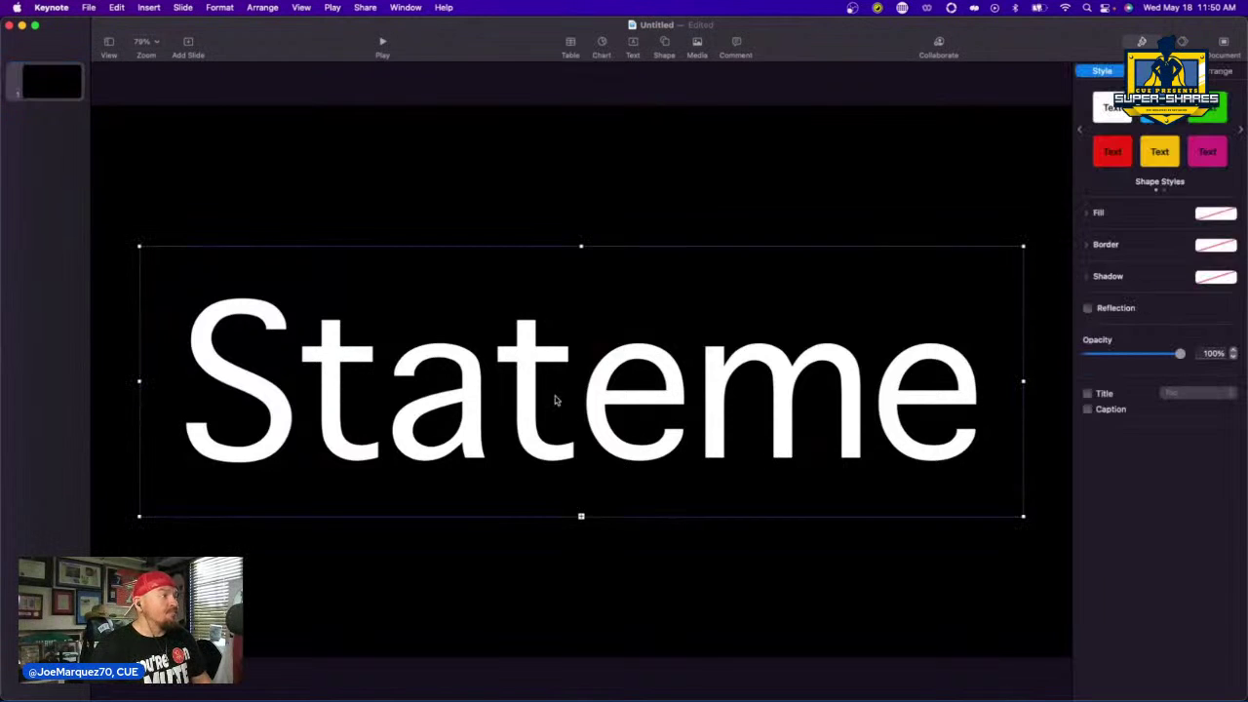
key(super+shift+0)
double_click(578, 420)
key(BackSpace)
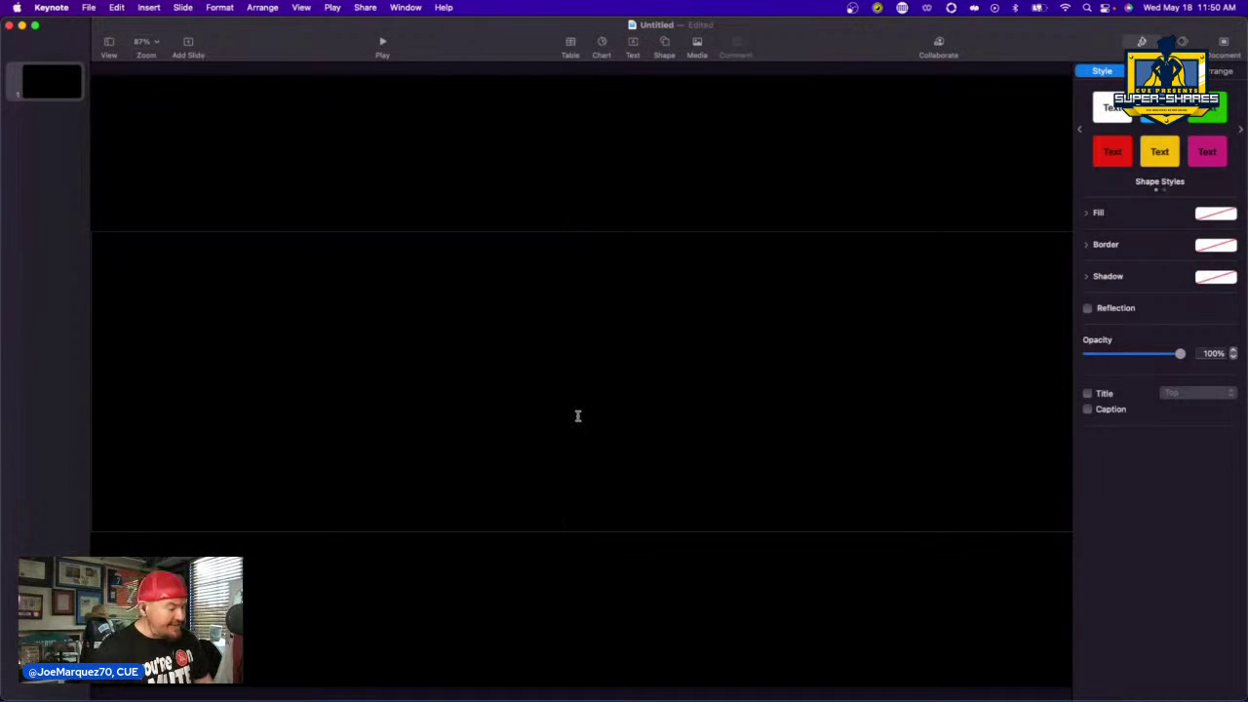
text(30)
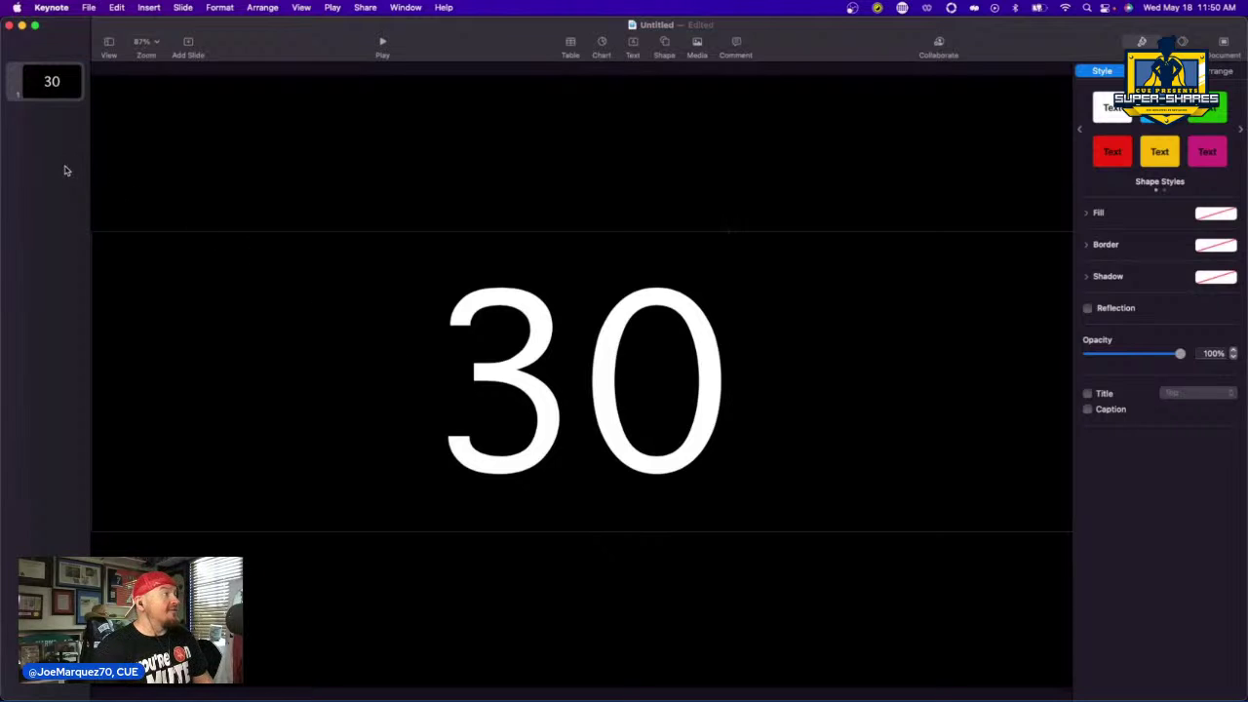
- Duplicate the 30 slide and change the copy's number to 29
click(62, 96)
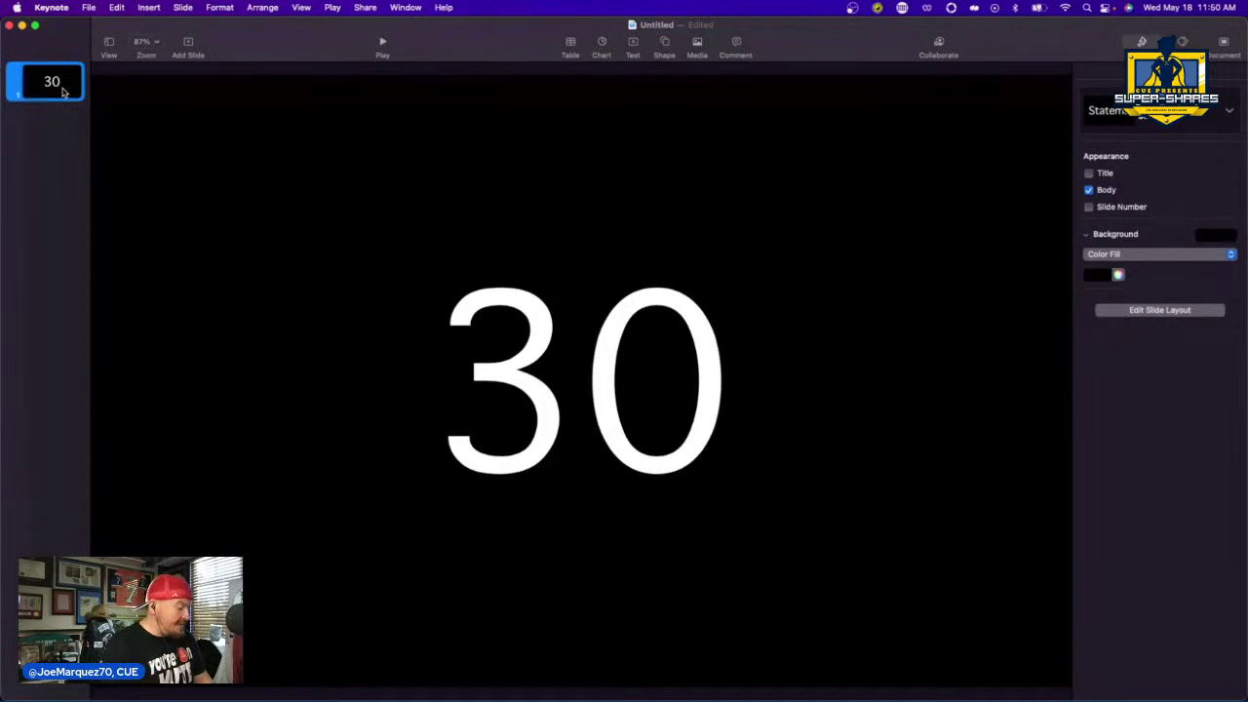
key(super+d)
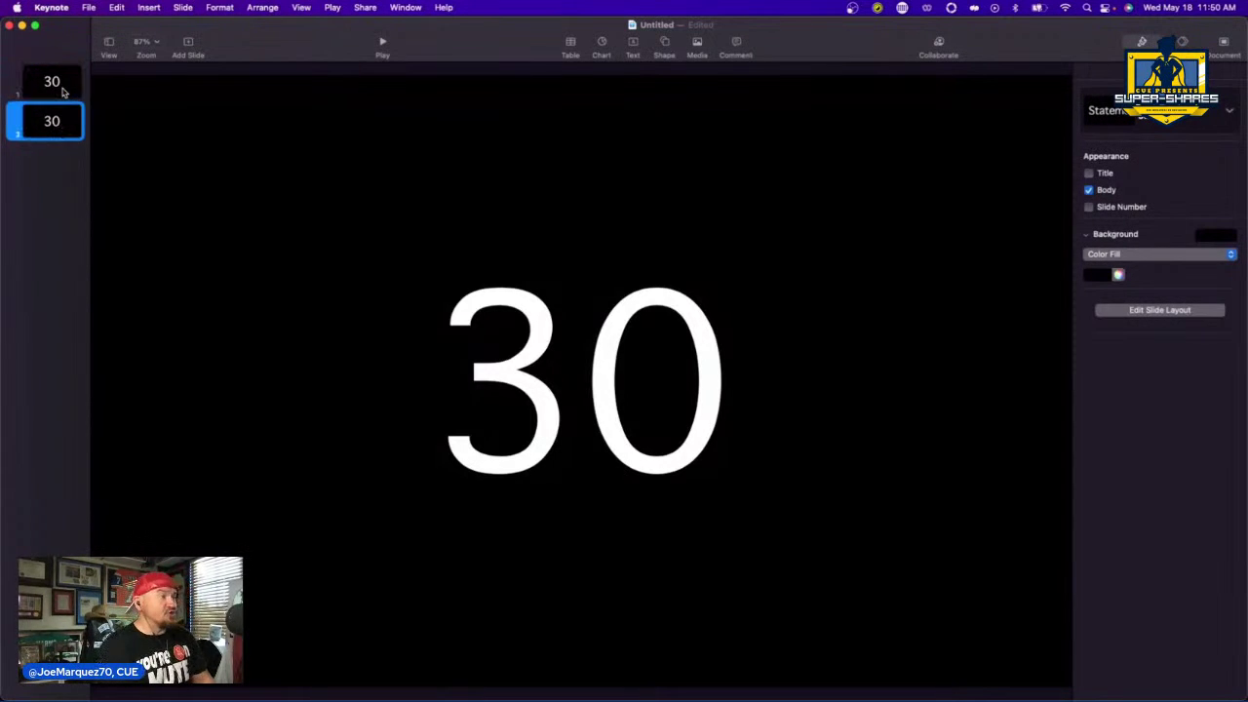
click(582, 345)
double_click(614, 352)
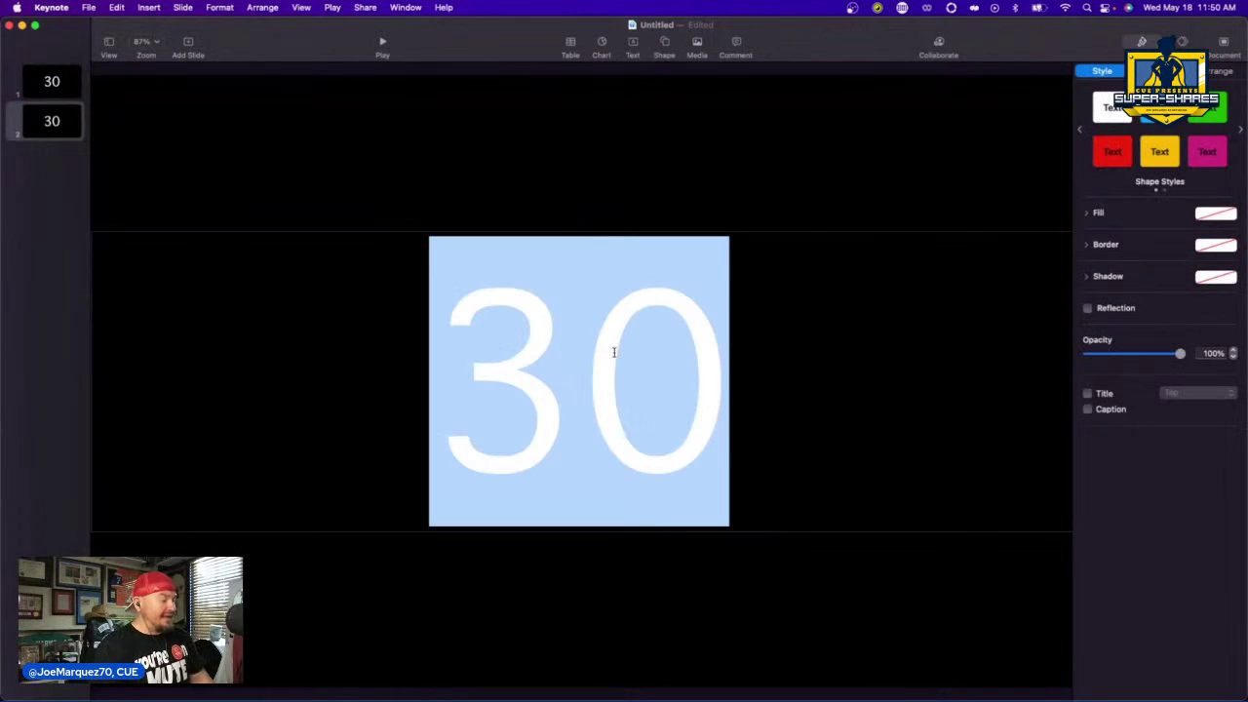
text(29)
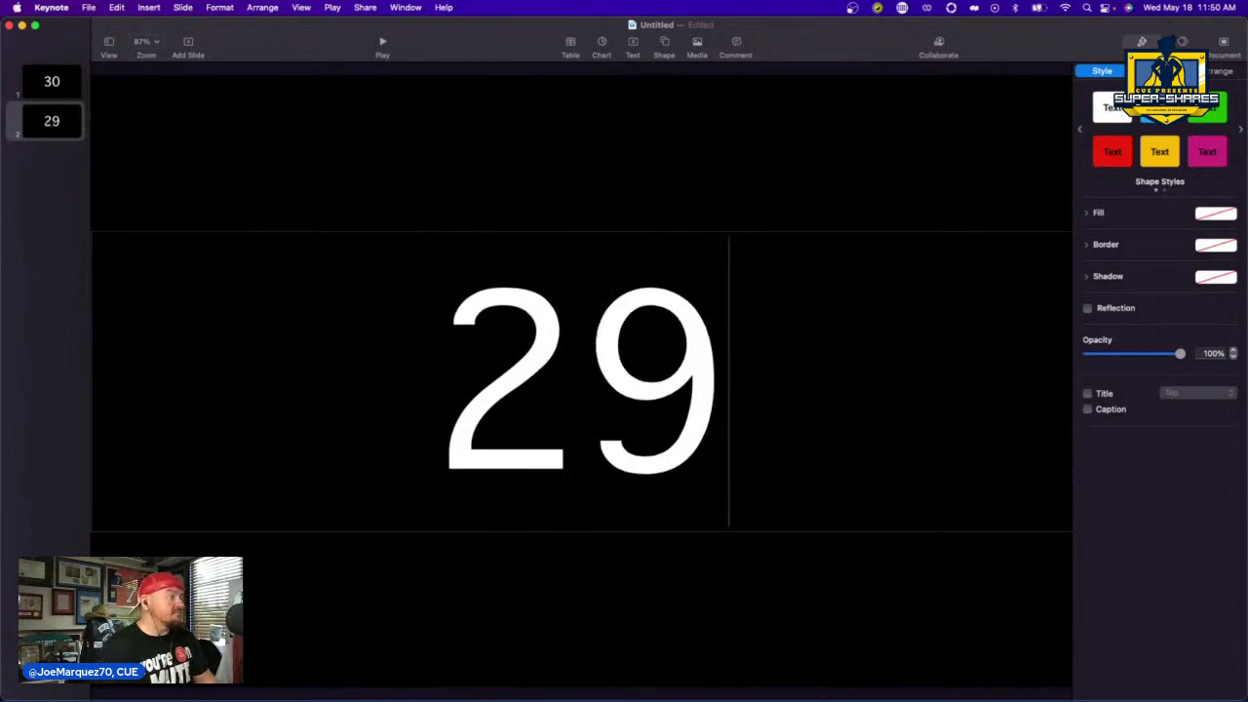
- Duplicate the 29 slide and change the copy's number to 28
click(57, 181)
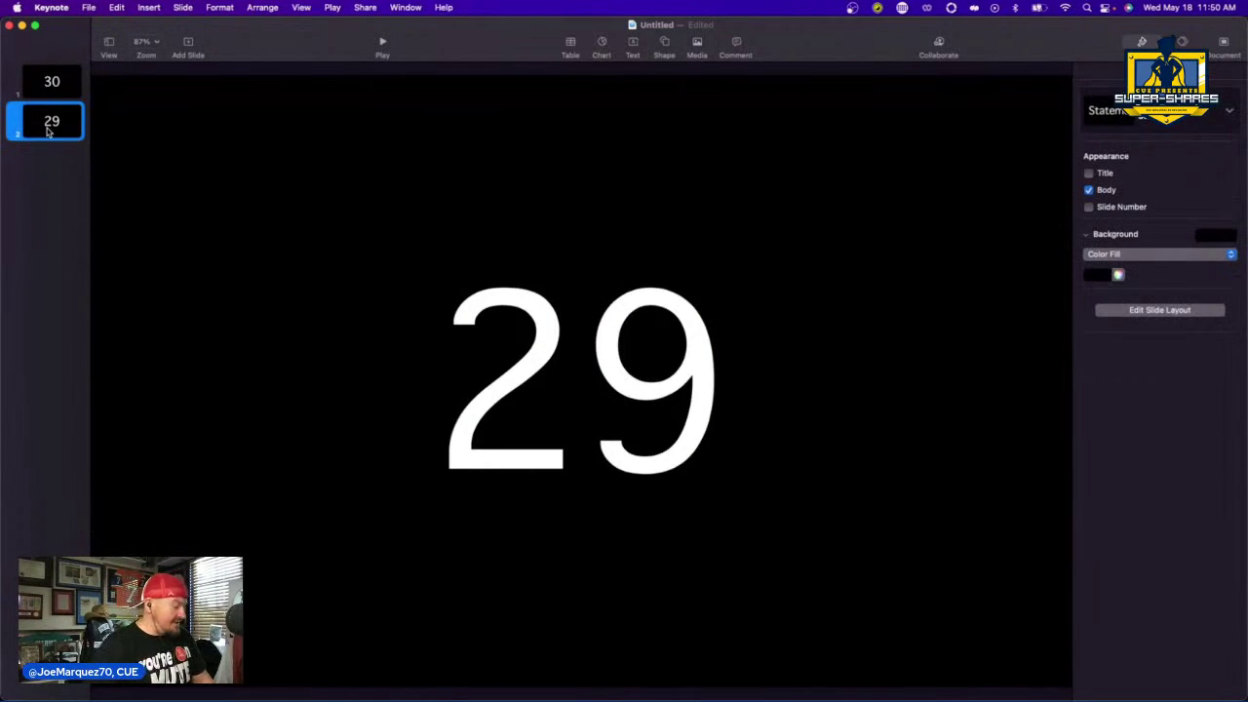
key(super+d)
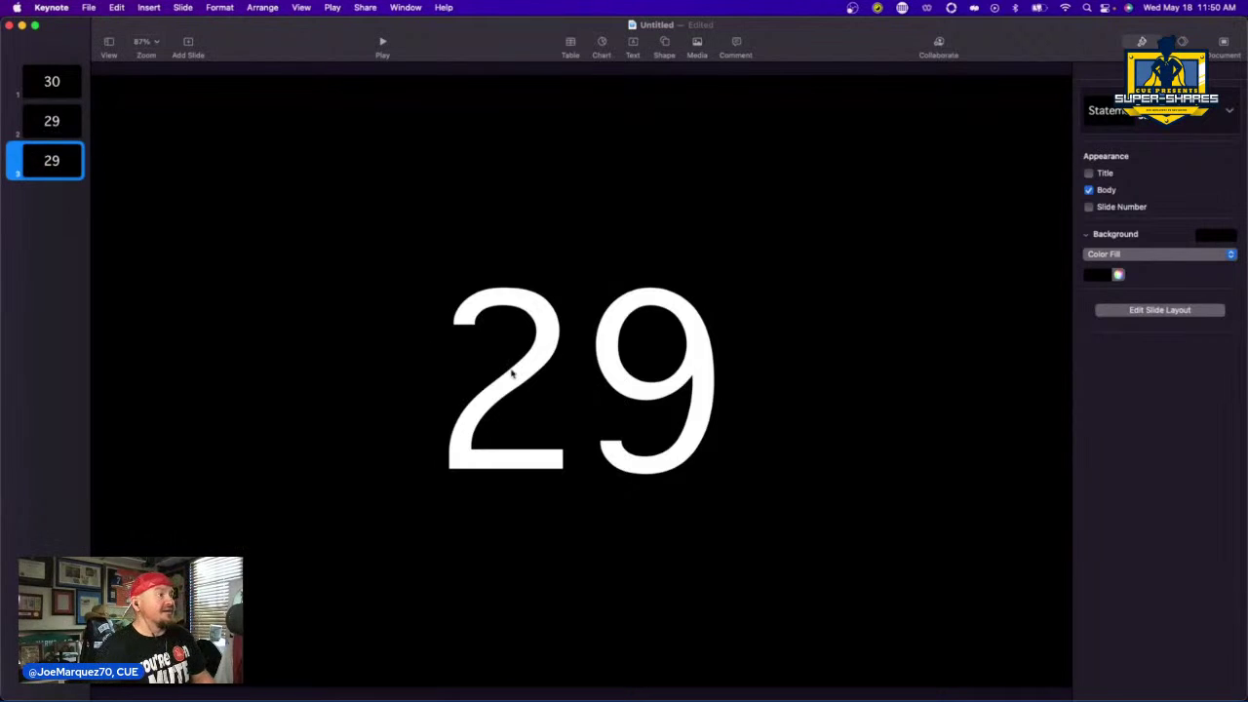
double_click(578, 364)
text(28)
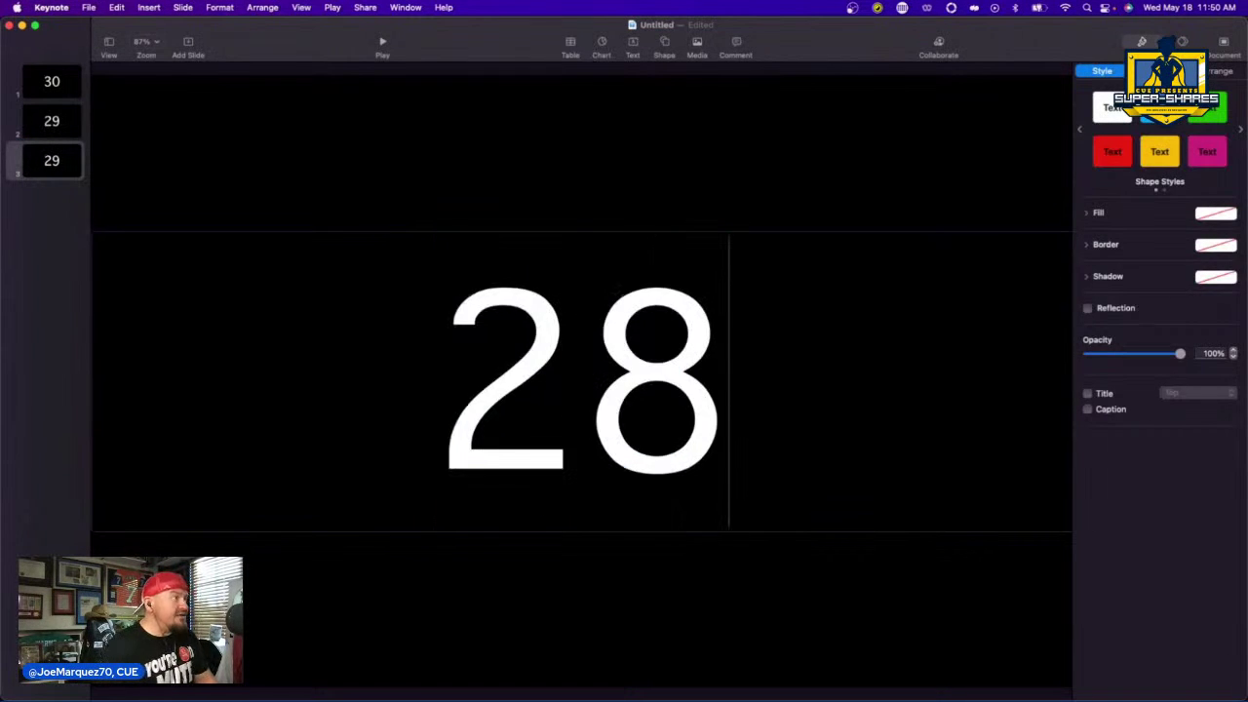
click(29, 314)
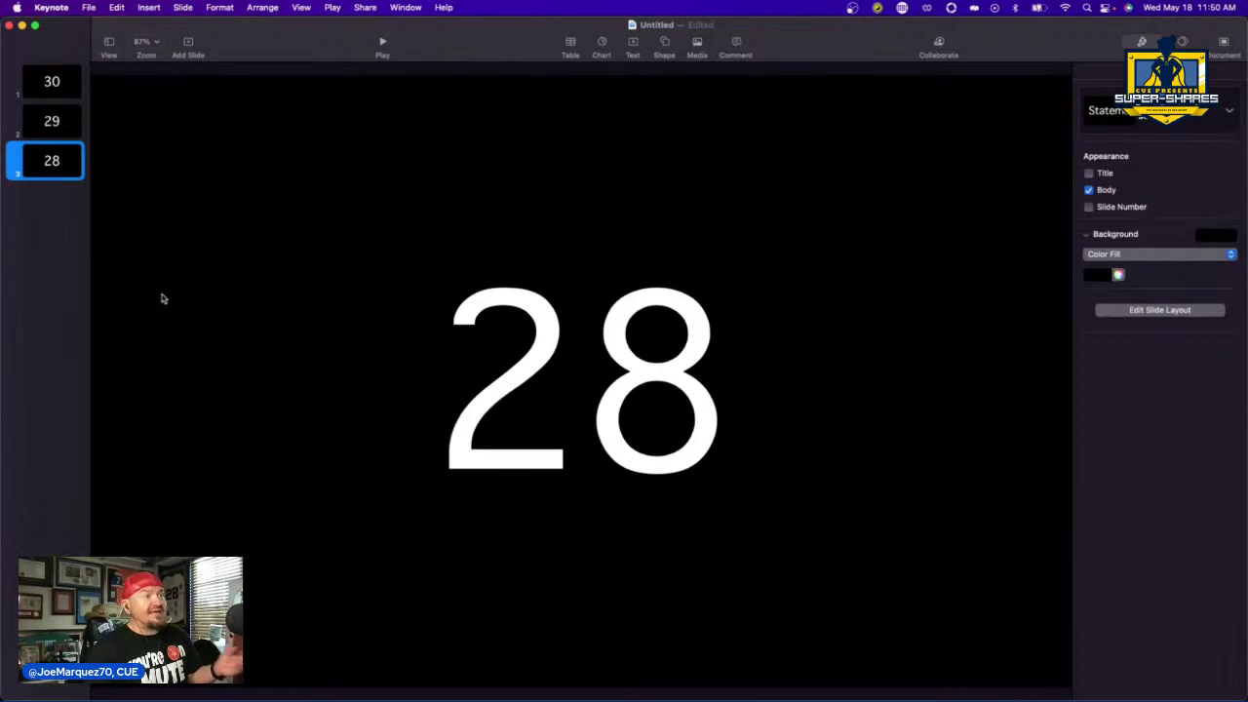
- Change the Statement layout's body text color to light red and finish editing the layout
click(49, 90)
click(1154, 314)
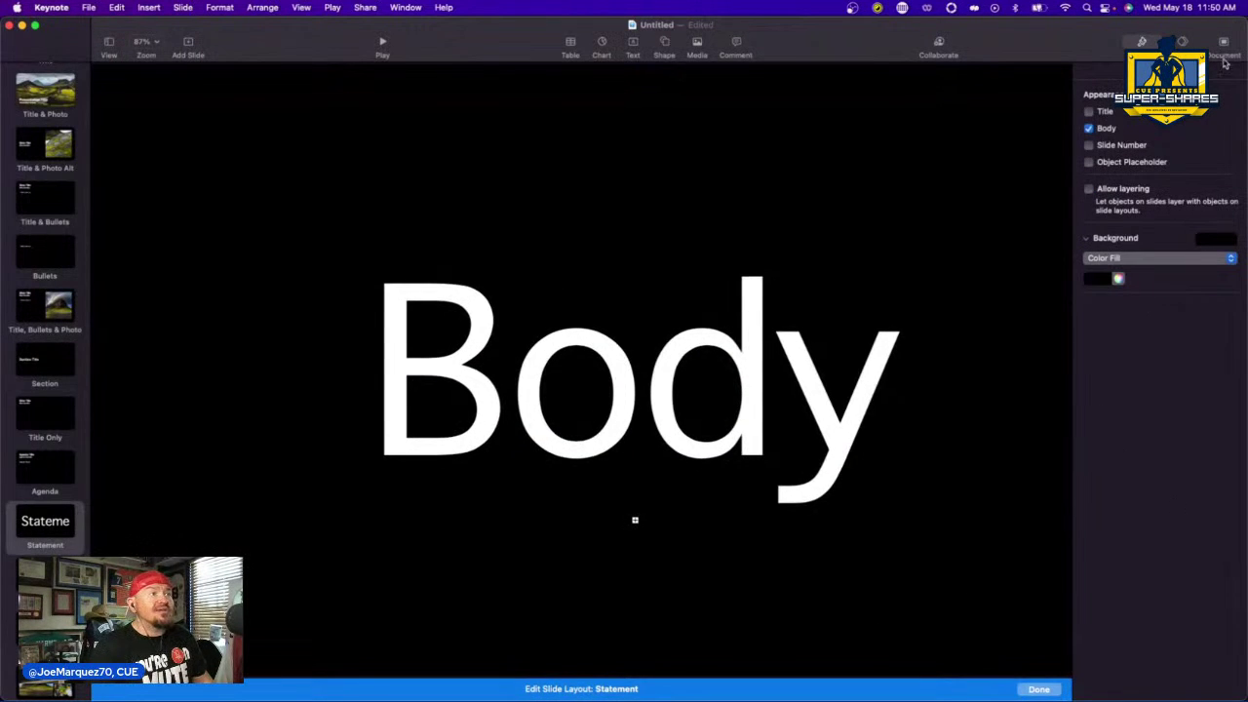
click(848, 383)
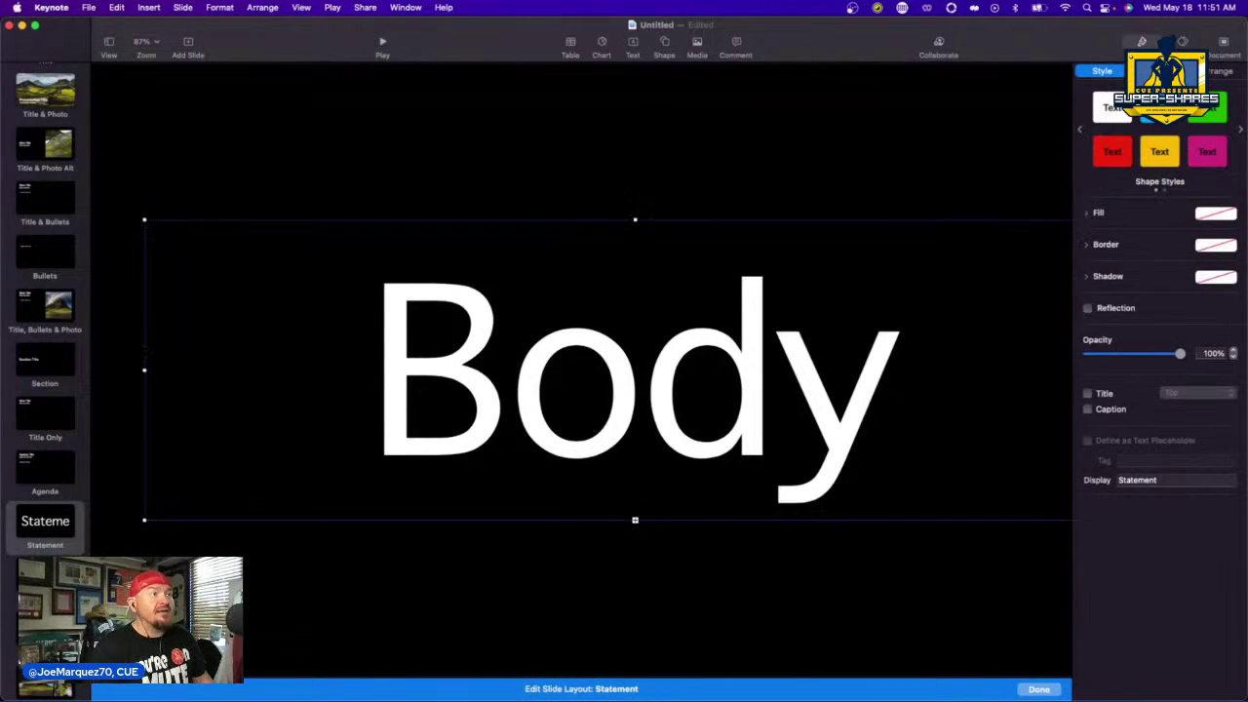
click(1161, 71)
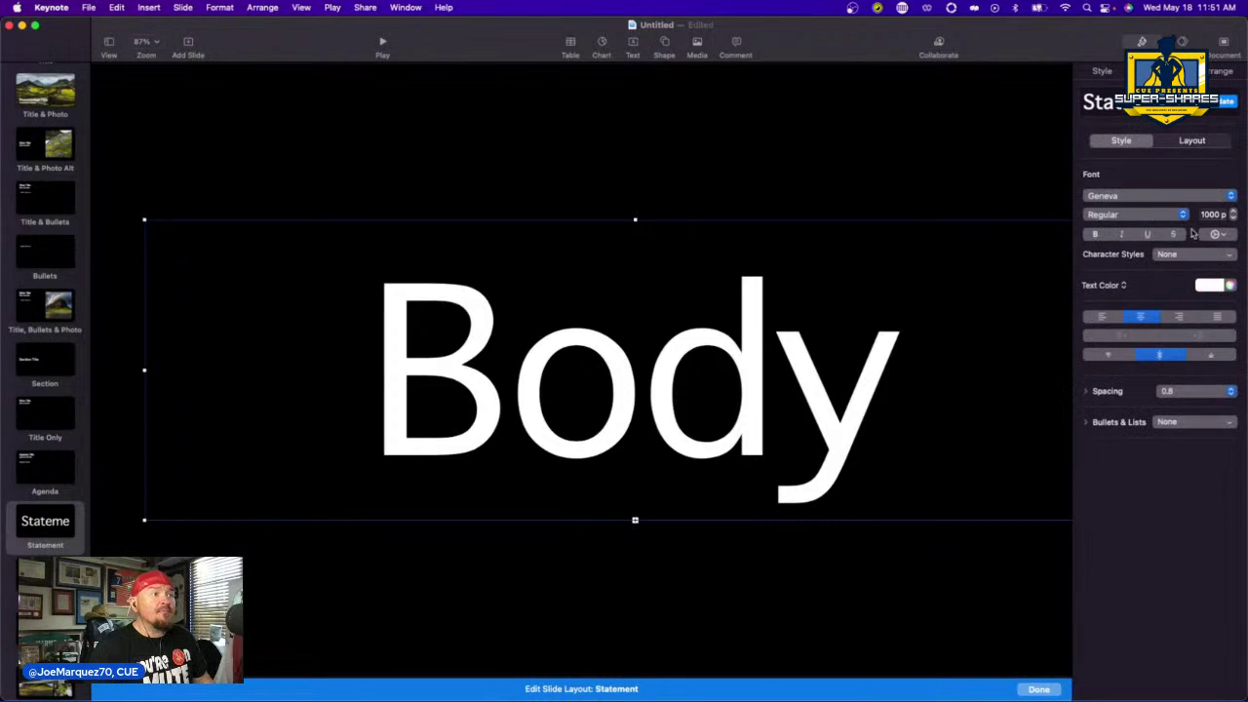
click(1124, 286)
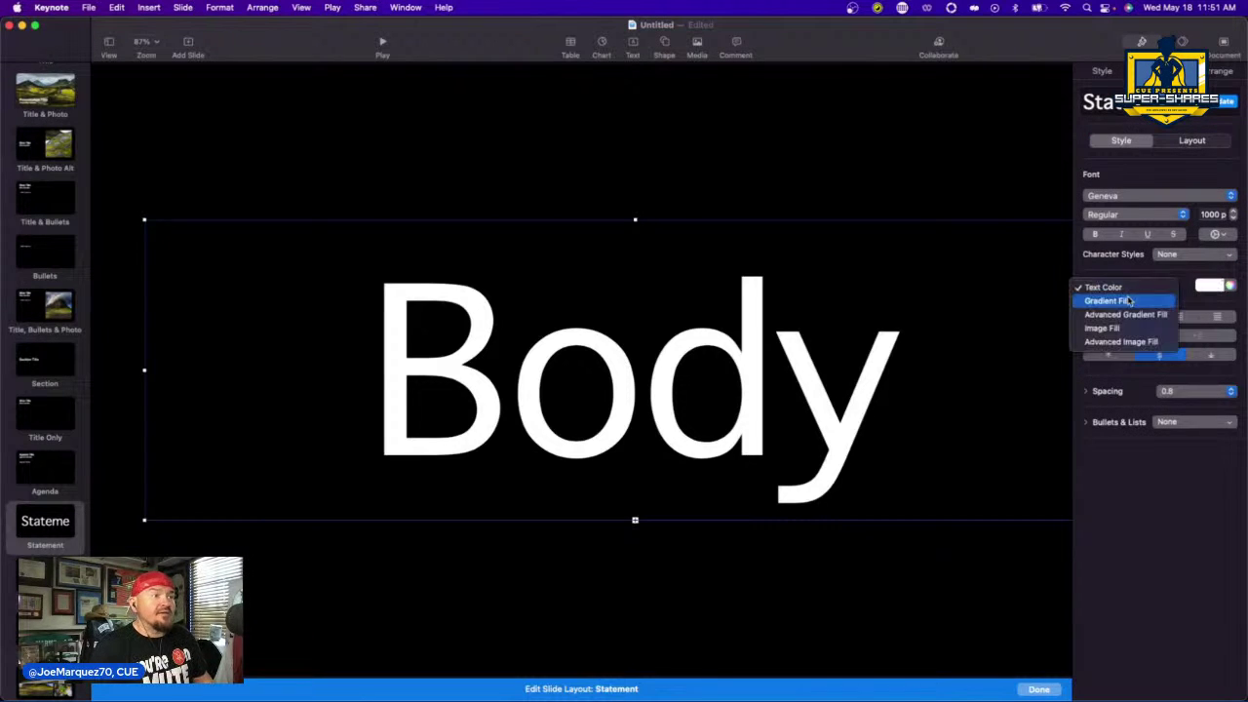
click(1215, 291)
click(1218, 290)
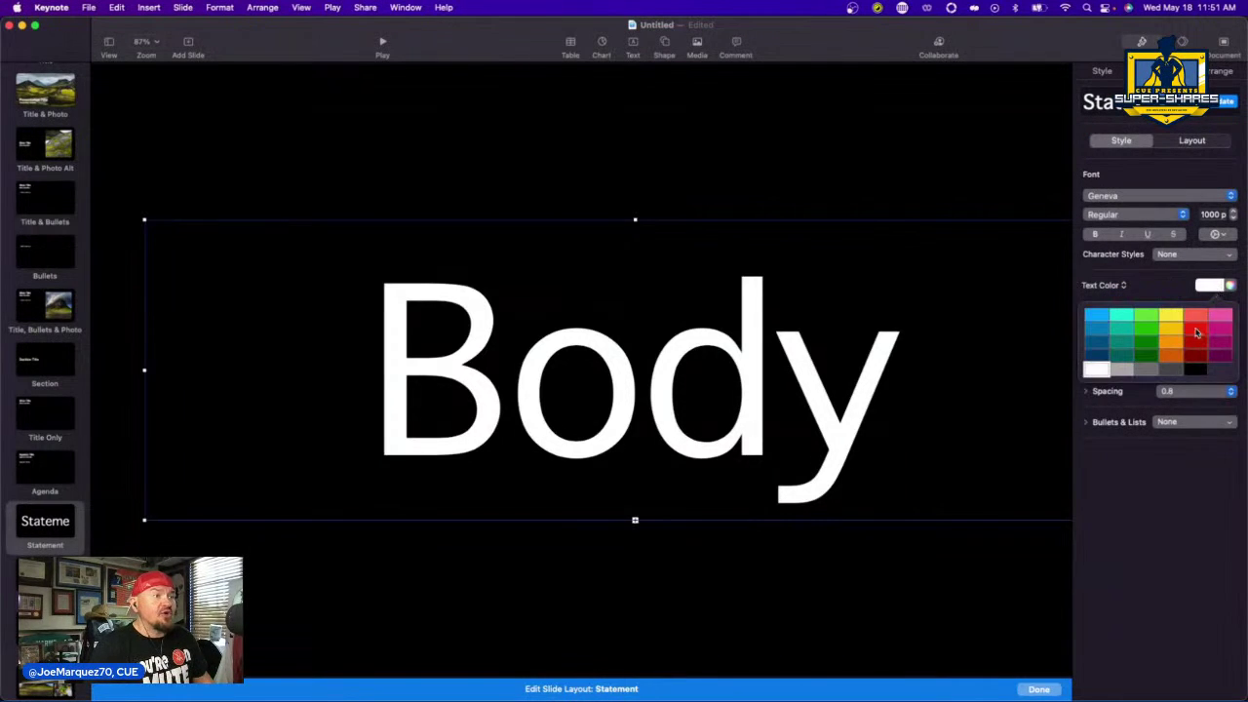
click(1195, 321)
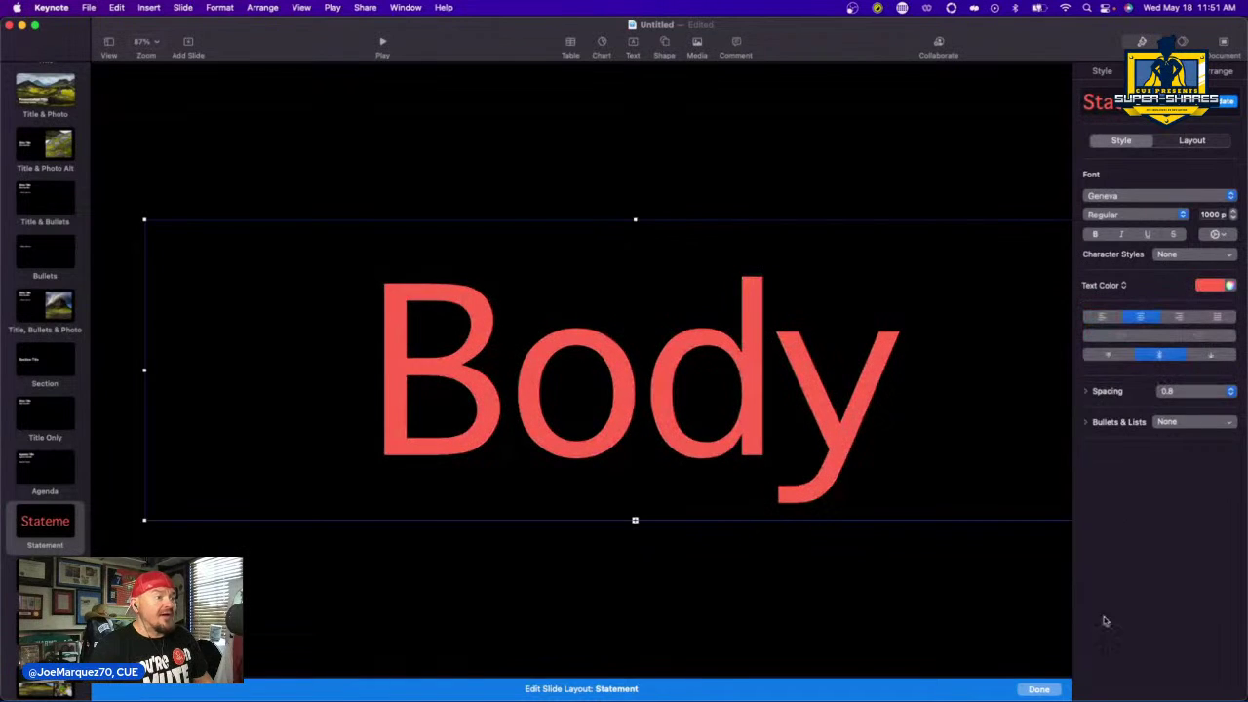
click(1039, 688)
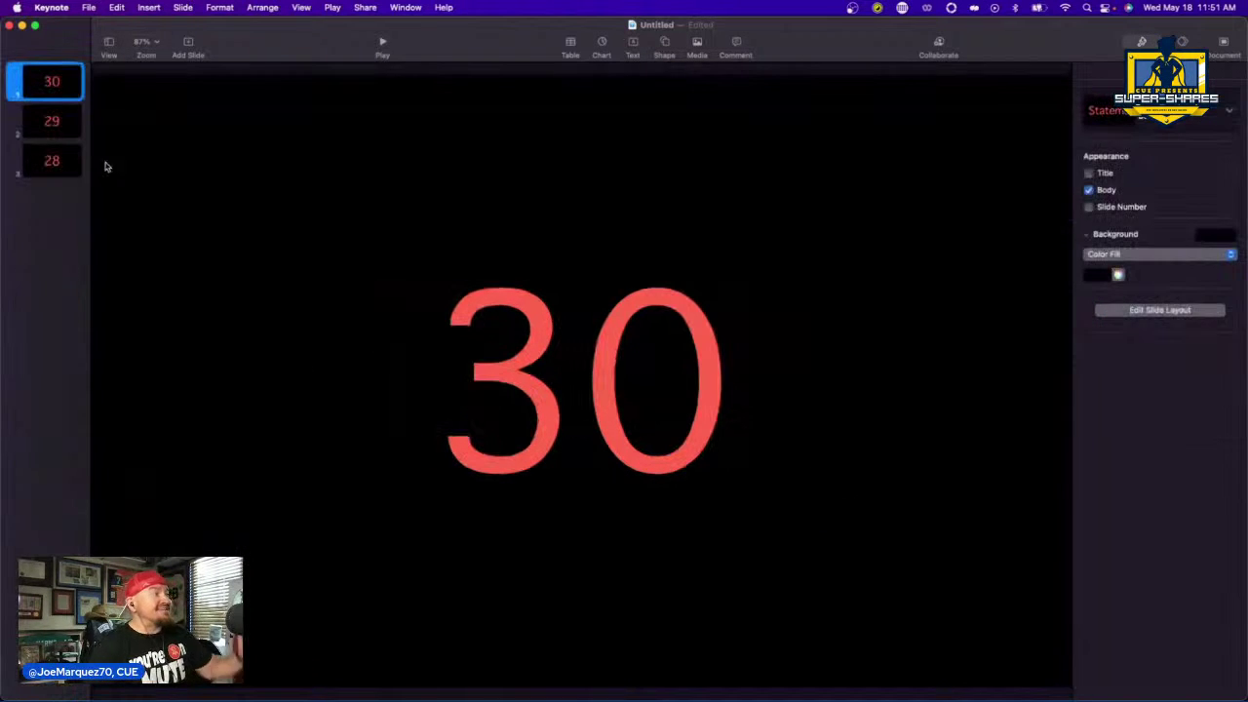
- Look through the three countdown slides from 28 back to 30 to check their text color
click(58, 133)
click(50, 153)
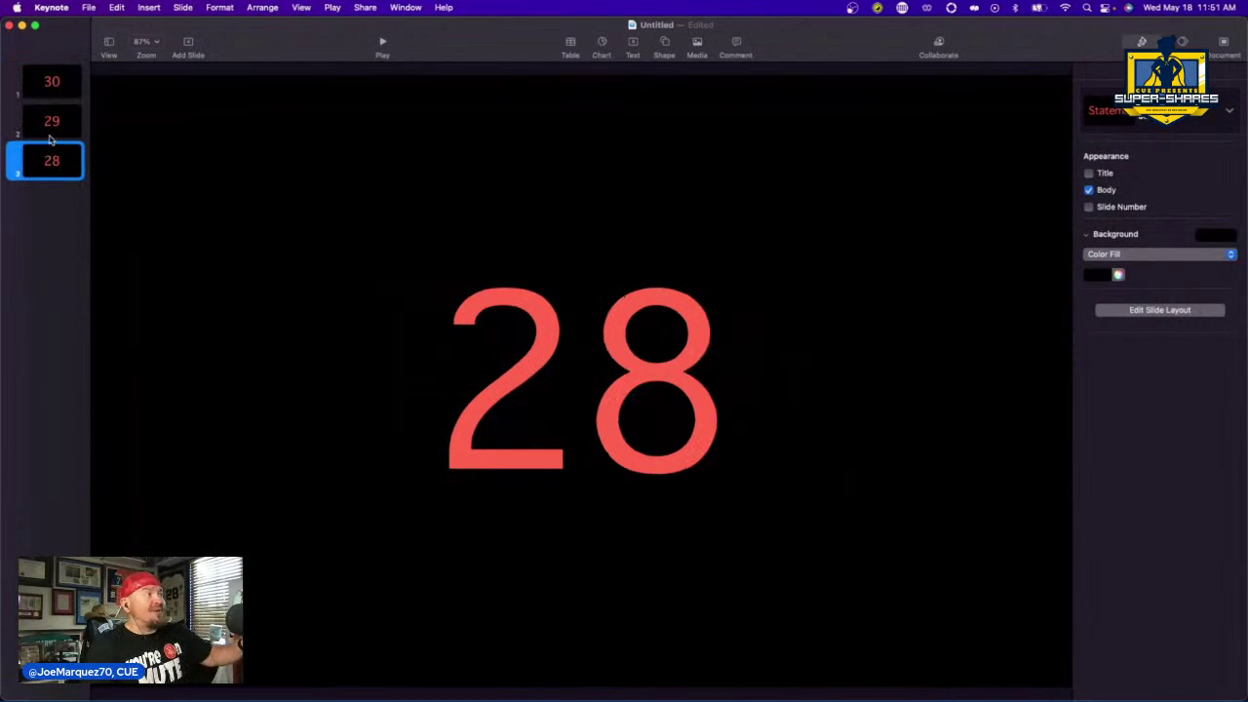
click(54, 125)
click(57, 87)
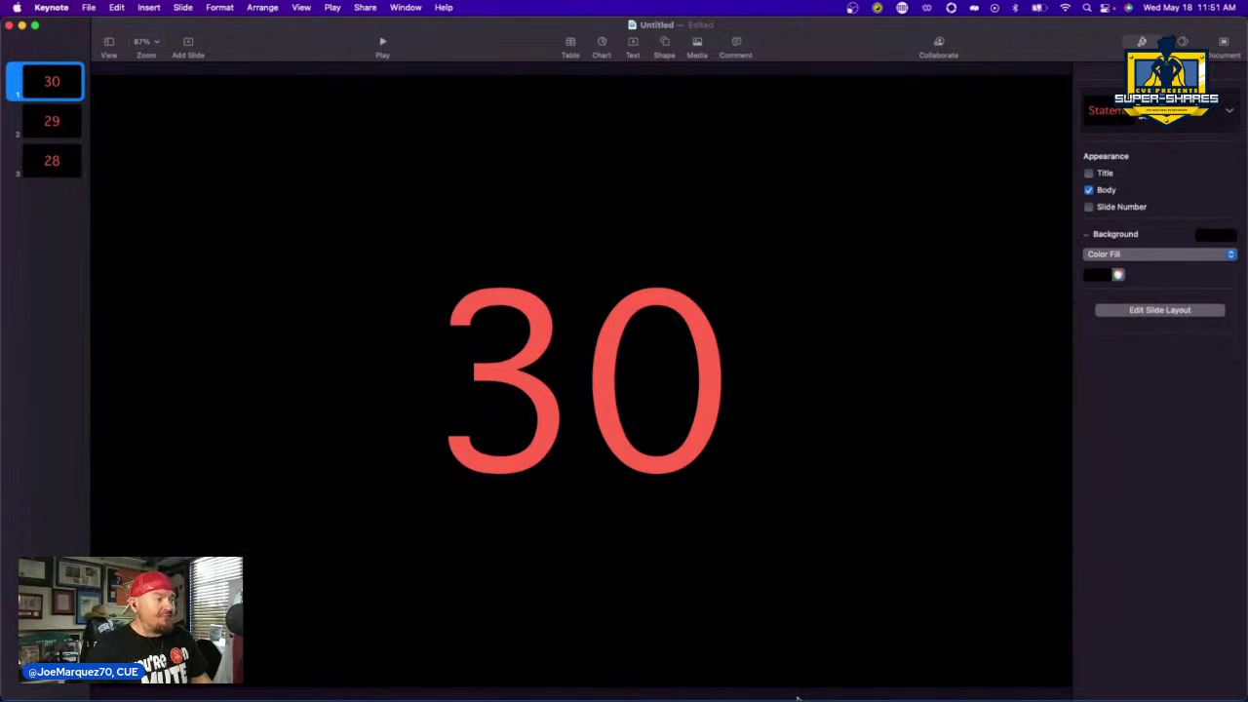
- Minimize both presentation windows and view the dafont.com search results for gamer fonts in Chrome
drag(258, 30, 292, 114)
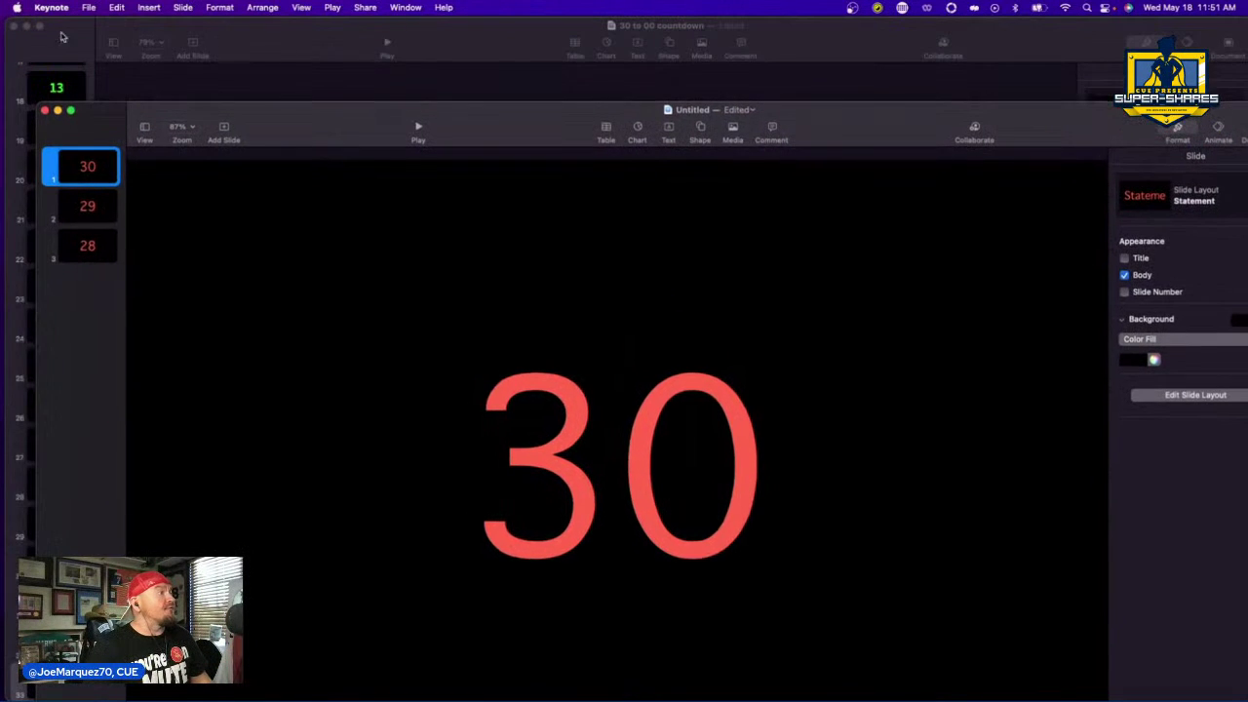
click(26, 25)
click(58, 110)
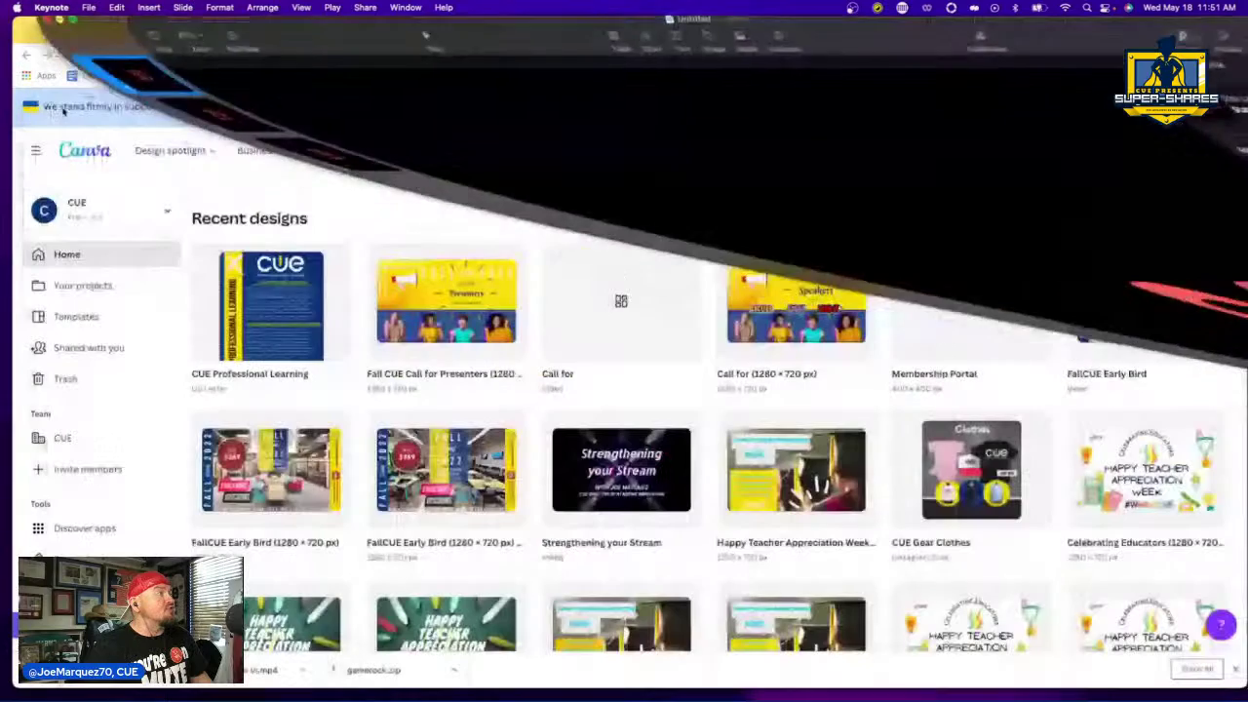
click(147, 31)
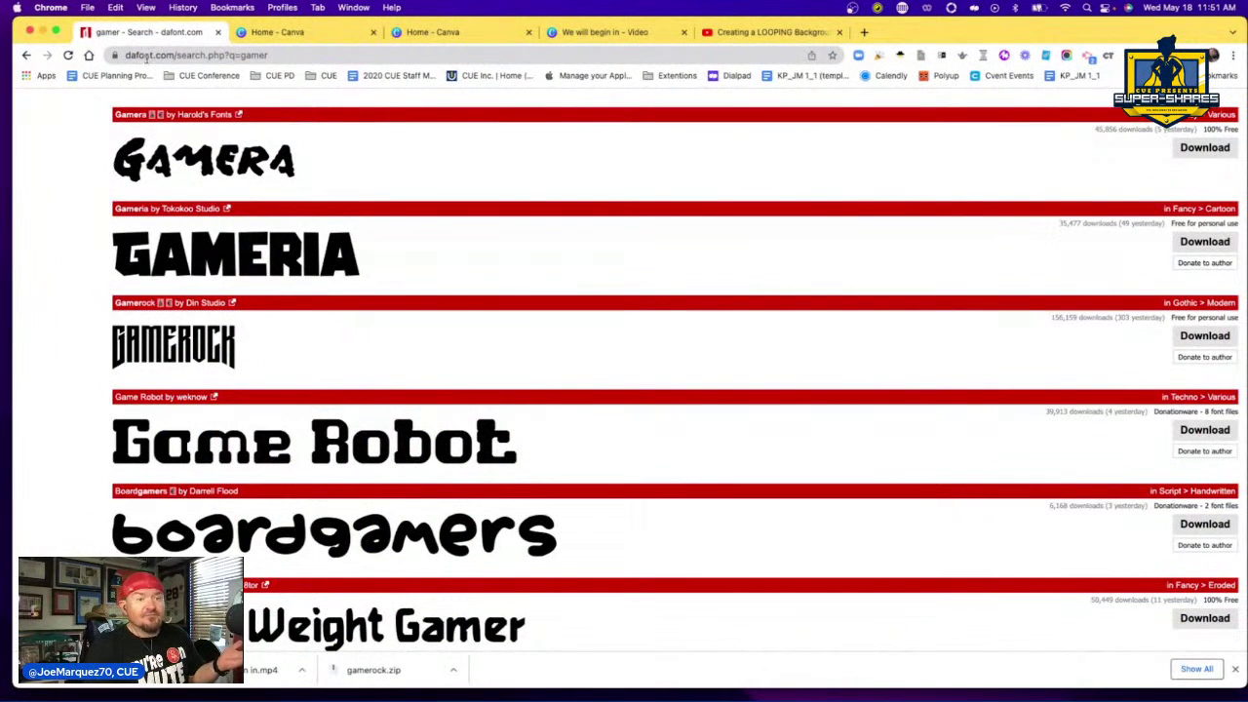
scroll(585, 251, up, 10)
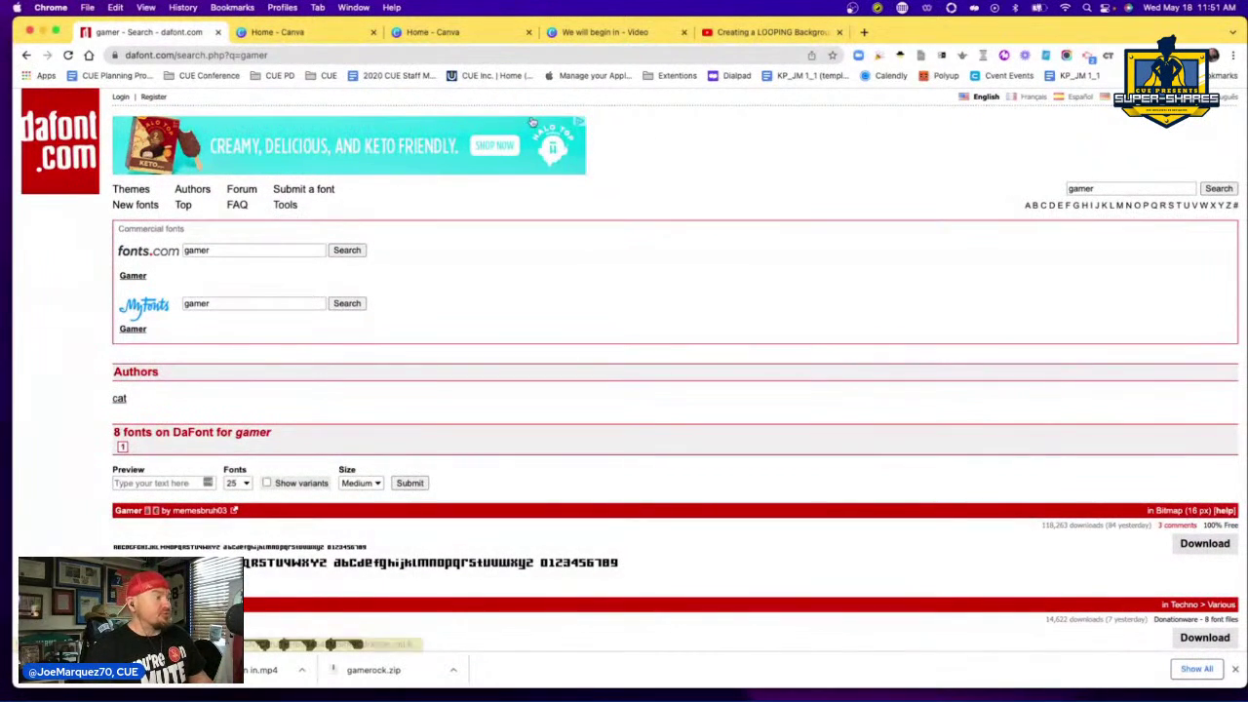
- Switch back to Keynote and look through the 30 to 00 countdown presentation from its first to its last number
mouse_move(549, 695)
click(583, 683)
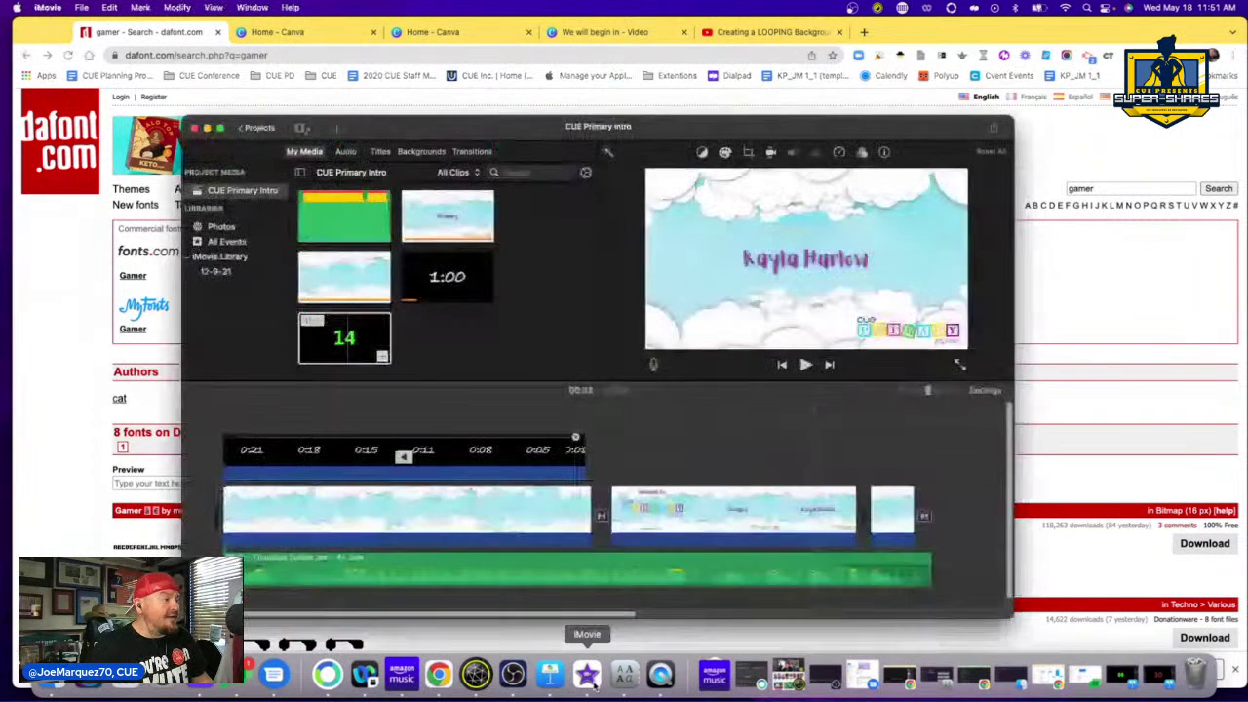
click(558, 681)
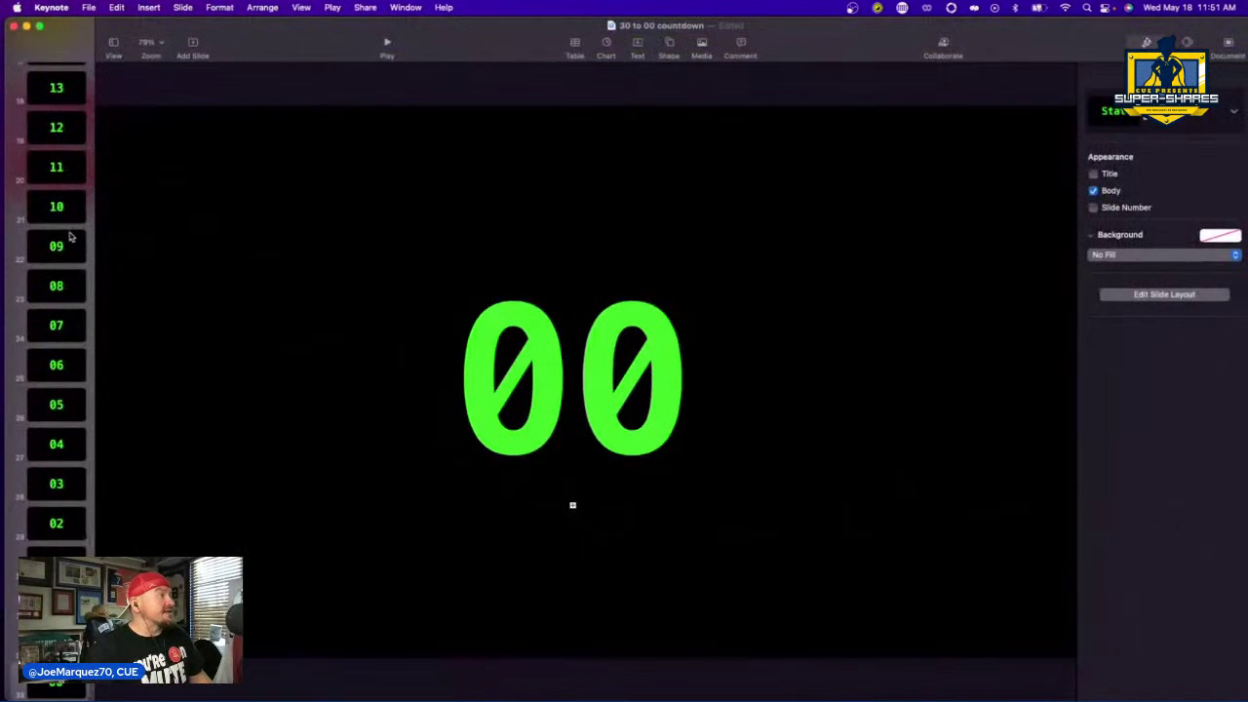
scroll(70, 236, up, 10)
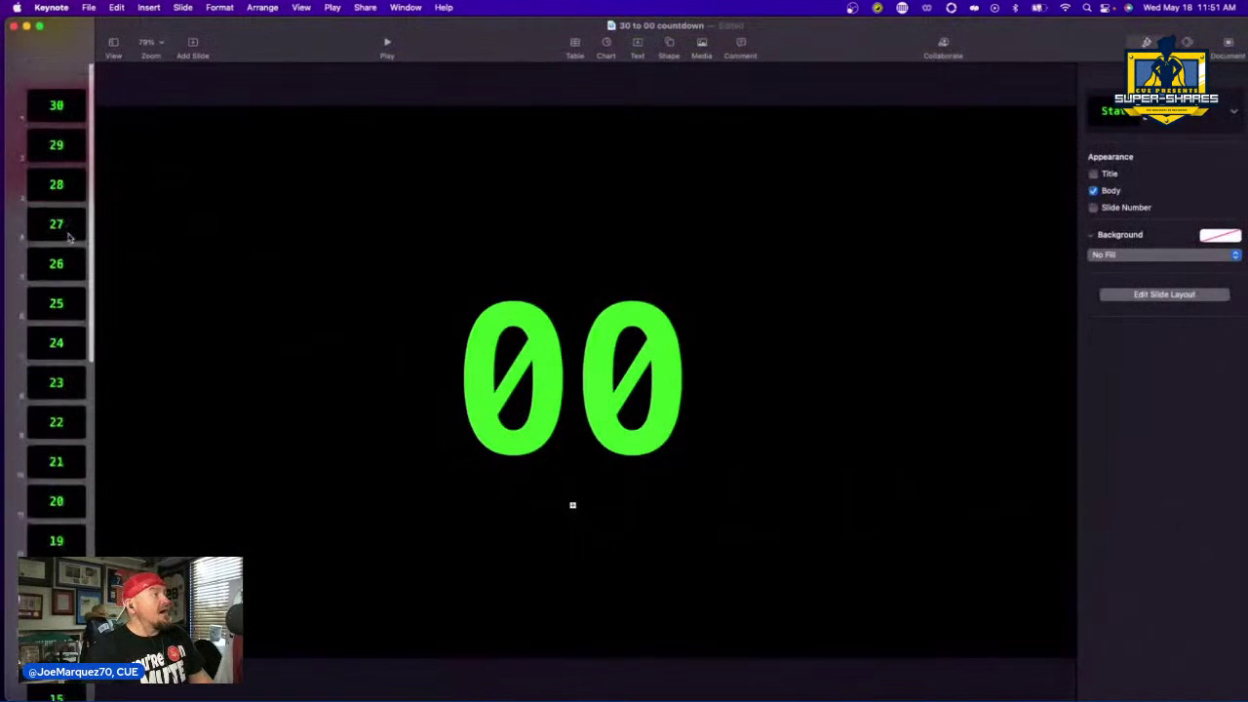
click(55, 91)
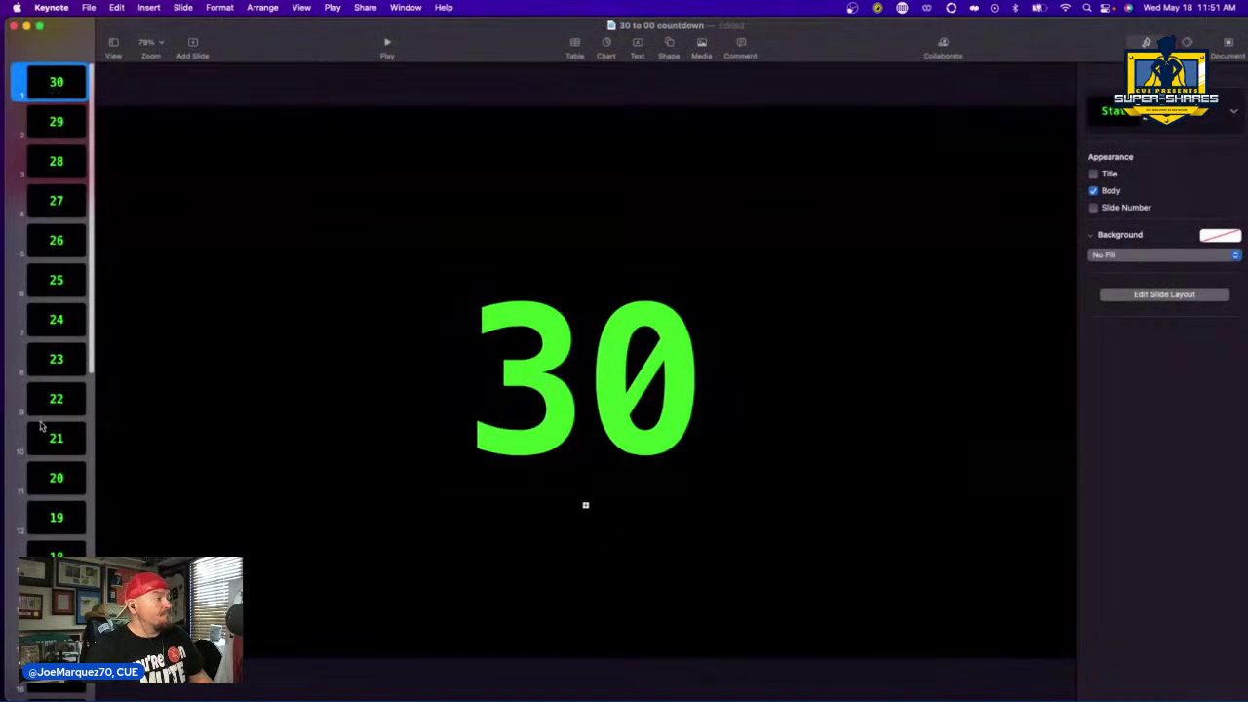
scroll(56, 293, down, 10)
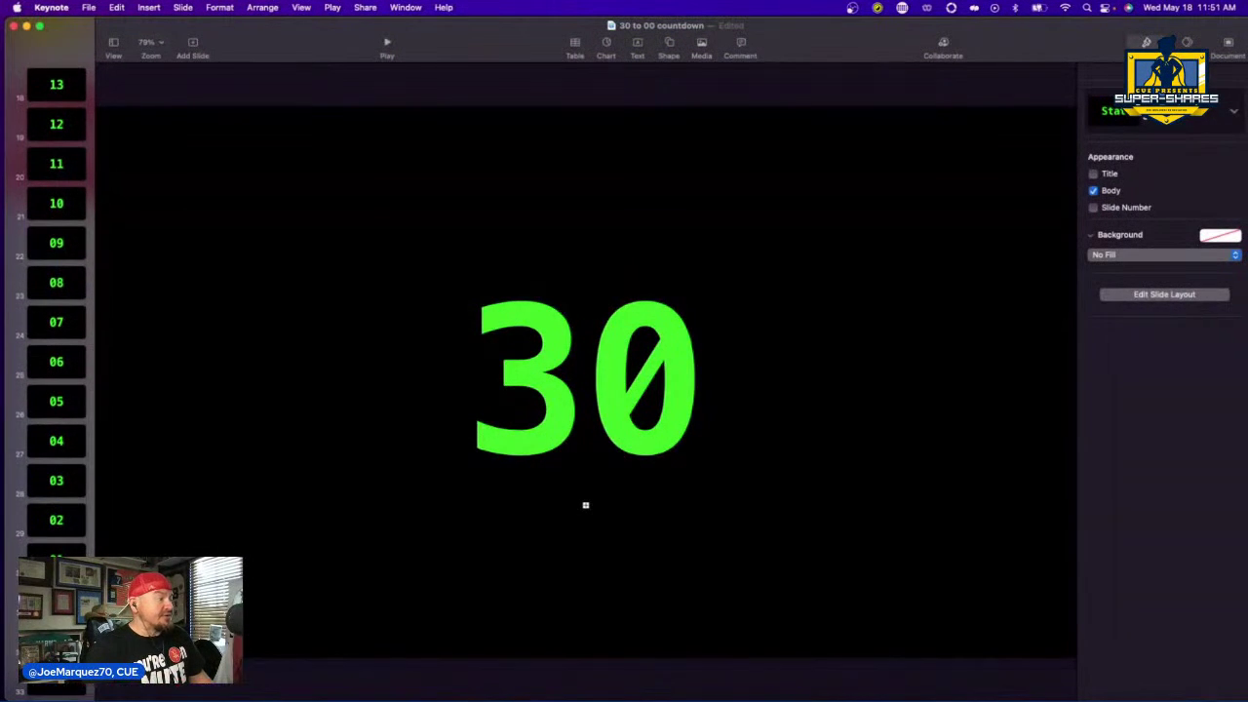
click(56, 689)
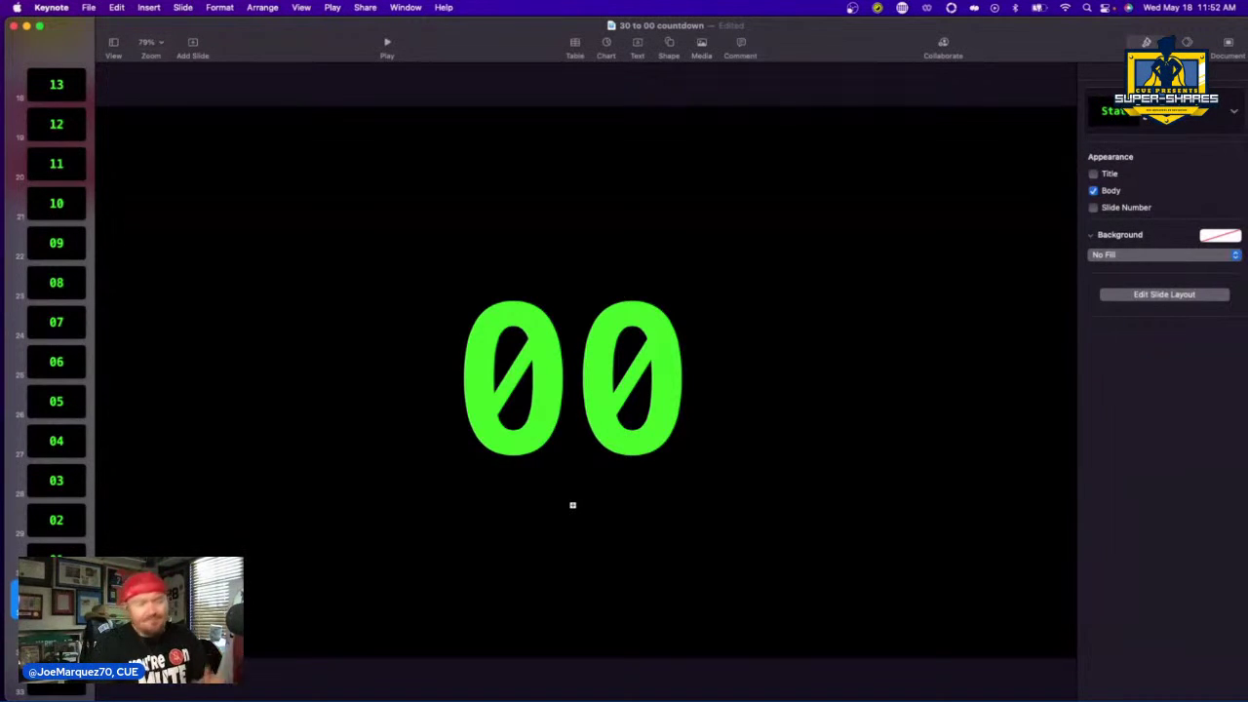
scroll(59, 462, up, 10)
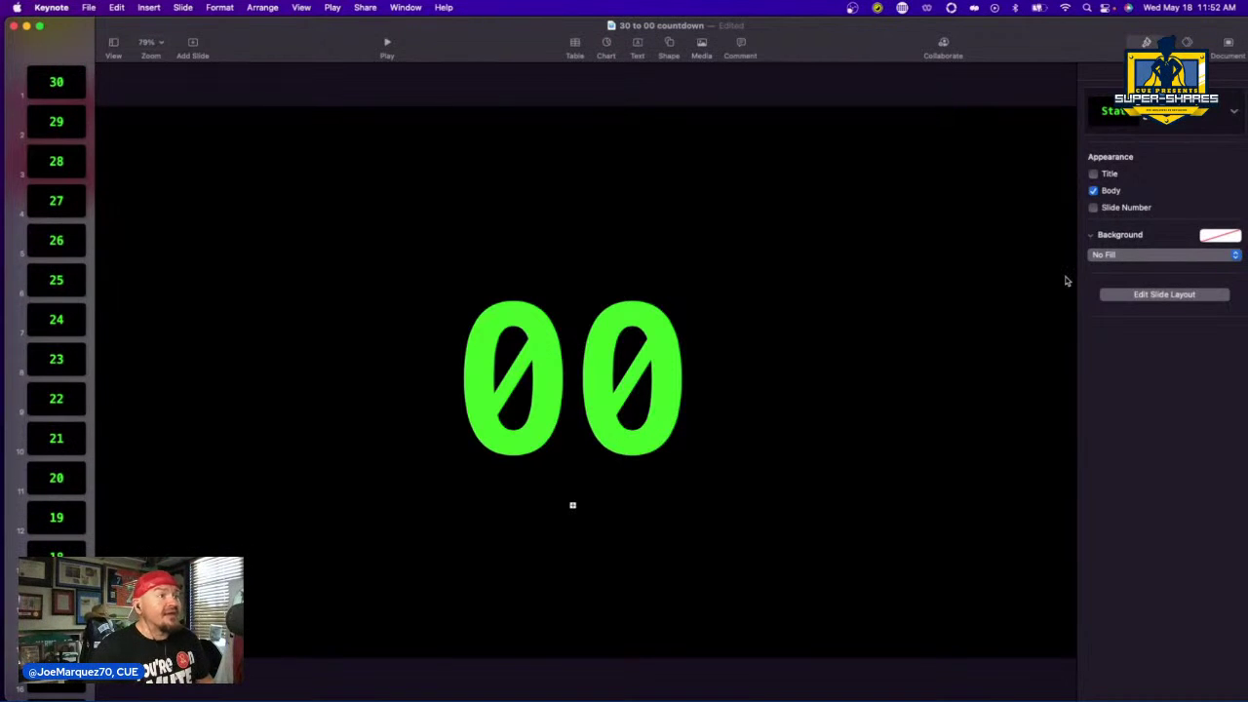
- Edit the Statement slide layout and set its body text font to Eight-Bit Madness
click(1164, 294)
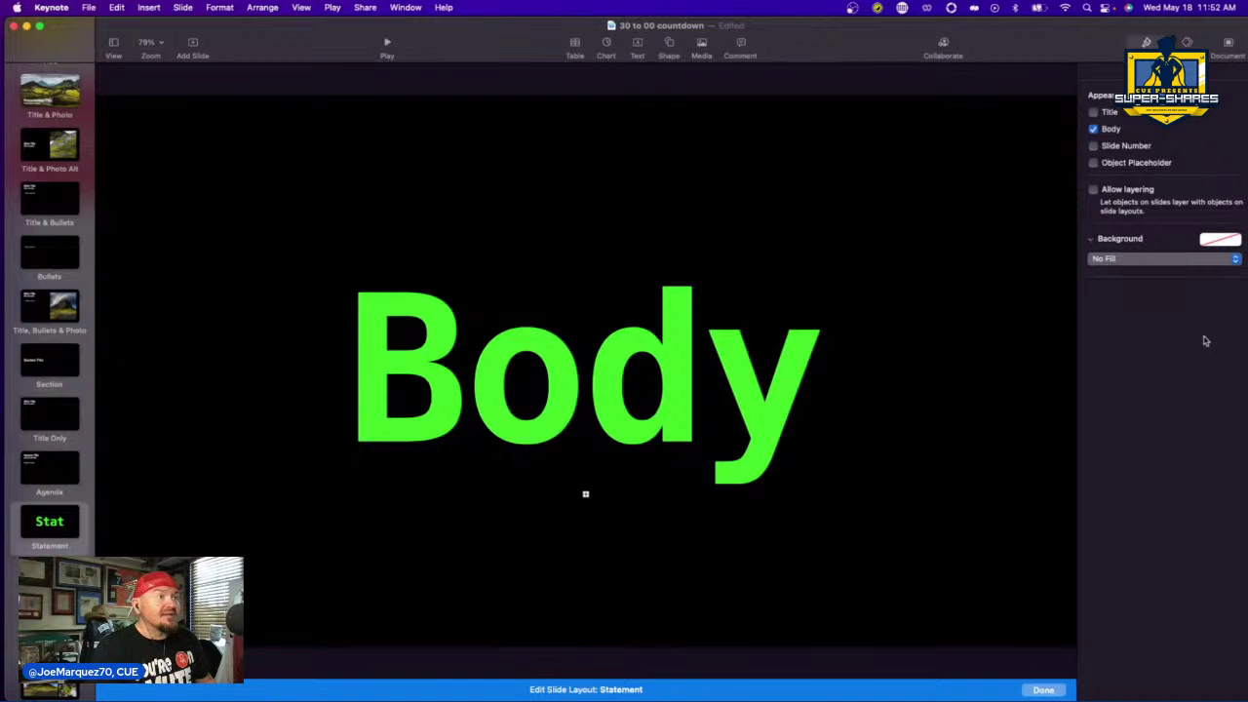
click(821, 349)
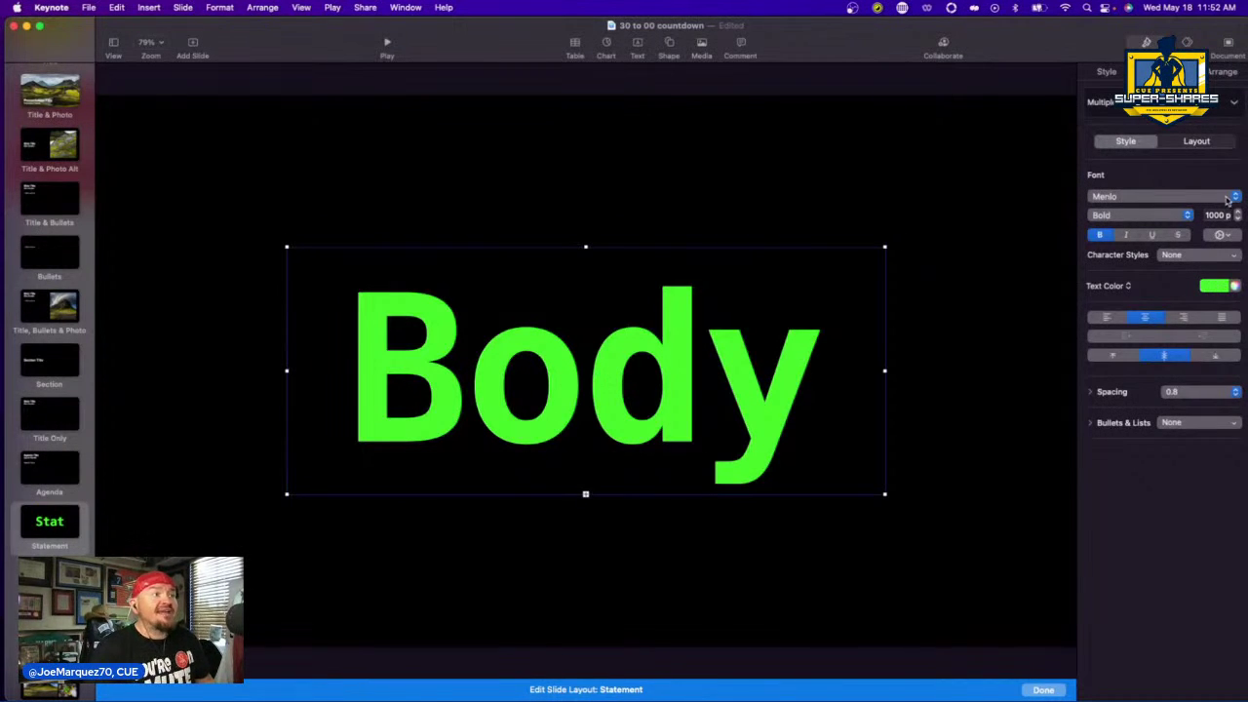
click(1178, 203)
click(1182, 200)
click(1214, 201)
click(1230, 202)
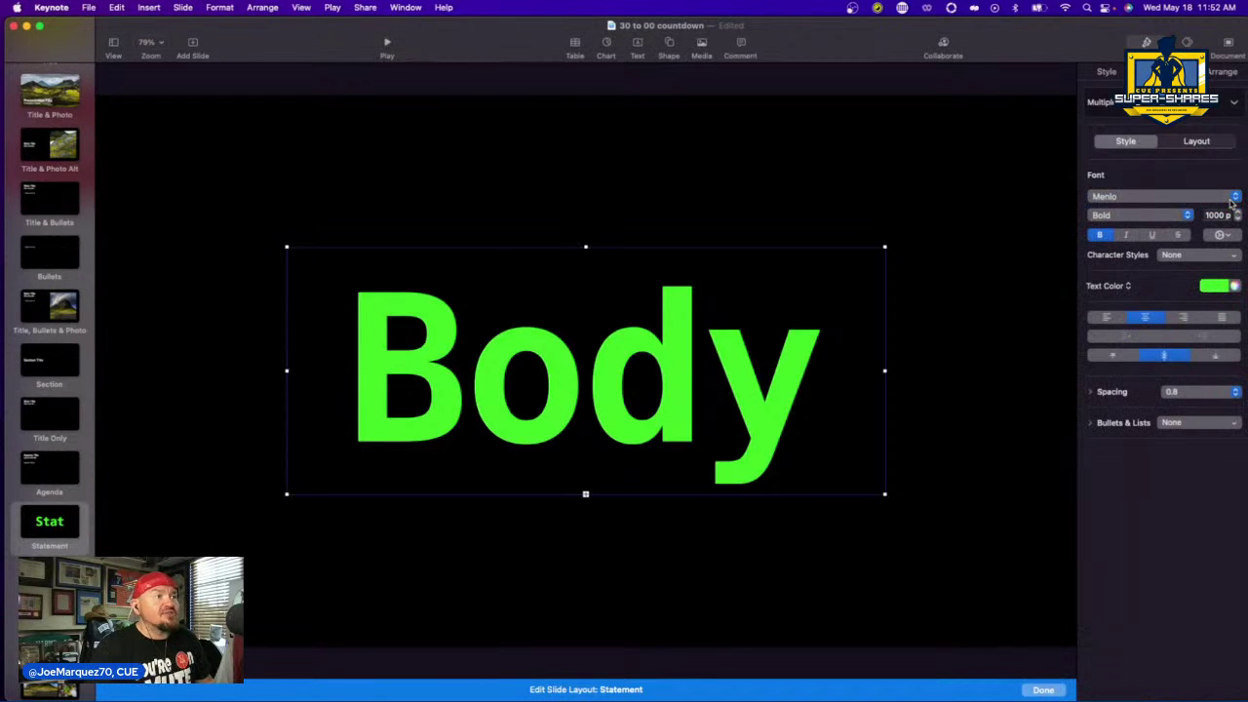
click(1231, 202)
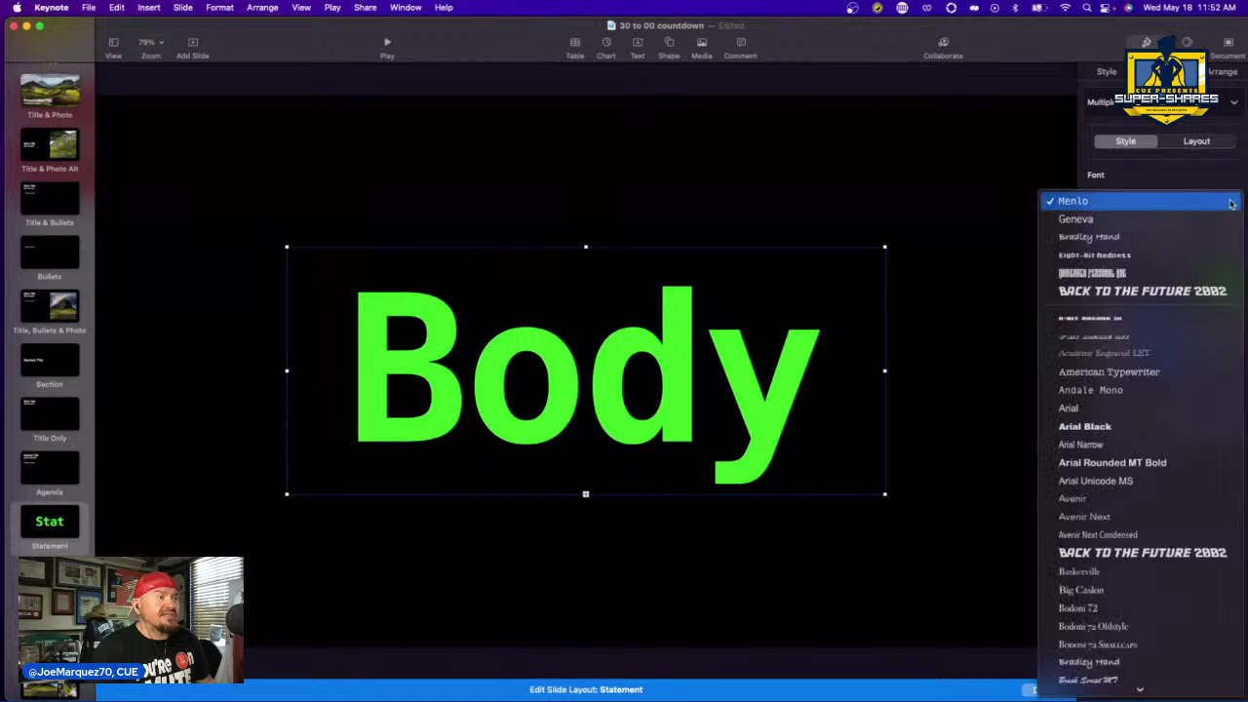
click(1191, 255)
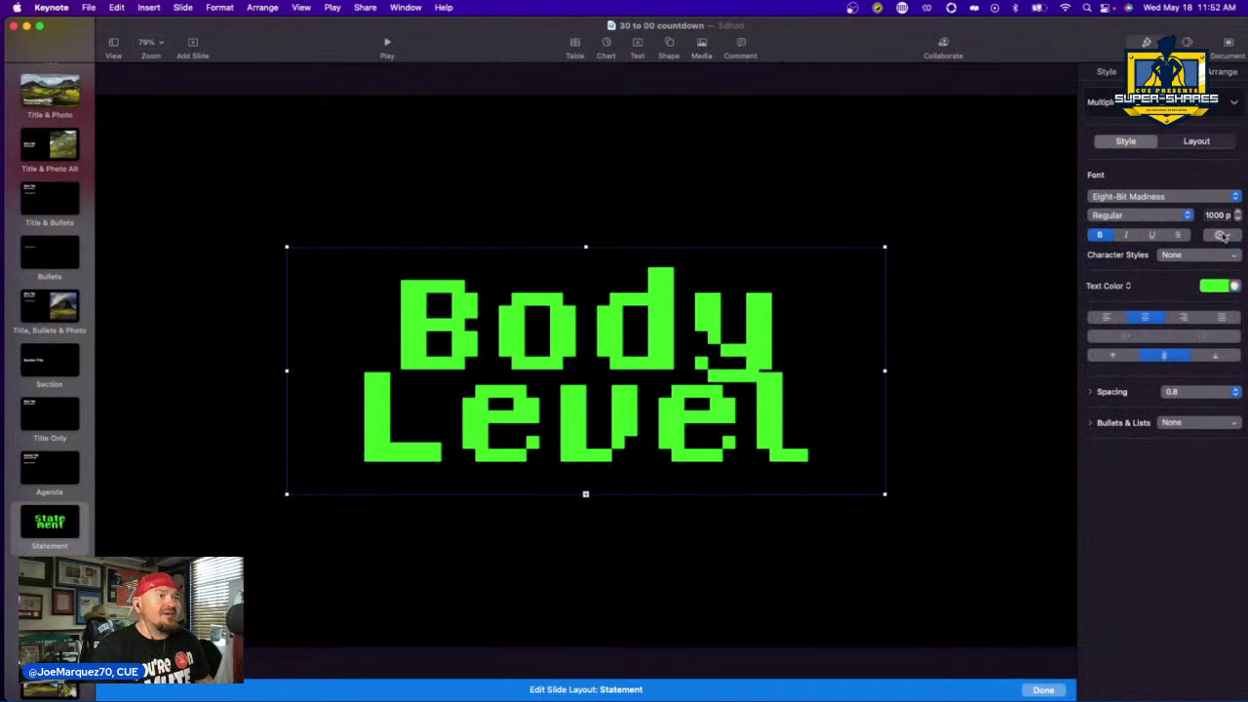
- Change the Statement layout's body font to Back to the future 2002 and finish editing the layout
click(1227, 197)
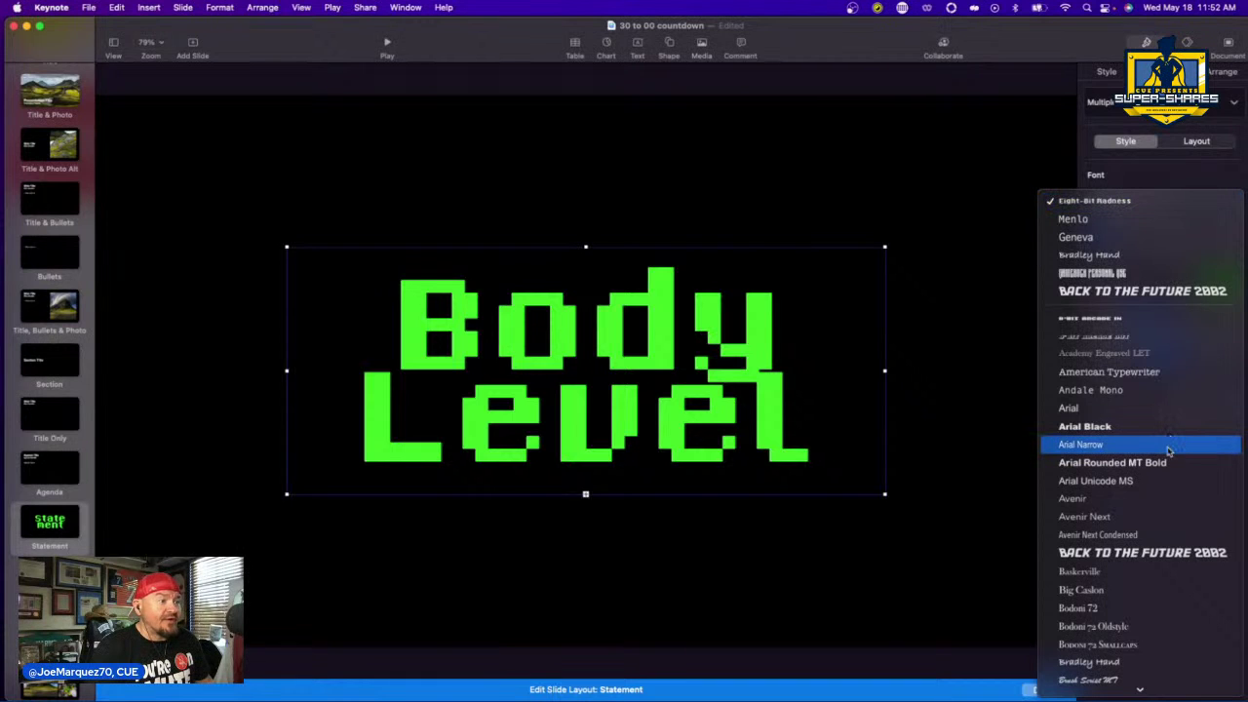
click(1167, 294)
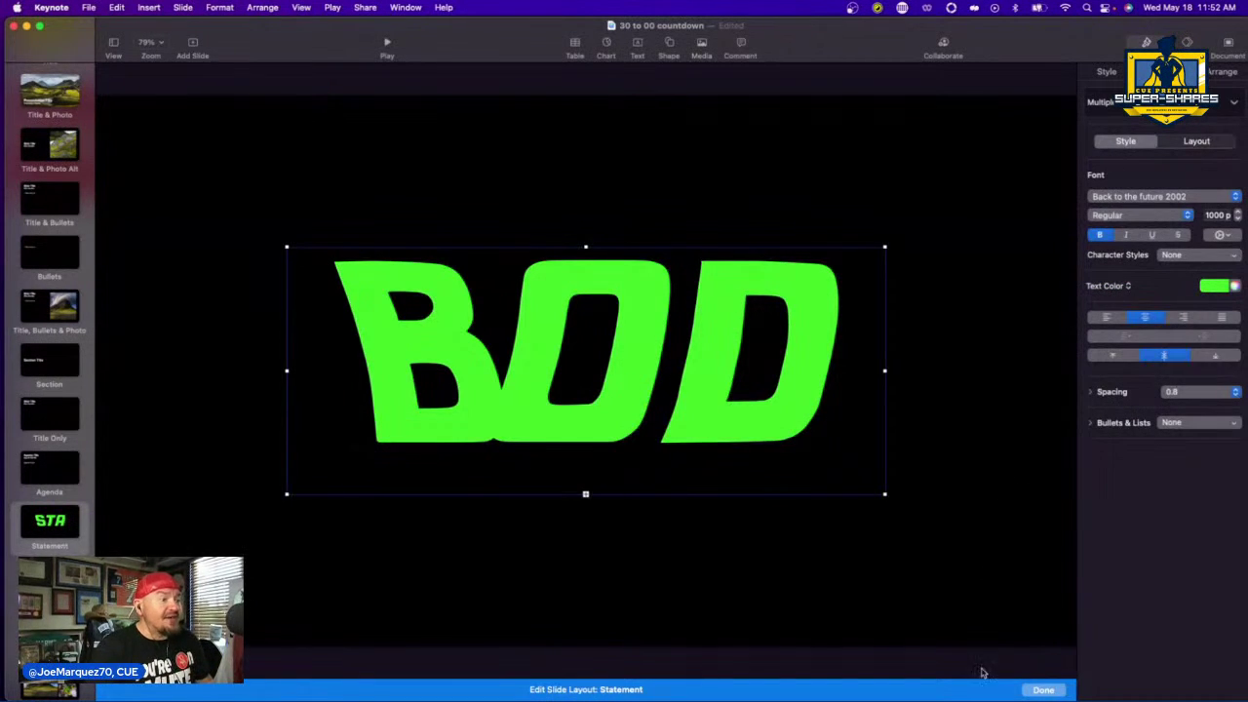
click(1044, 690)
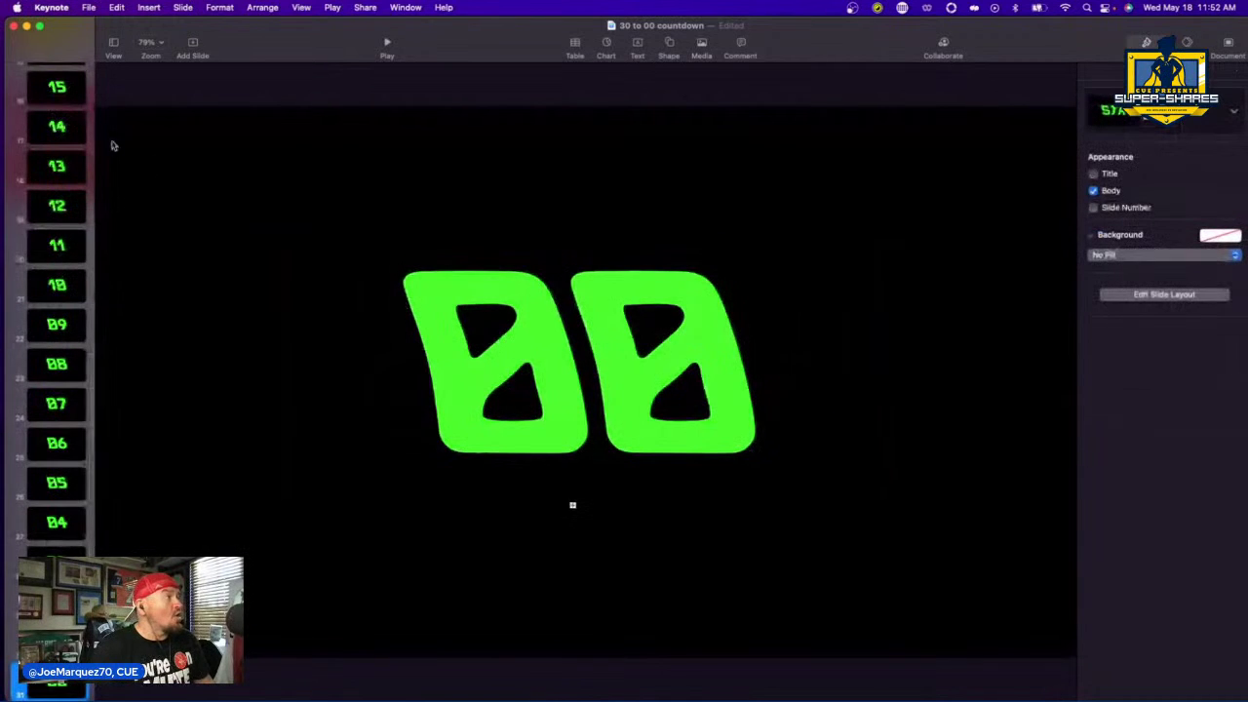
- Check the new font on several countdown slides, including 13 and 30
click(74, 97)
click(55, 137)
click(64, 166)
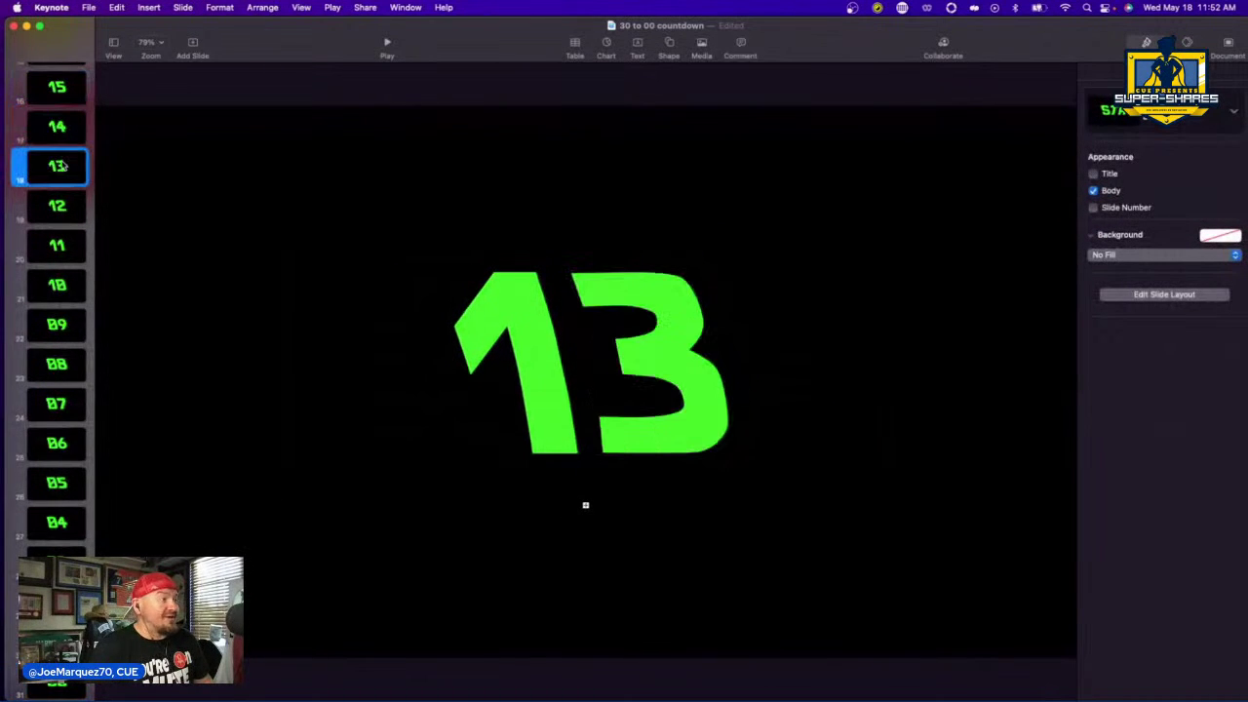
scroll(59, 168, up, 10)
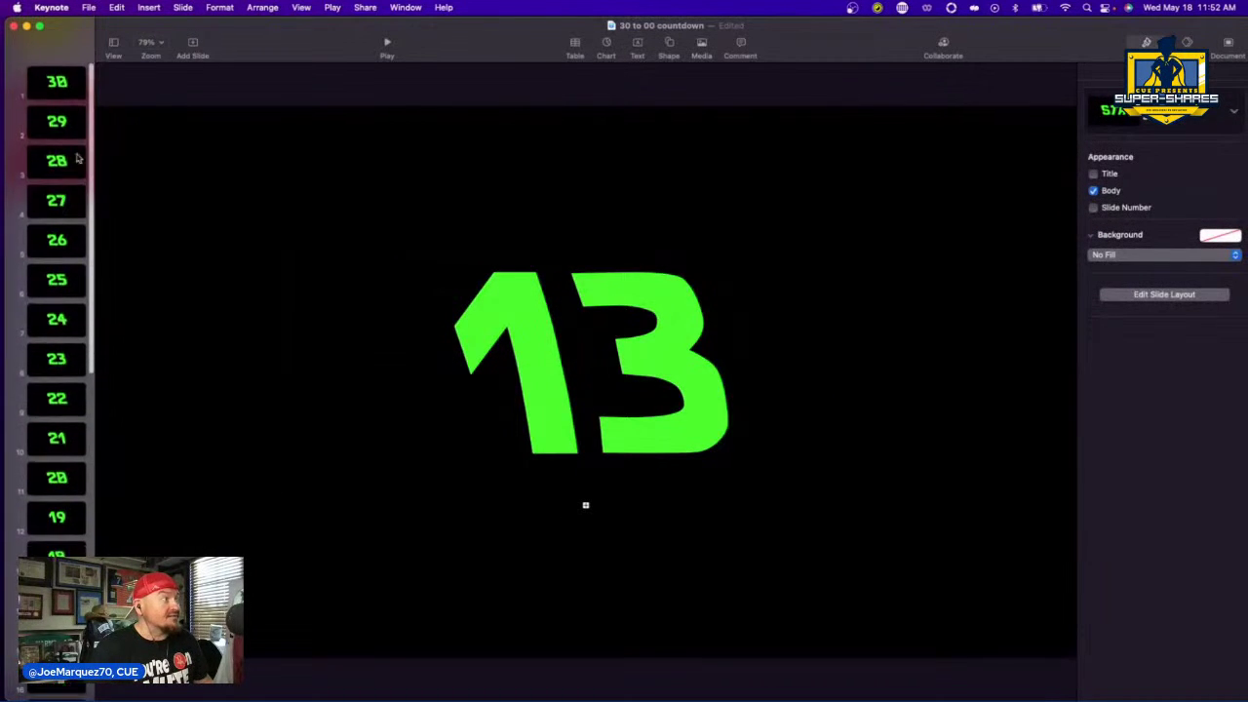
click(60, 84)
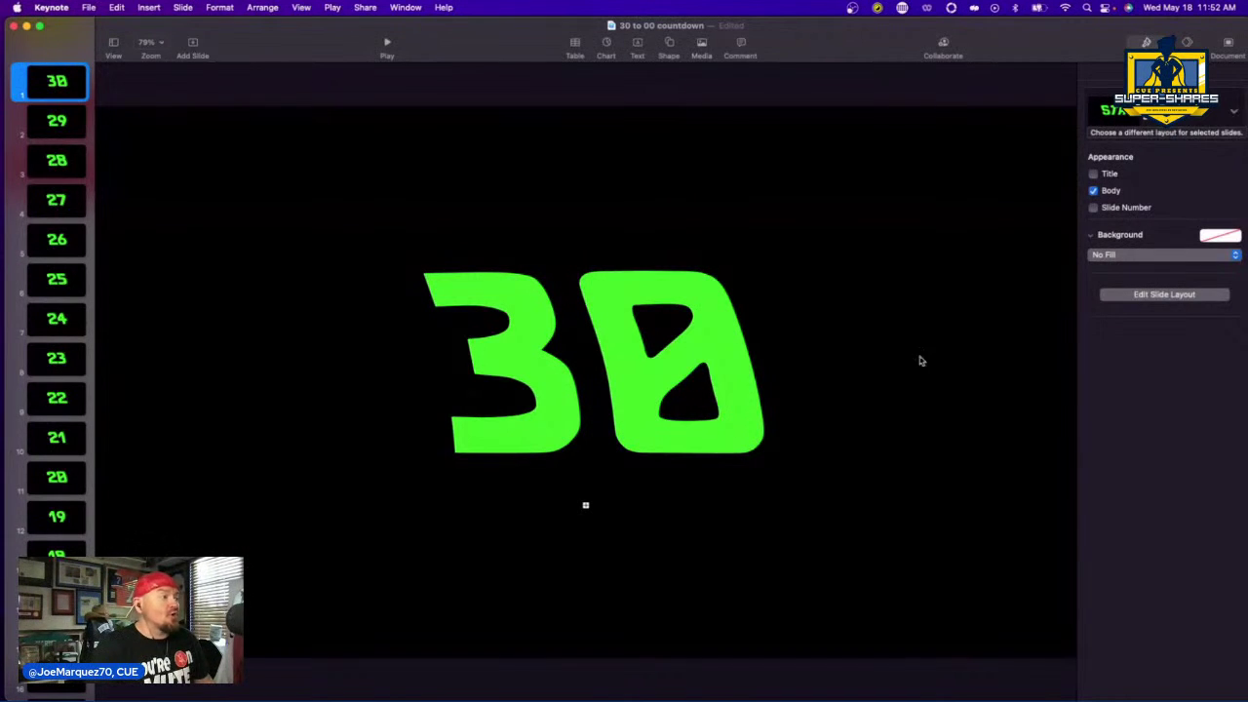
- Set the Statement layout's body font back to Menlo and finish editing the layout
click(1161, 294)
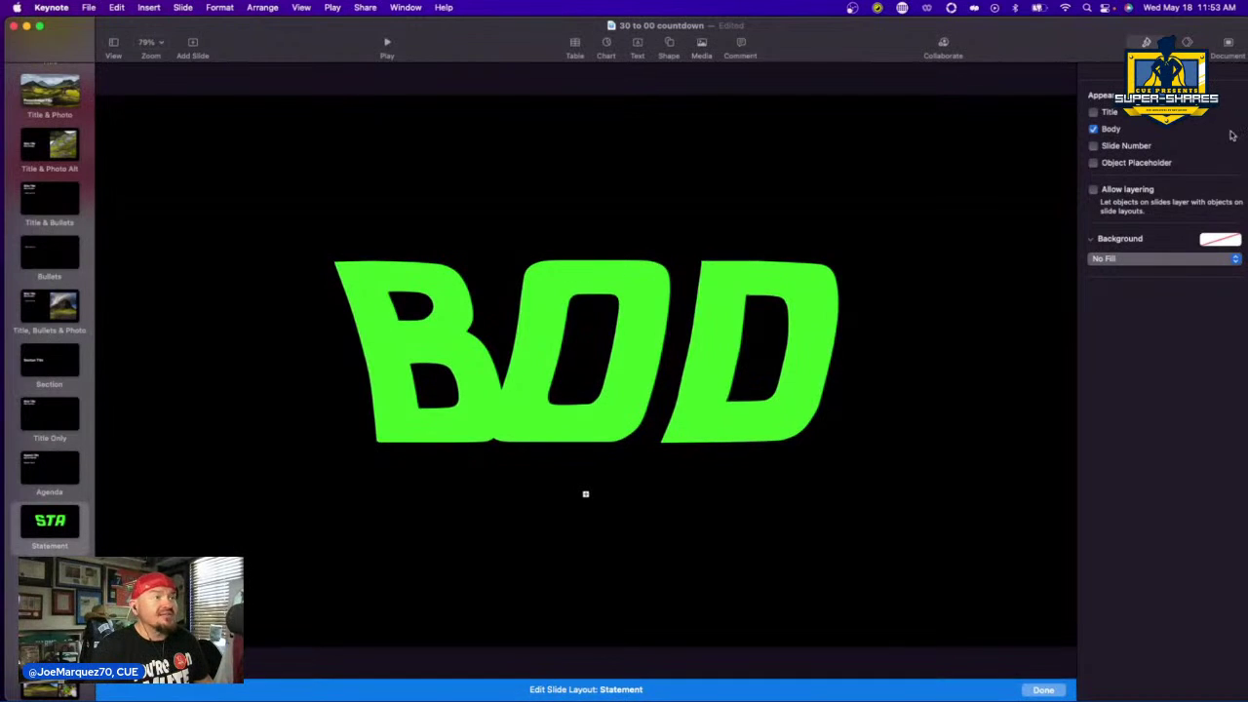
click(785, 363)
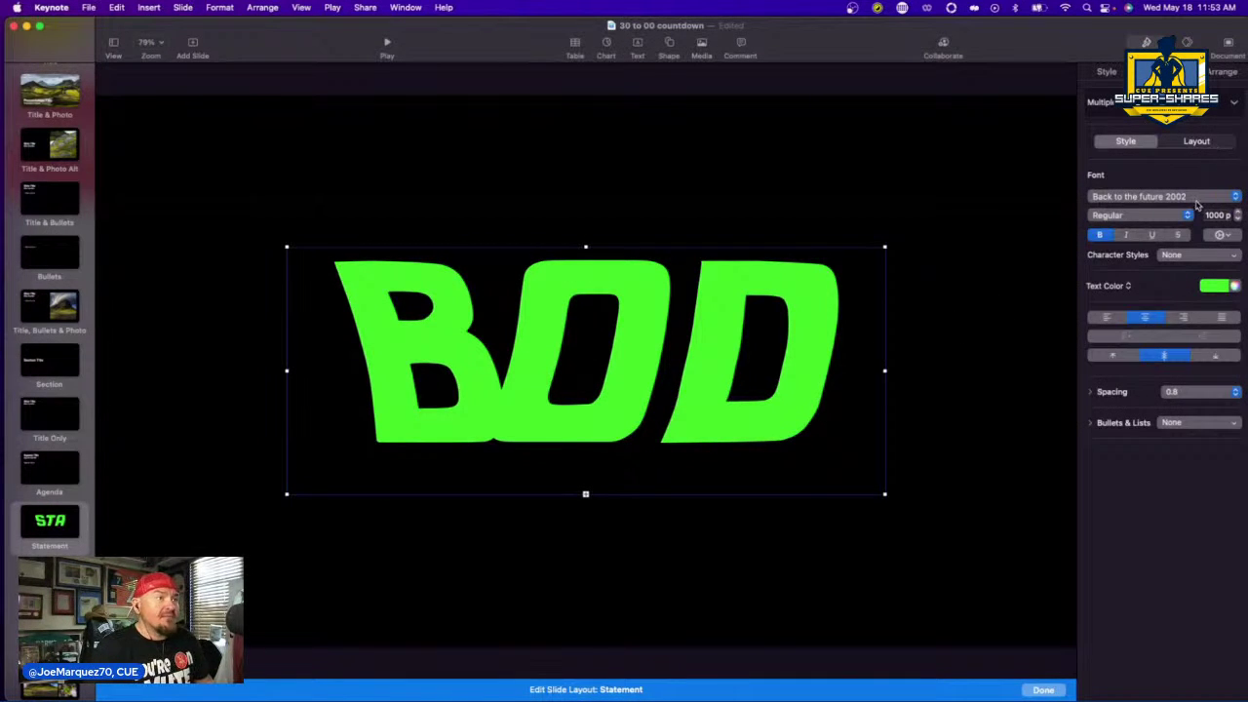
click(1236, 199)
click(1200, 199)
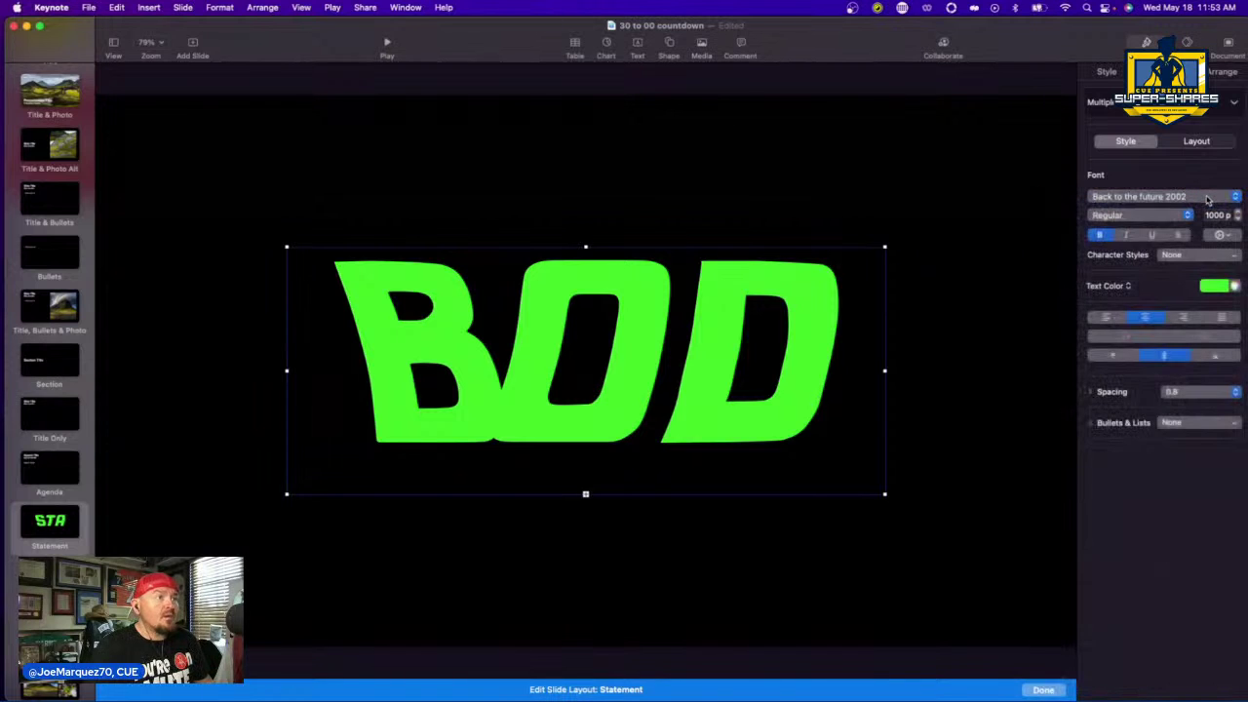
click(1207, 199)
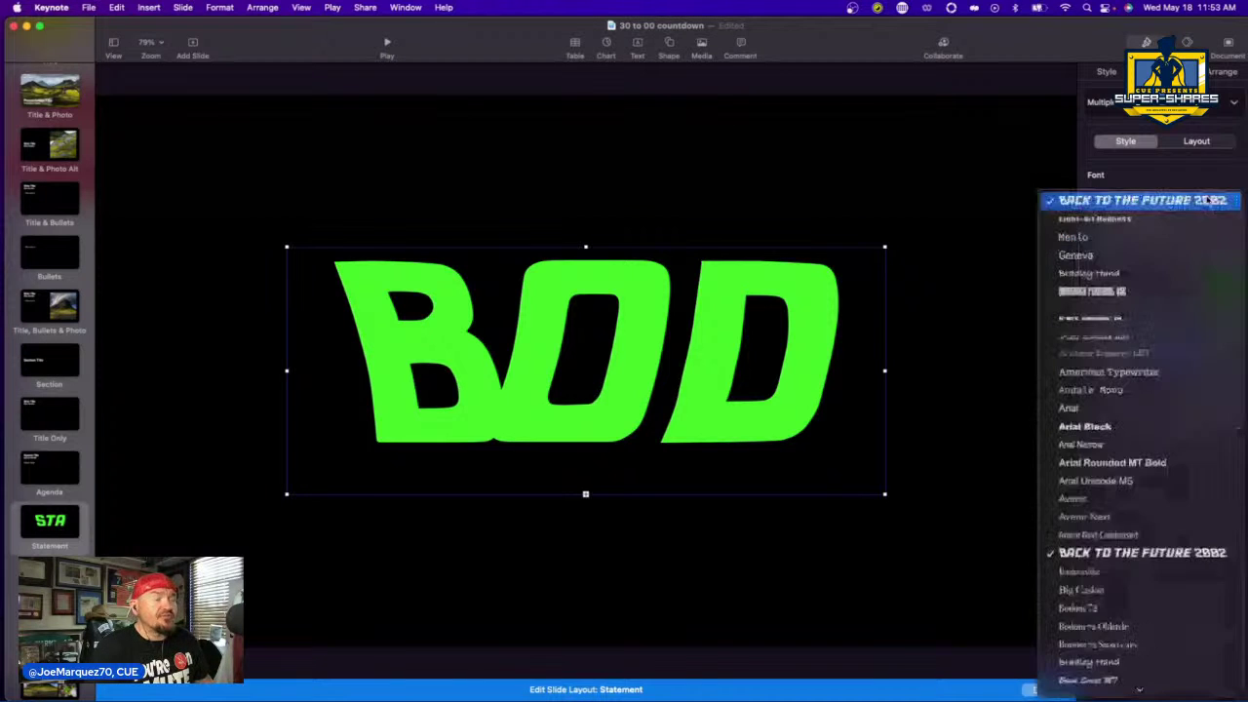
click(1163, 244)
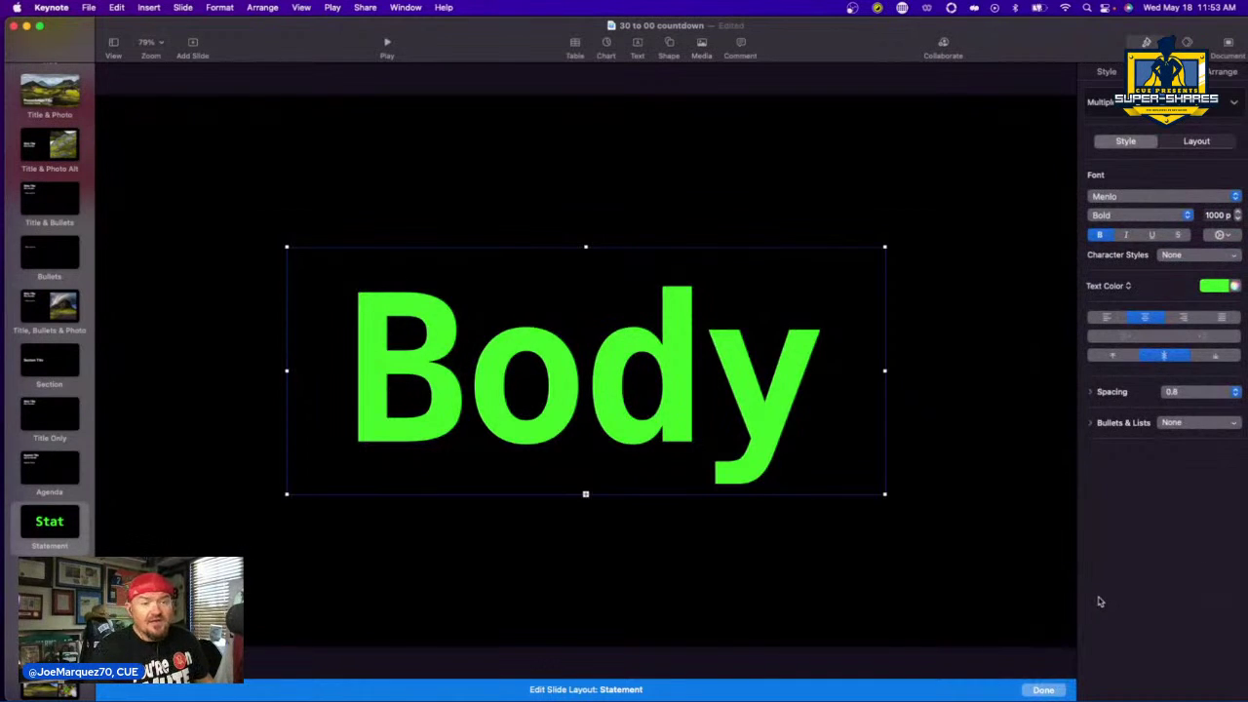
click(1043, 689)
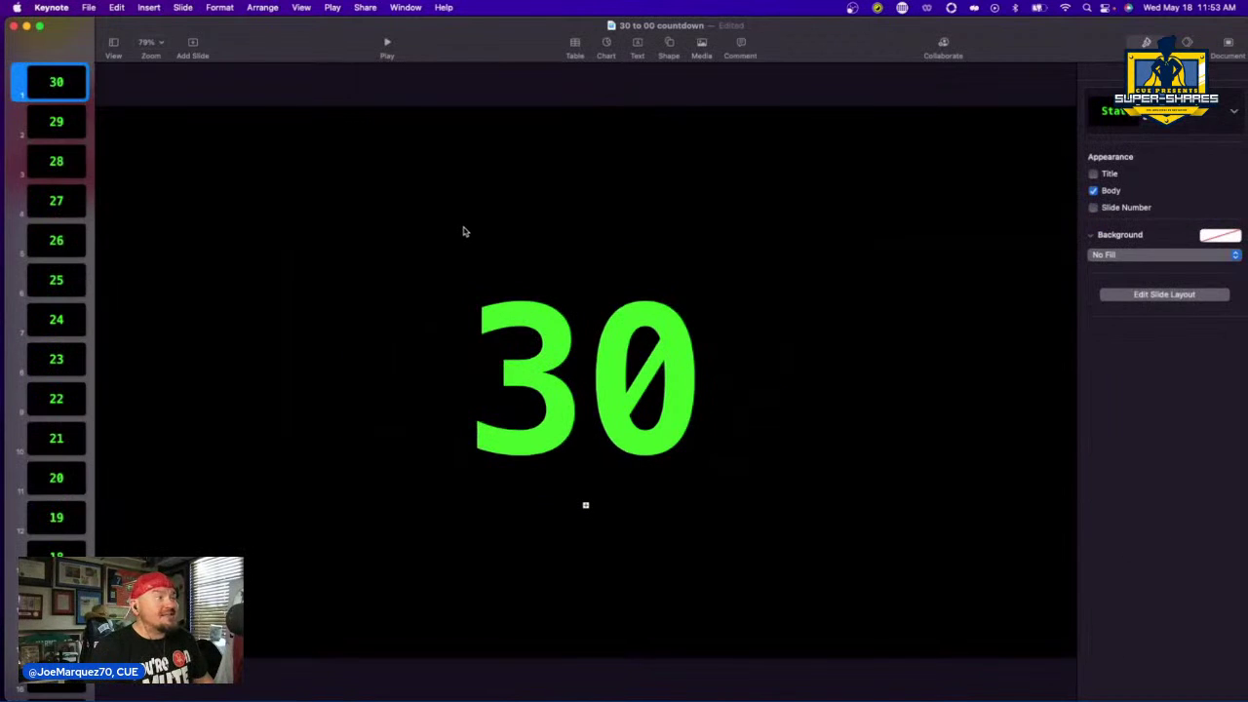
click(88, 8)
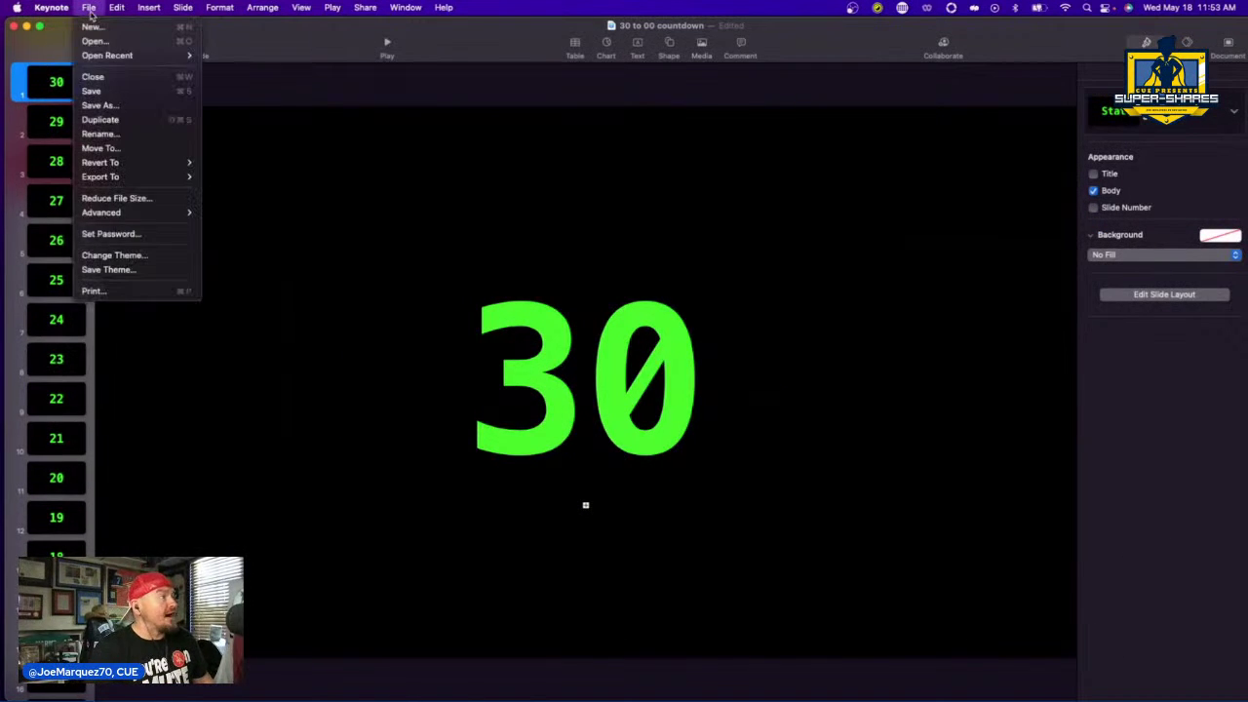
mouse_move(170, 179)
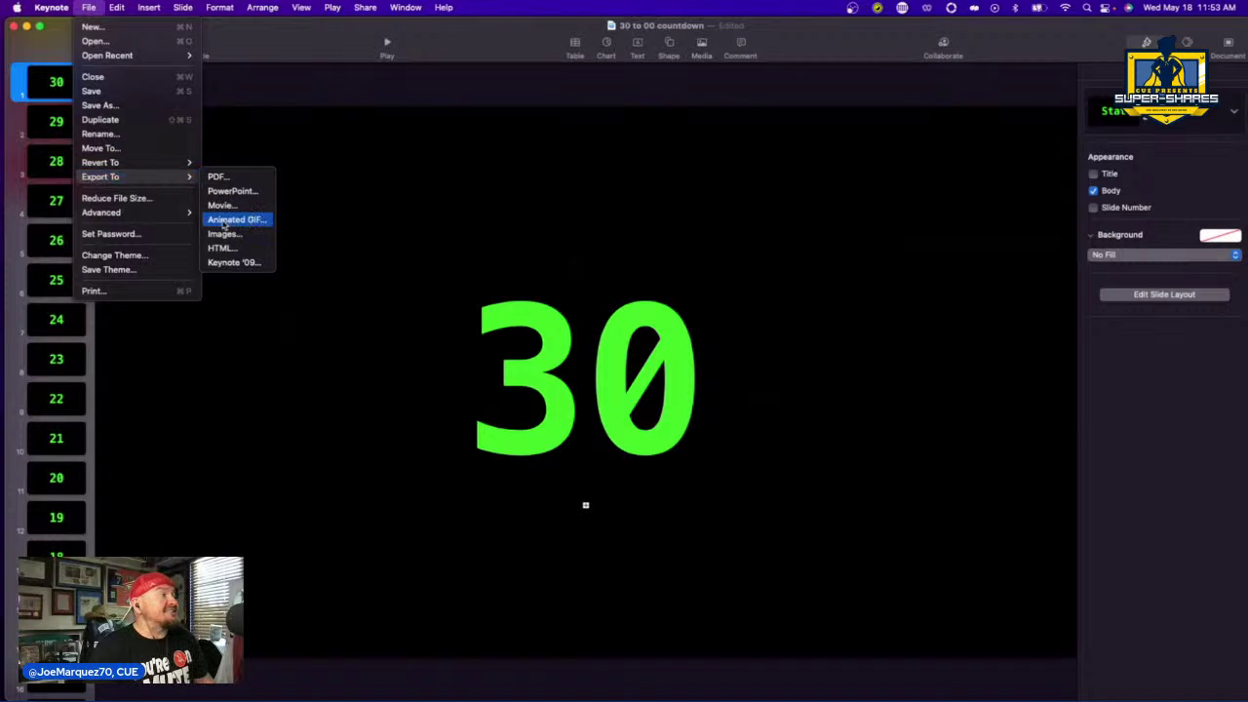
click(252, 223)
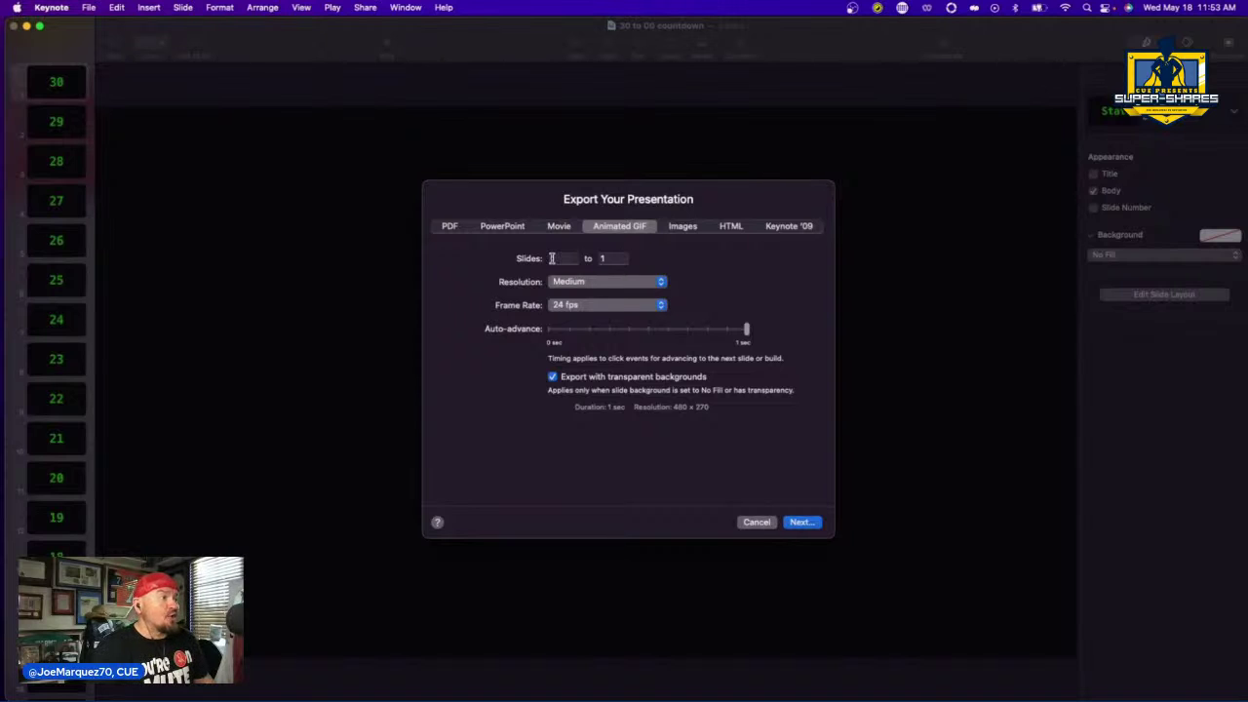
click(613, 257)
text(31)
key(BackSpace)
text(3)
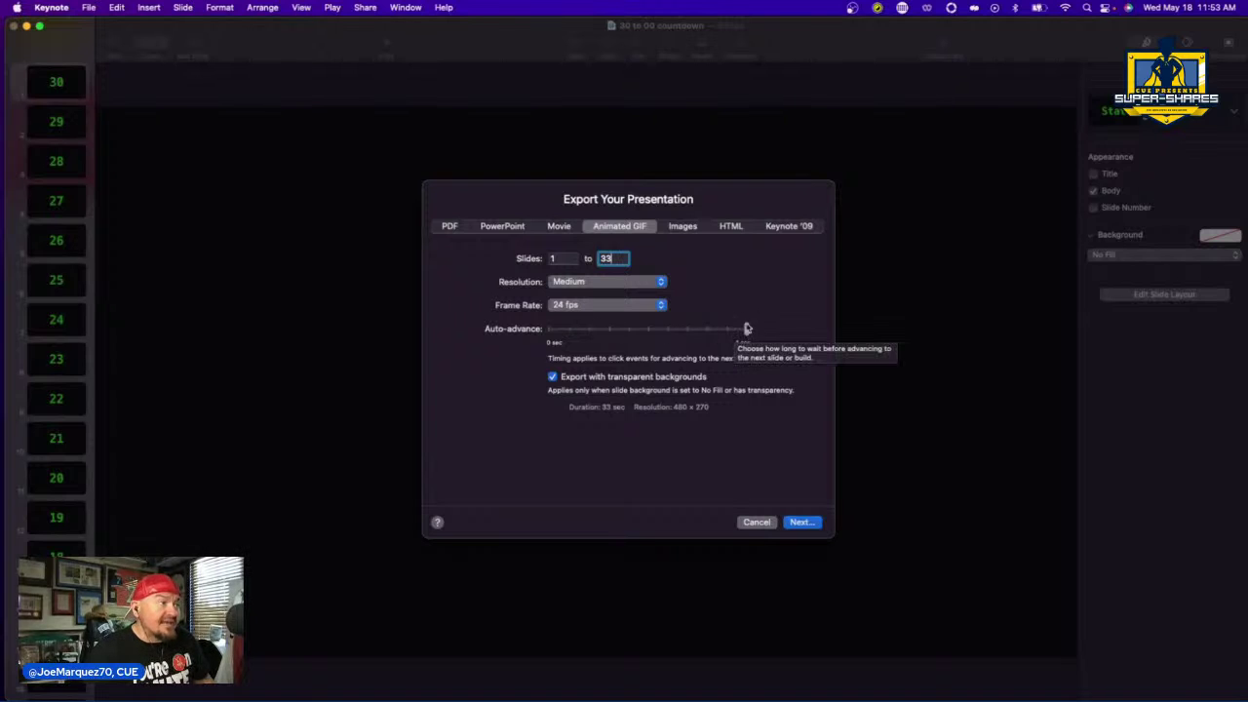
click(661, 283)
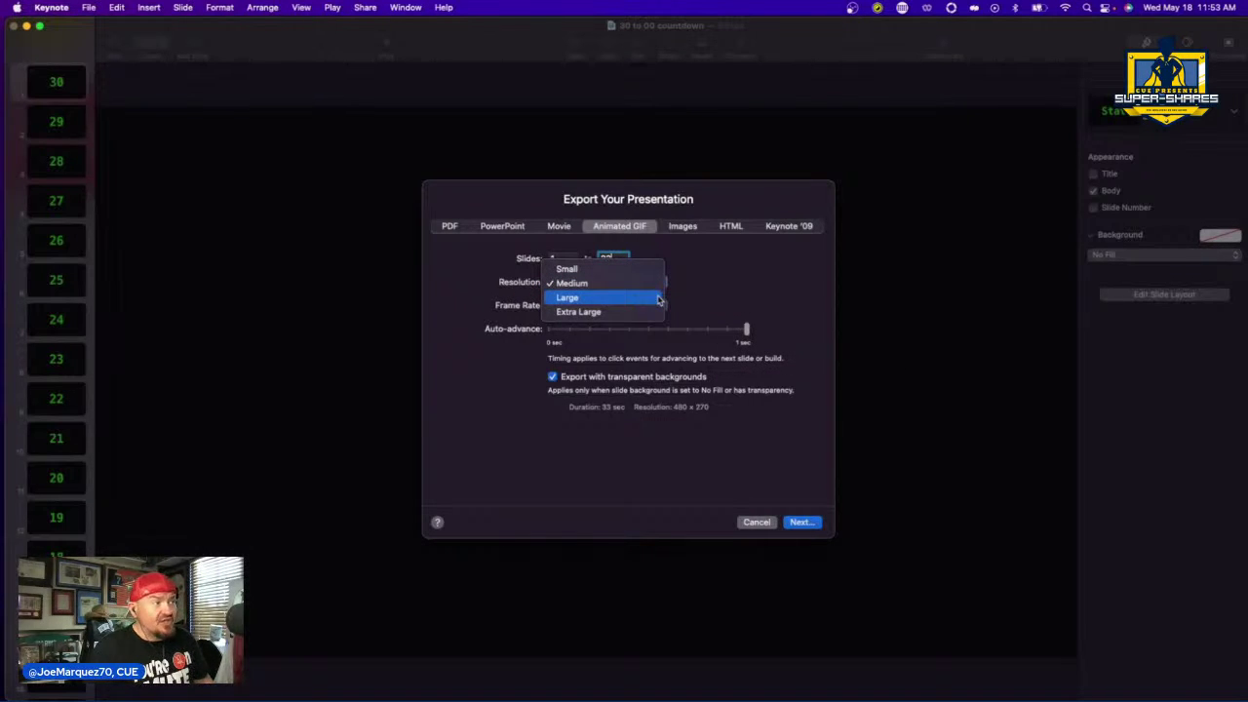
click(680, 293)
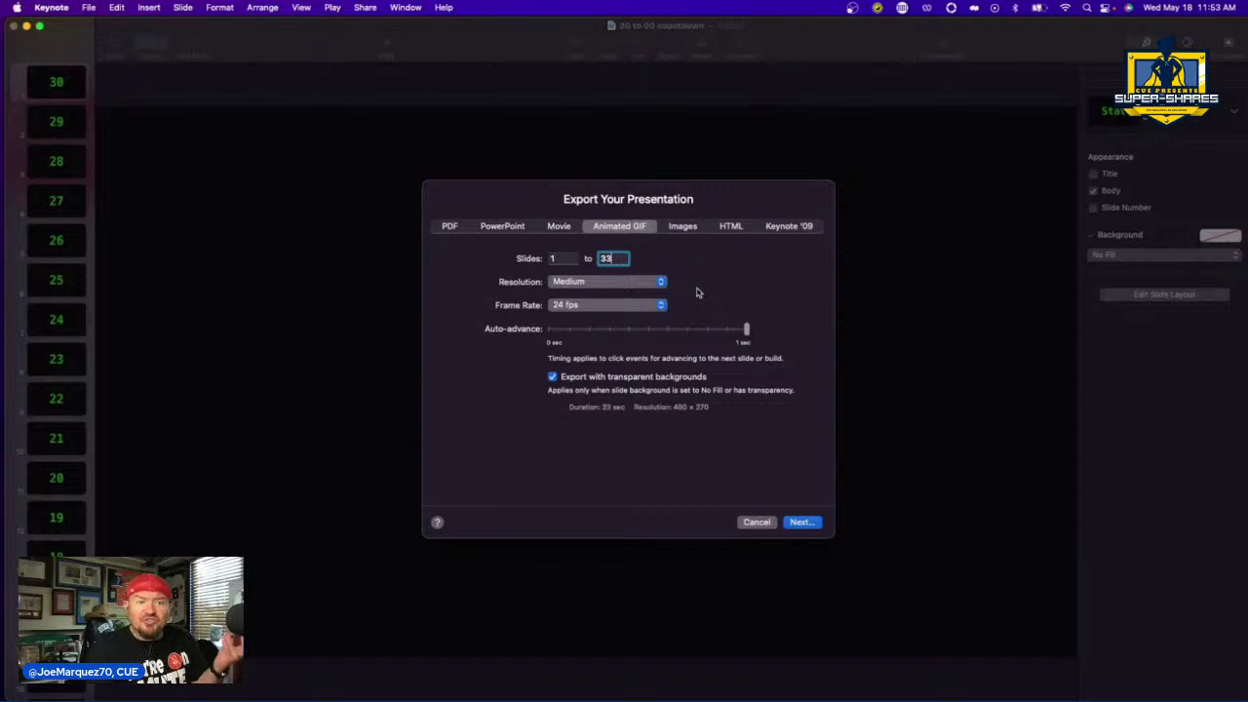
click(660, 282)
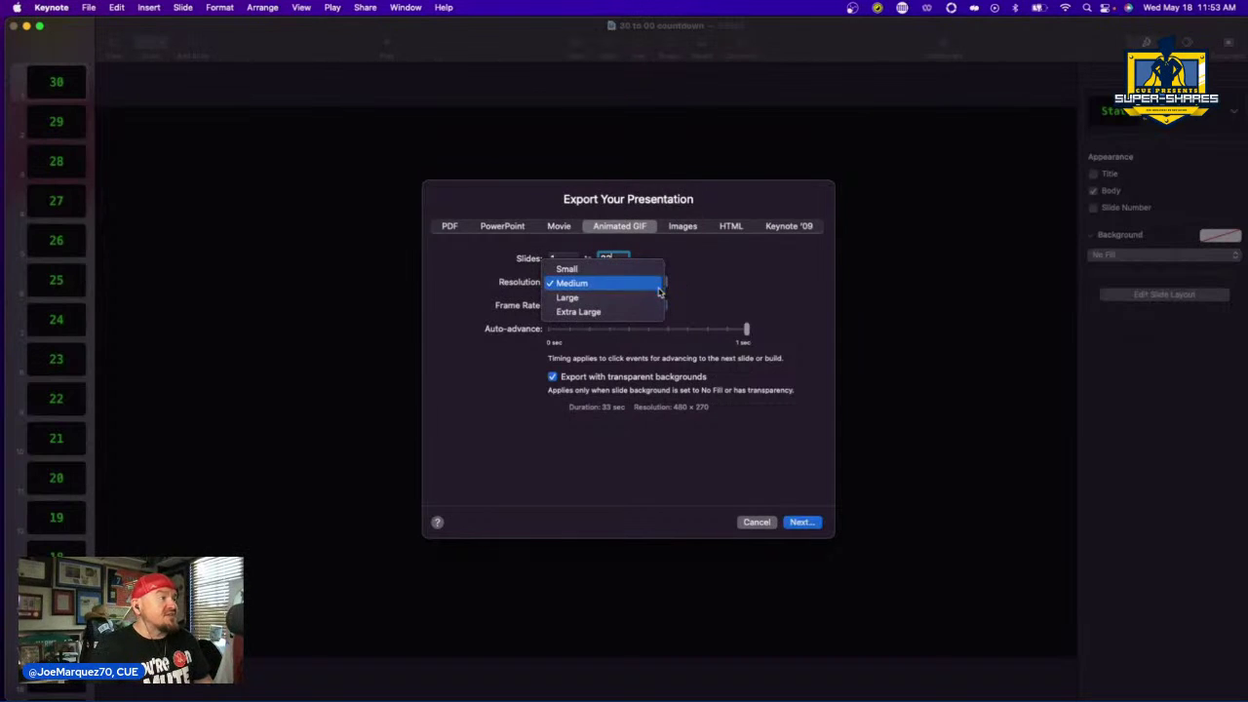
click(707, 284)
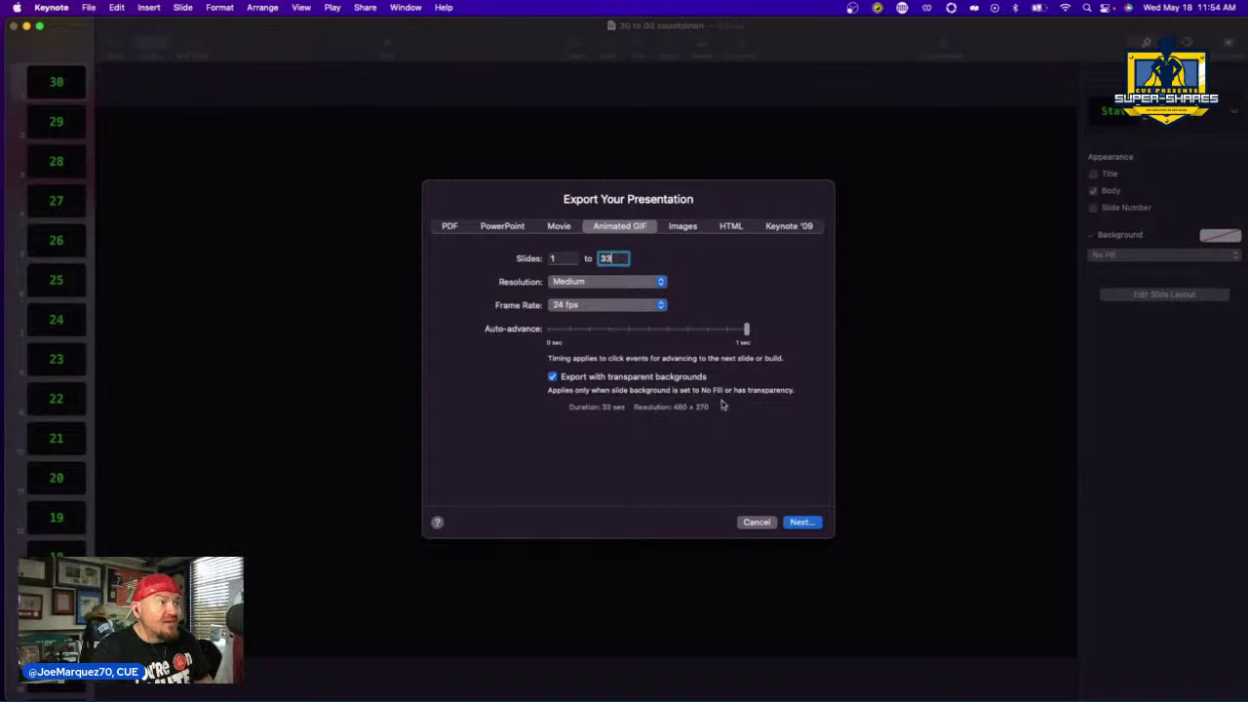
click(755, 527)
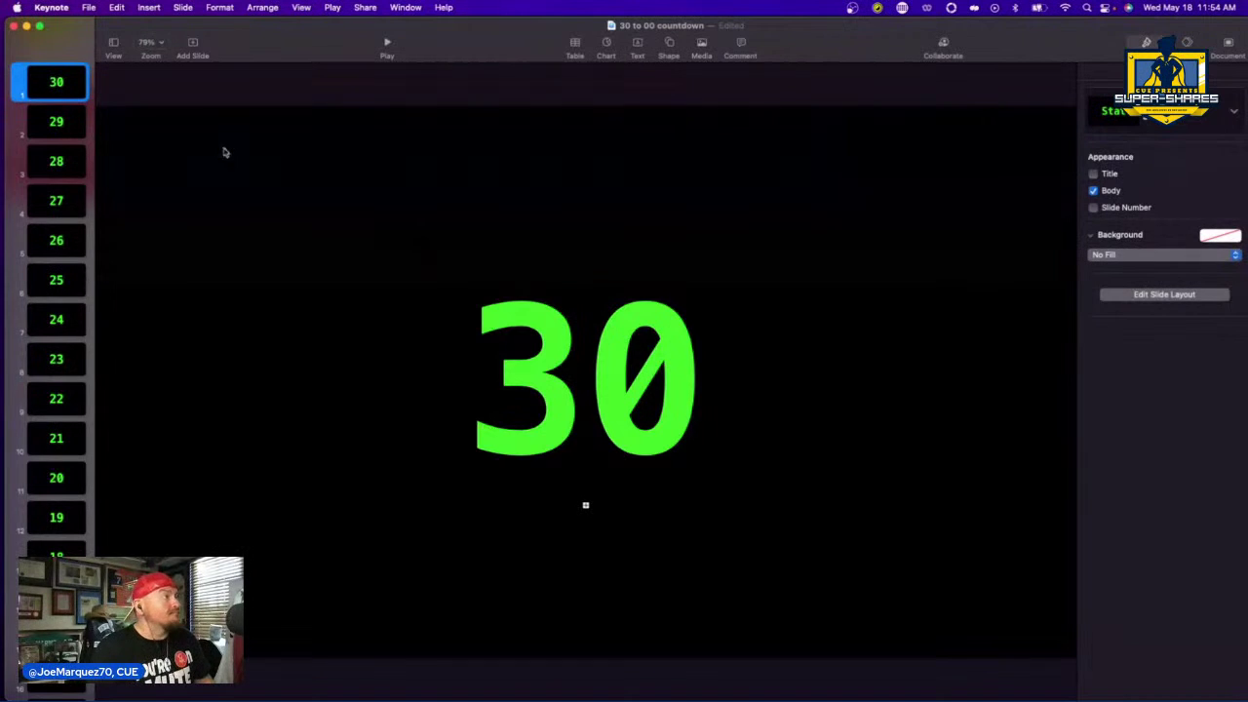
- Set up an animated GIF export of the countdown presentation covering slides 1 to 33
click(88, 7)
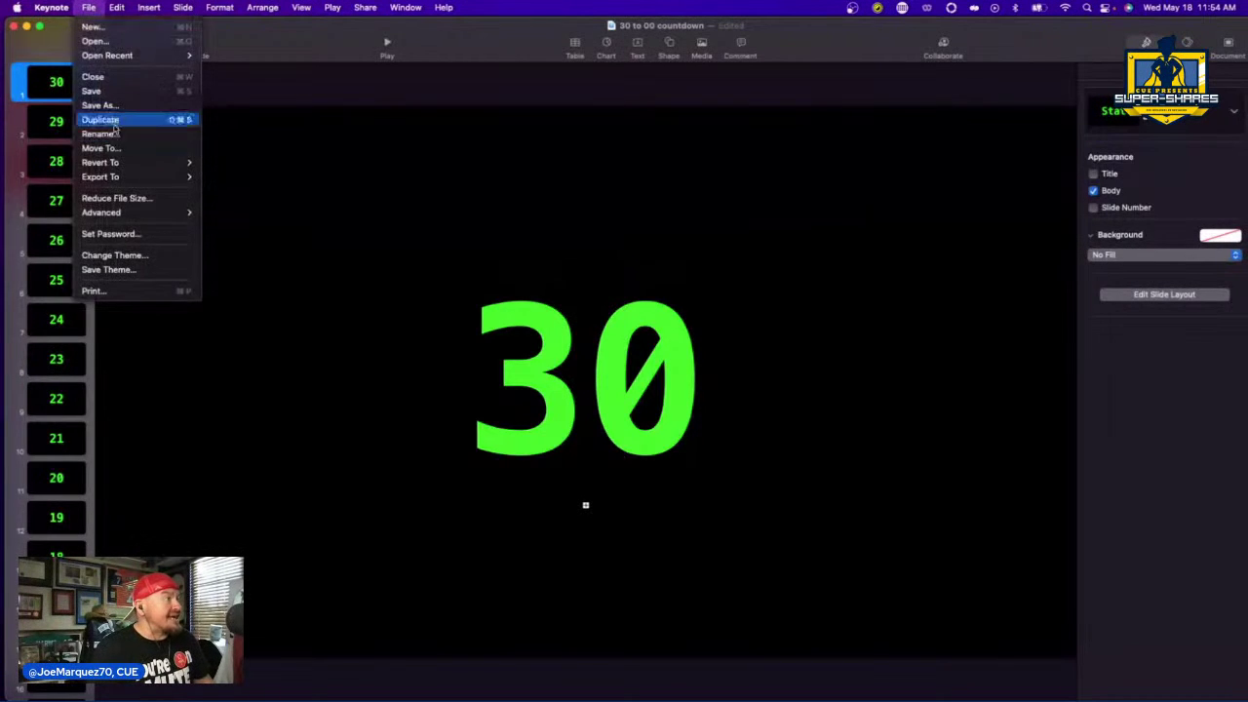
mouse_move(167, 177)
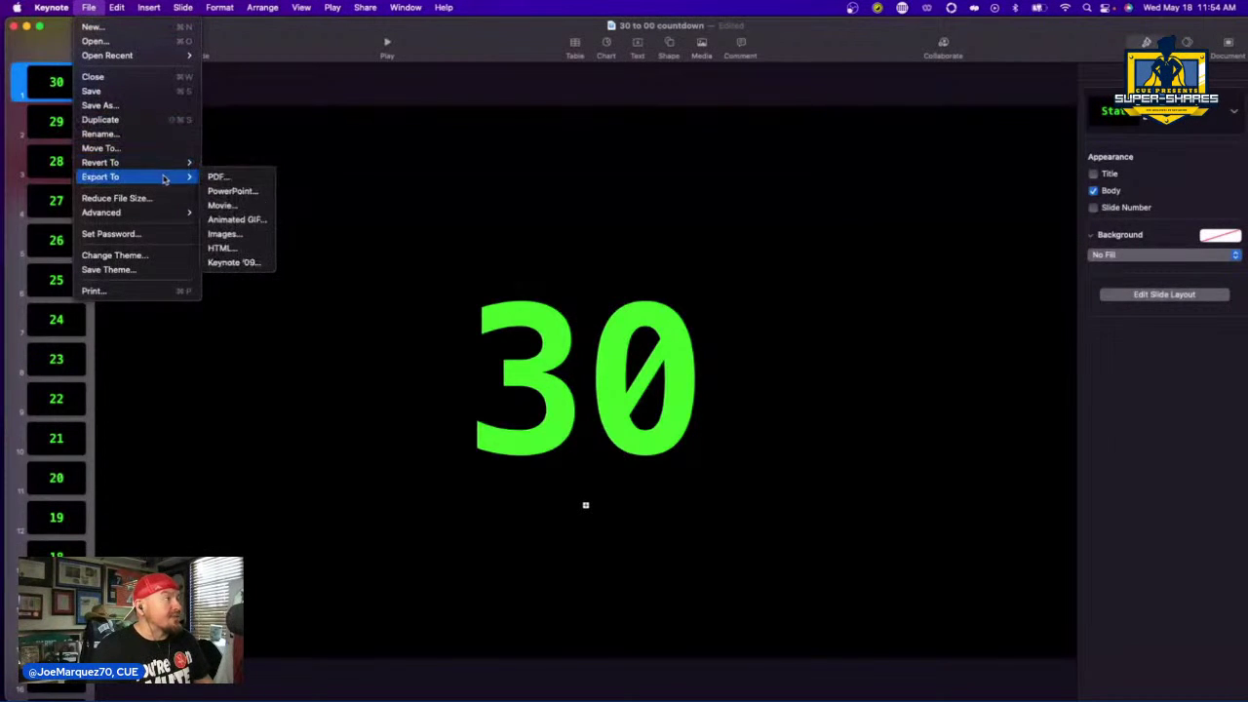
click(256, 220)
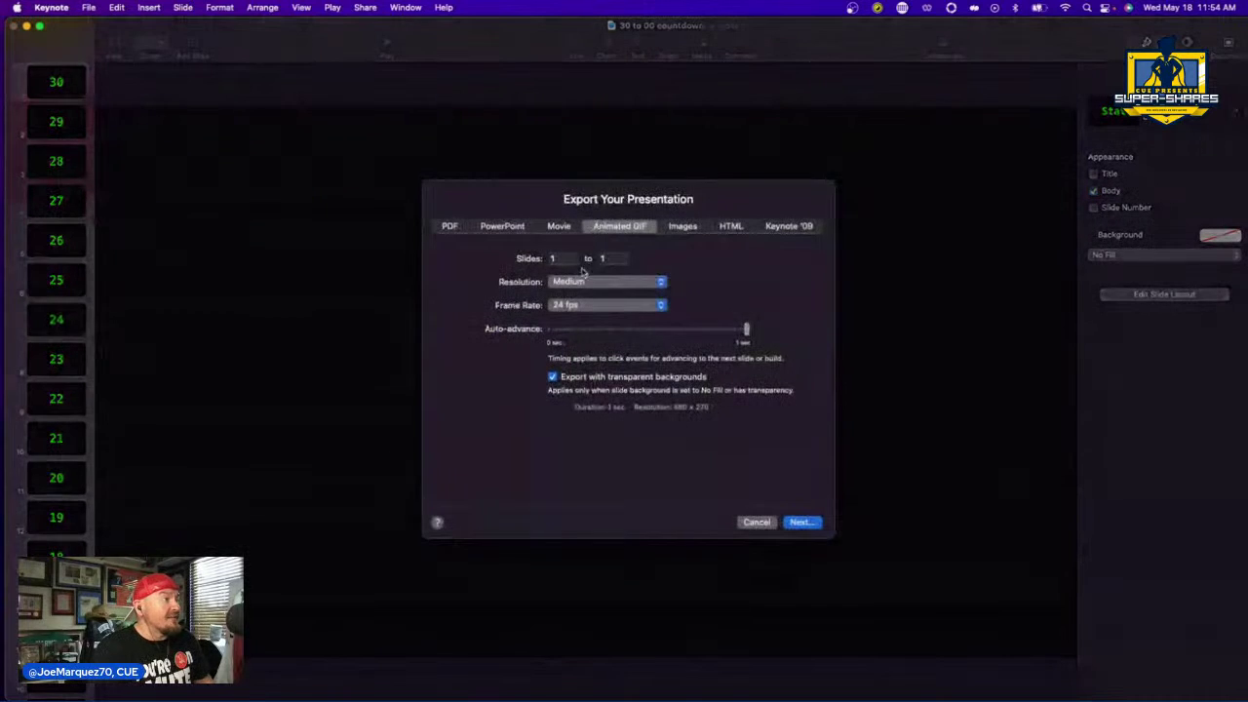
click(622, 259)
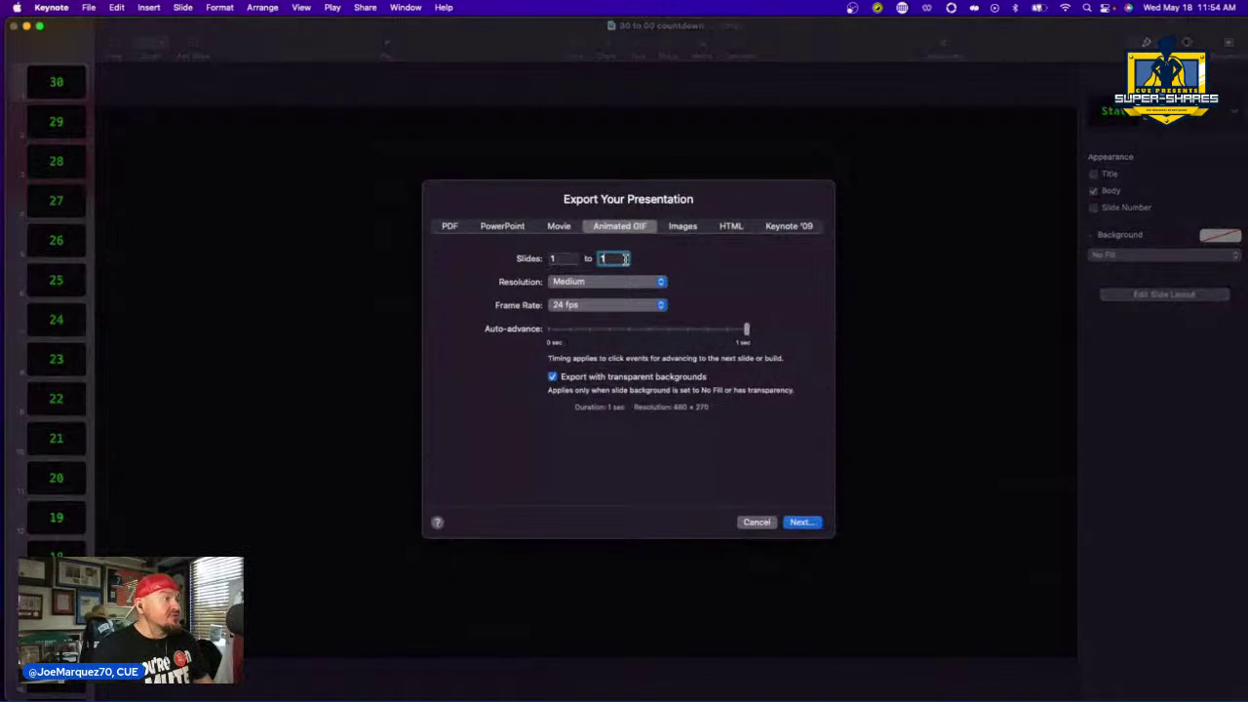
text(33)
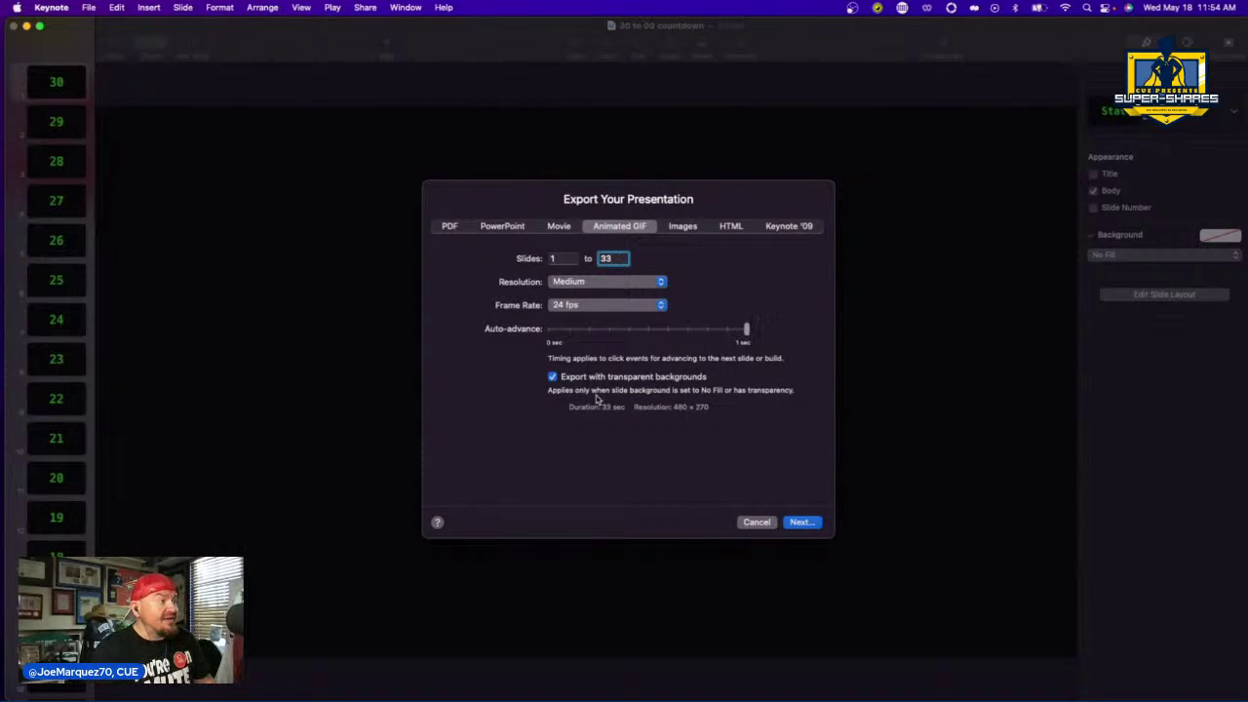
- Name the GIF "30 to 00 countdown clock" and export it to the Movies folder
click(800, 523)
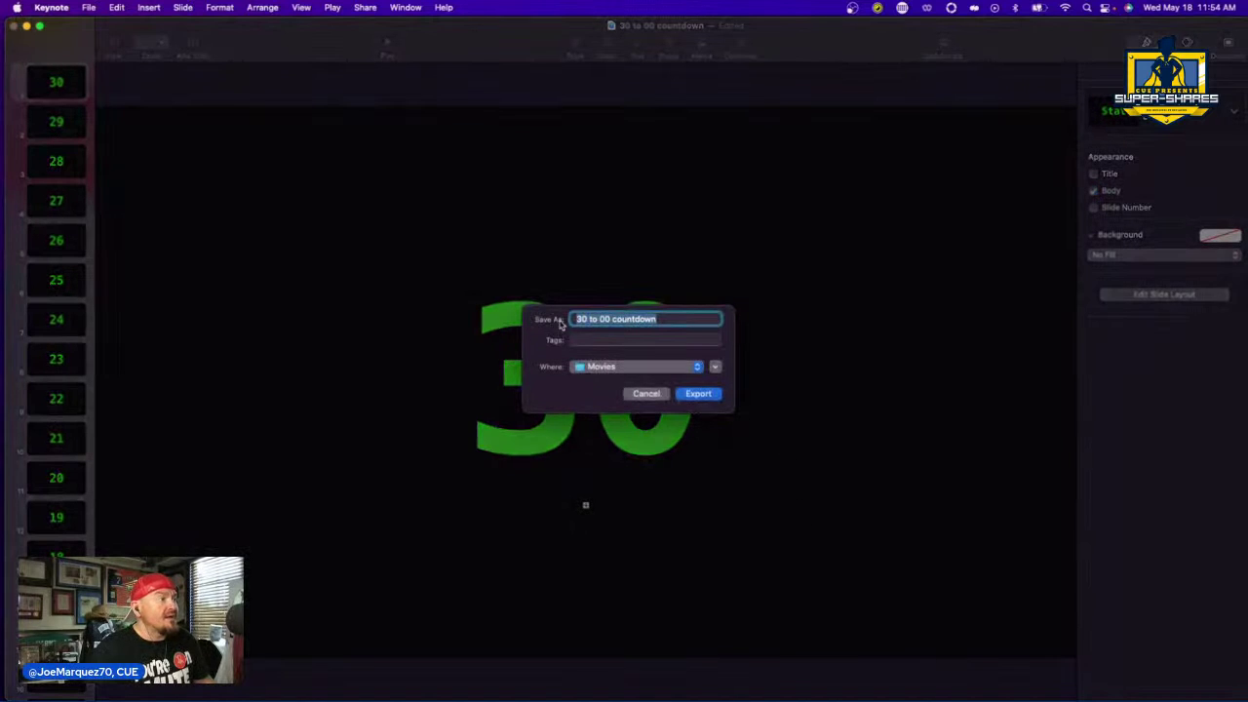
click(668, 318)
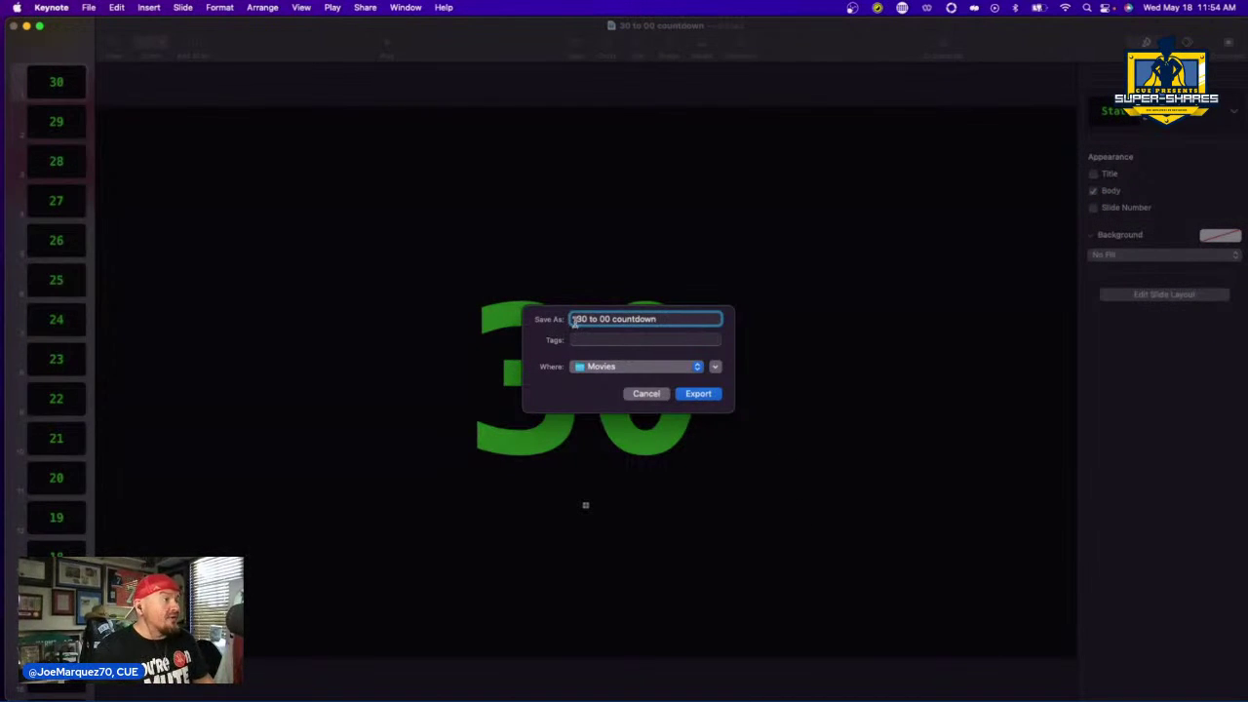
click(612, 319)
text(clock)
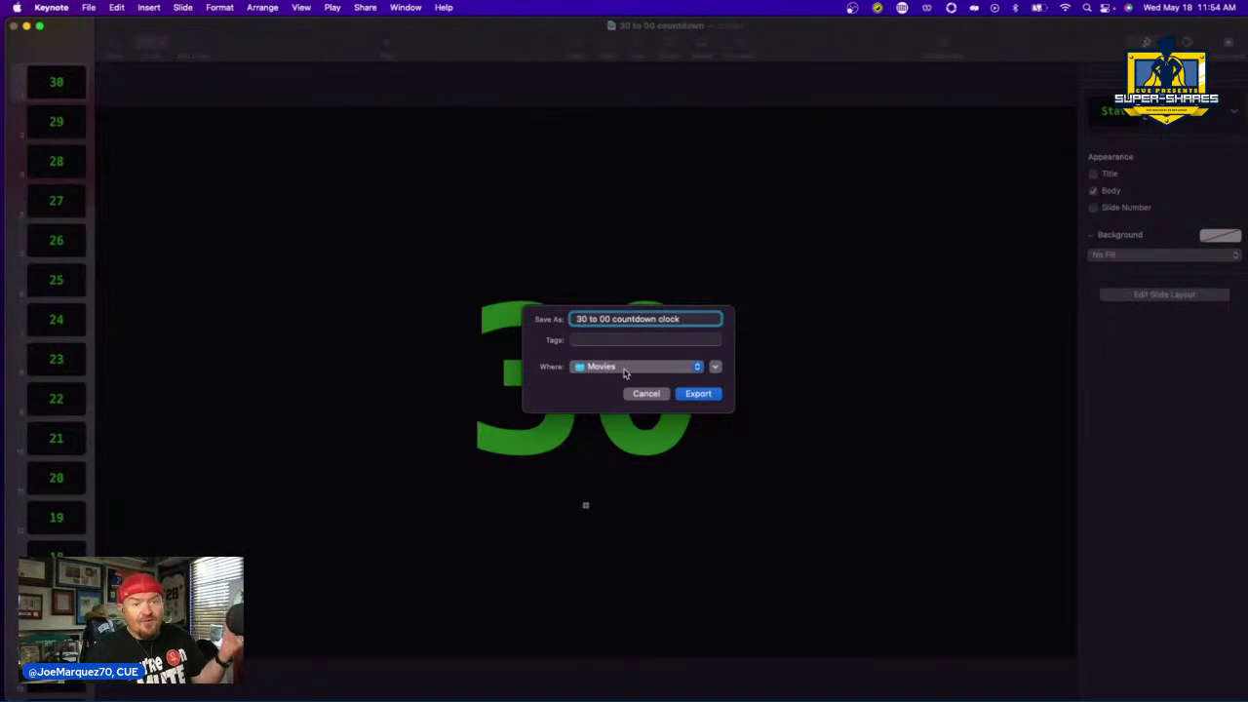
click(702, 398)
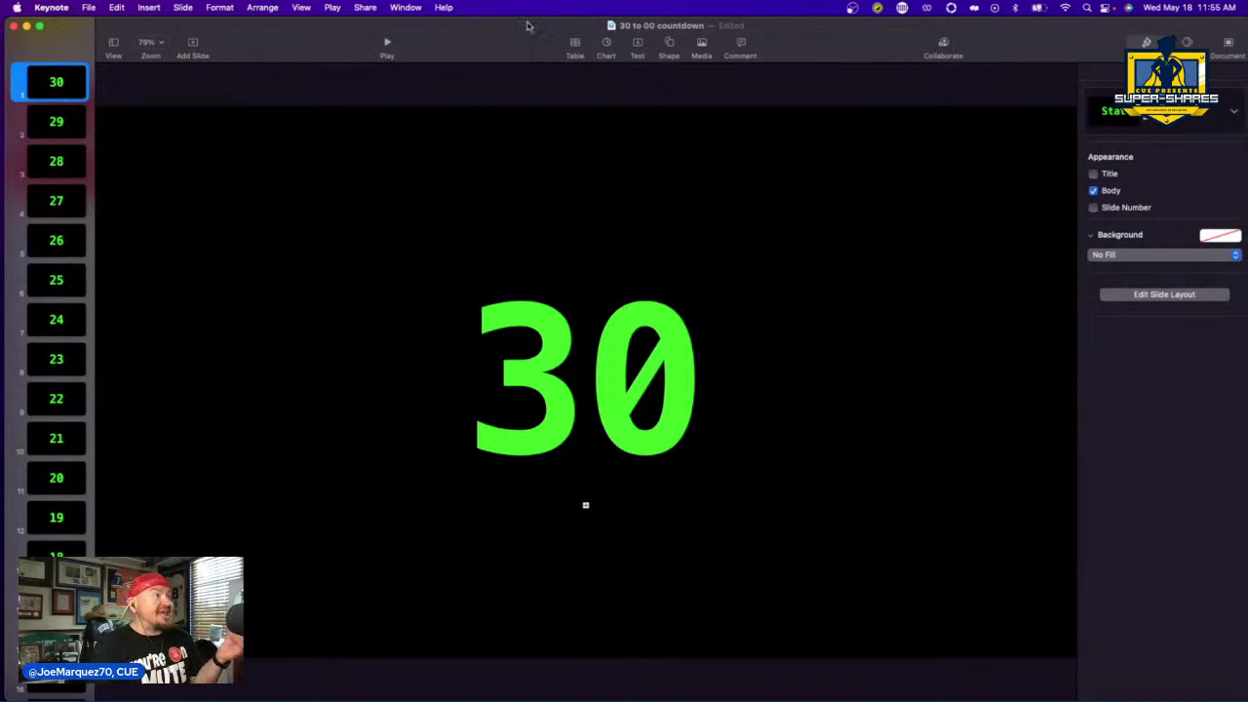
click(88, 8)
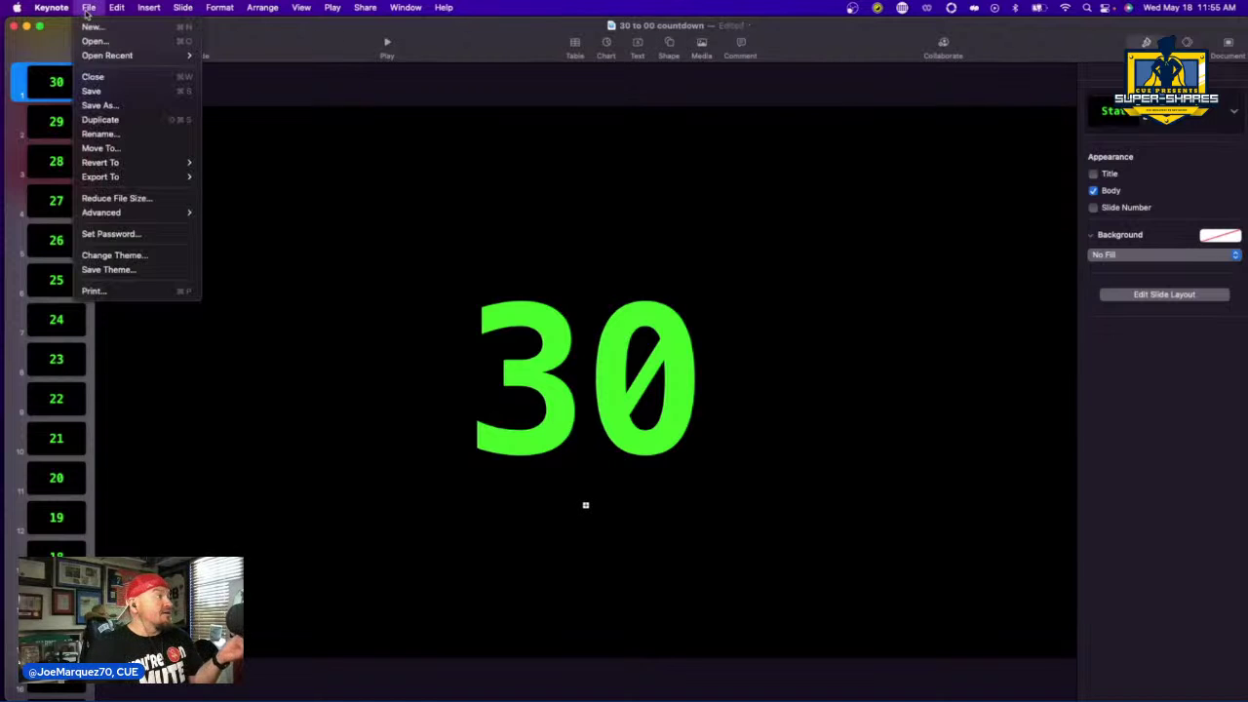
click(126, 105)
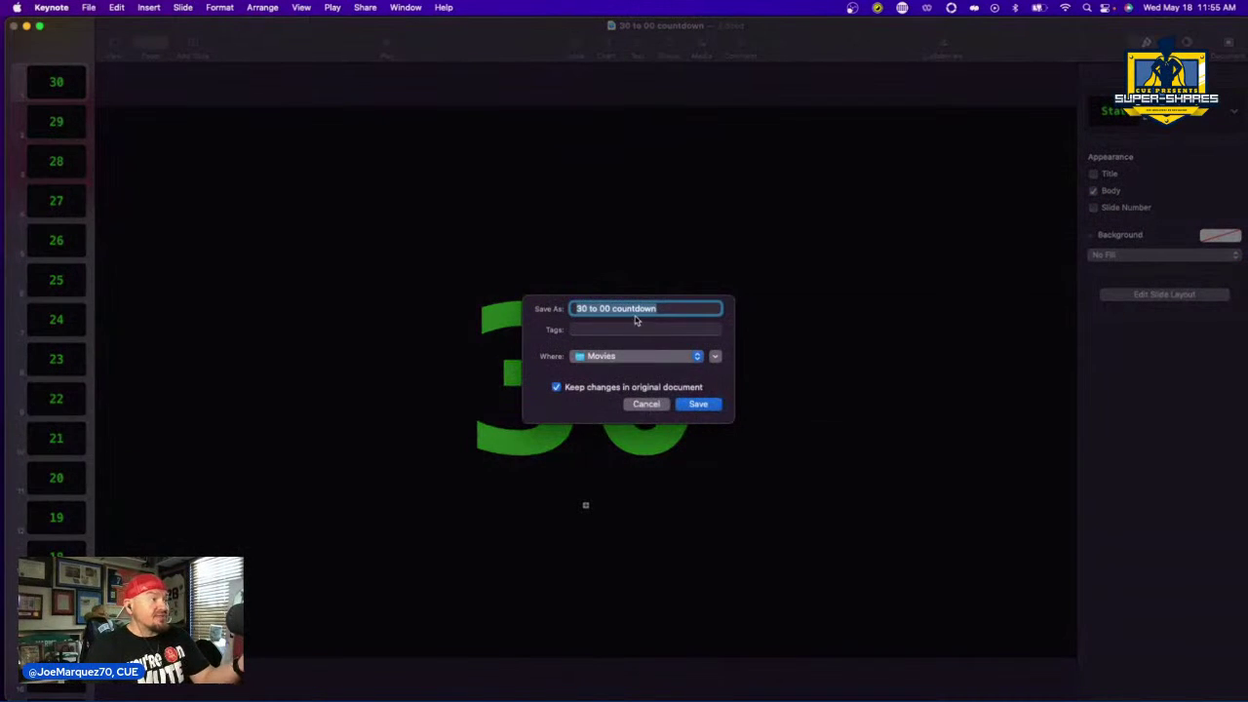
click(661, 408)
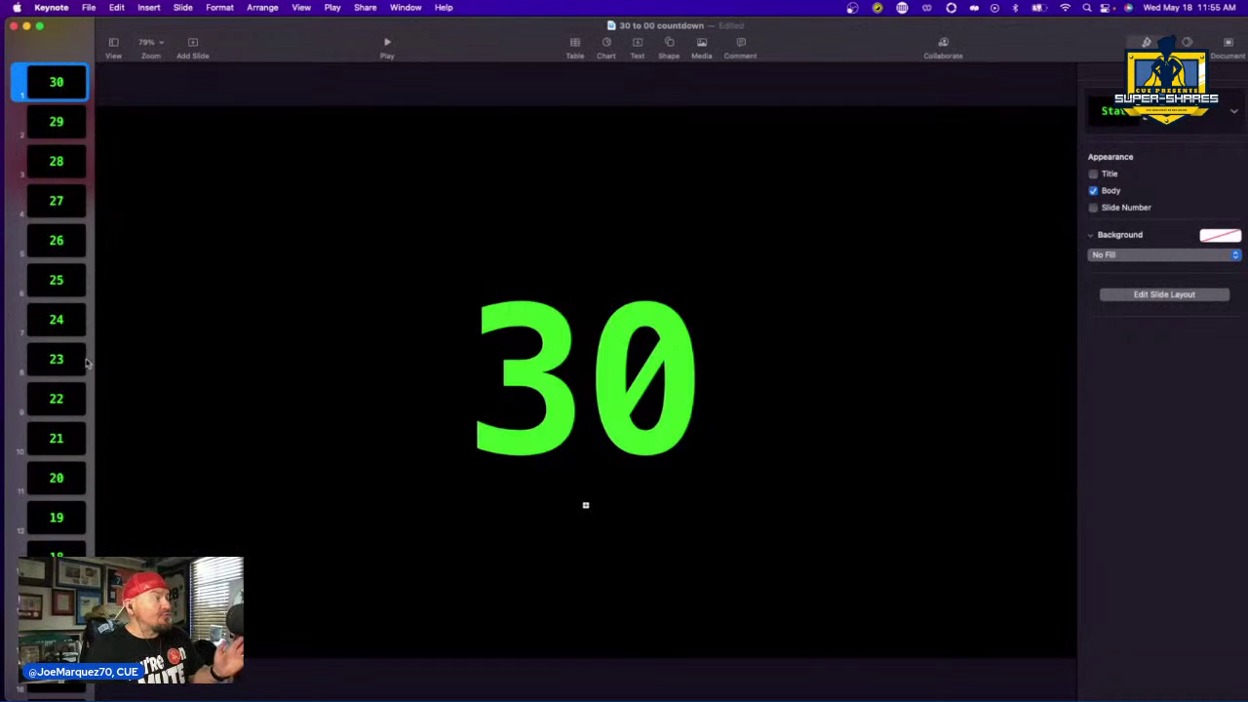
- Minimize the Keynote and iMovie windows, switch to the Canva home page in Chrome and show the design types that can be created
scroll(66, 363, down, 10)
scroll(67, 363, up, 10)
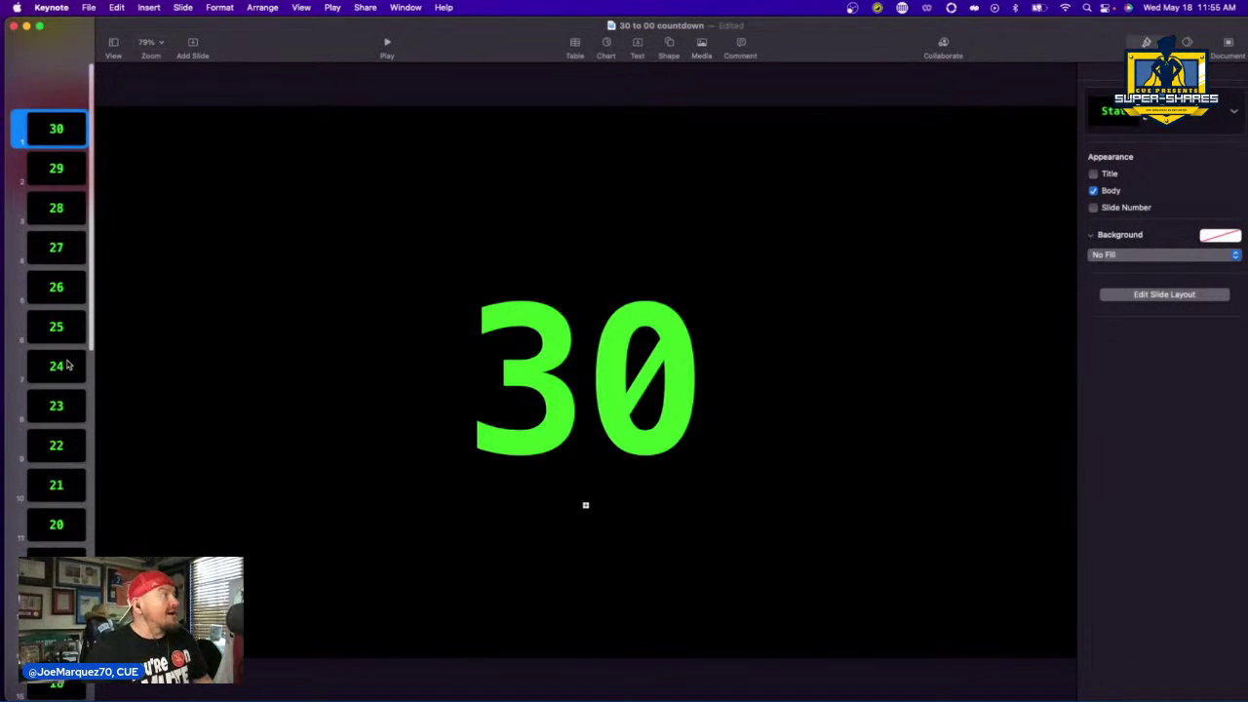
click(28, 26)
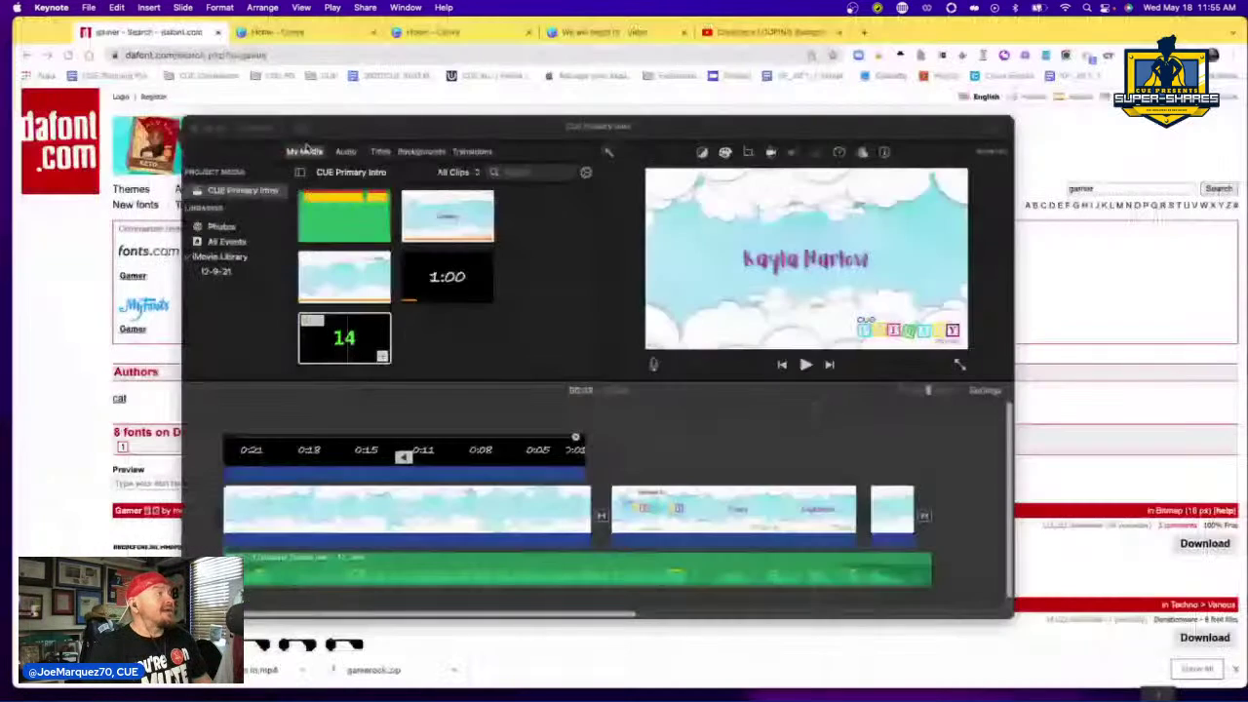
click(203, 126)
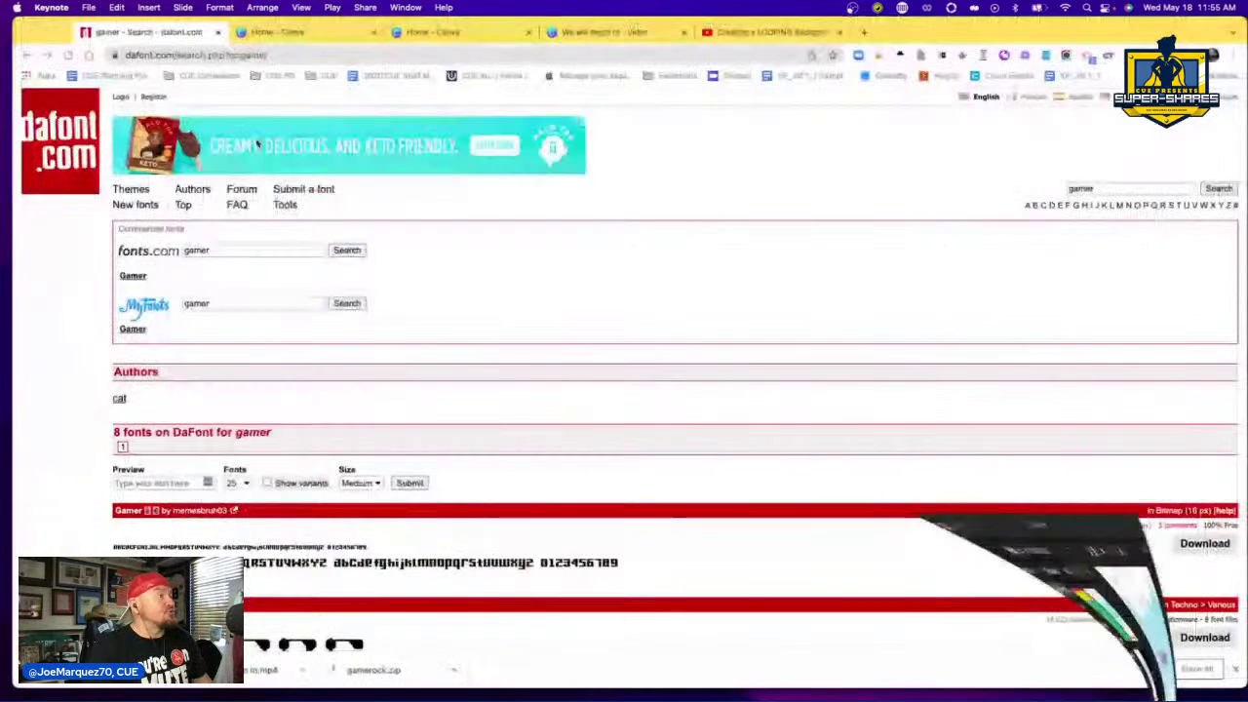
click(425, 32)
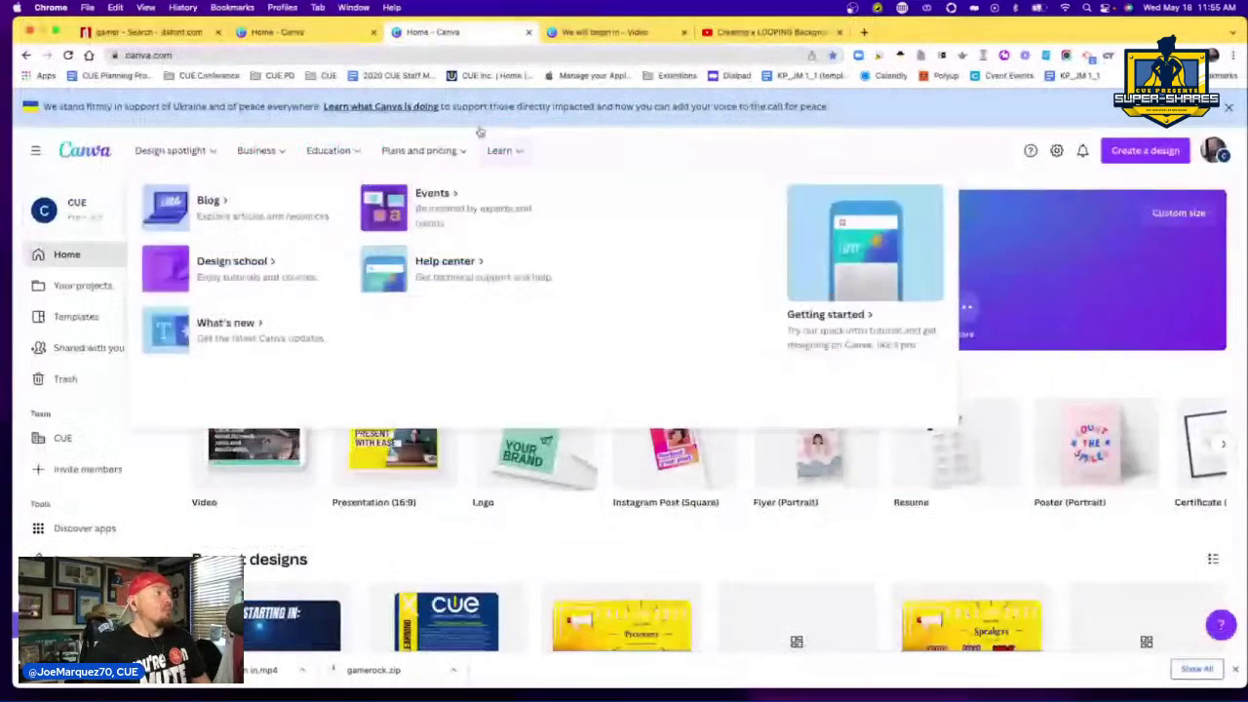
click(1155, 146)
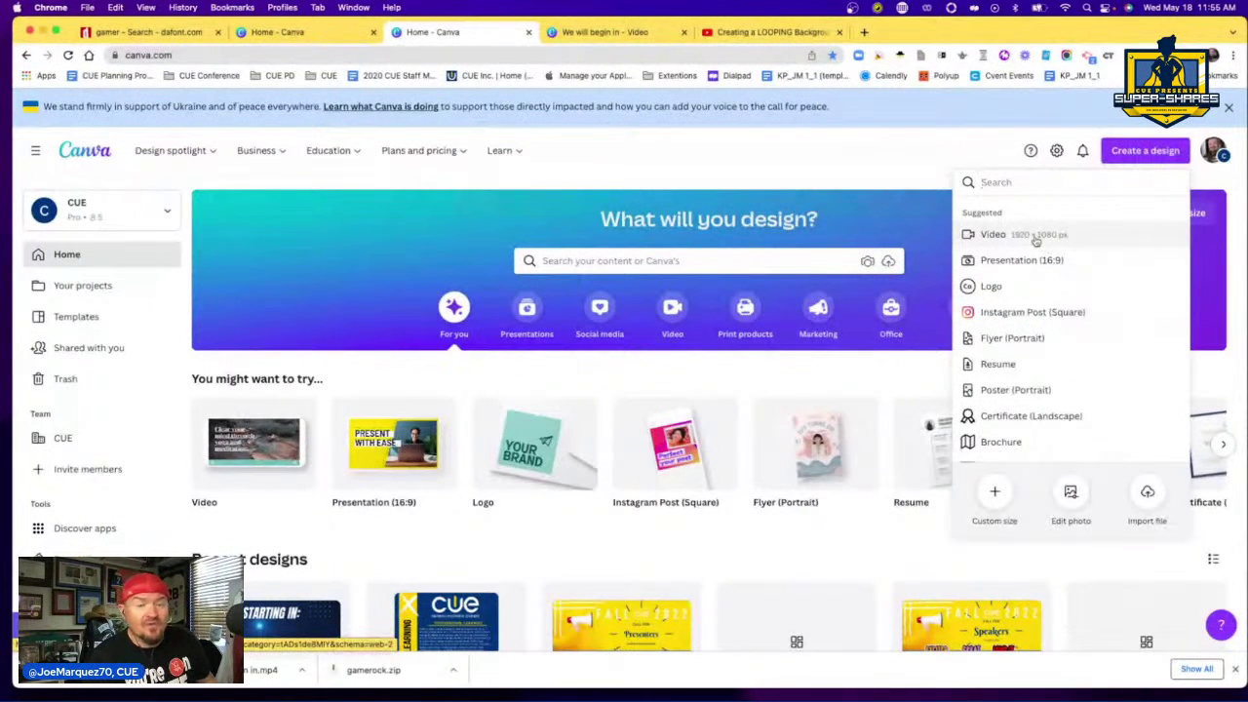
scroll(1034, 242, up, 5)
scroll(810, 339, down, 5)
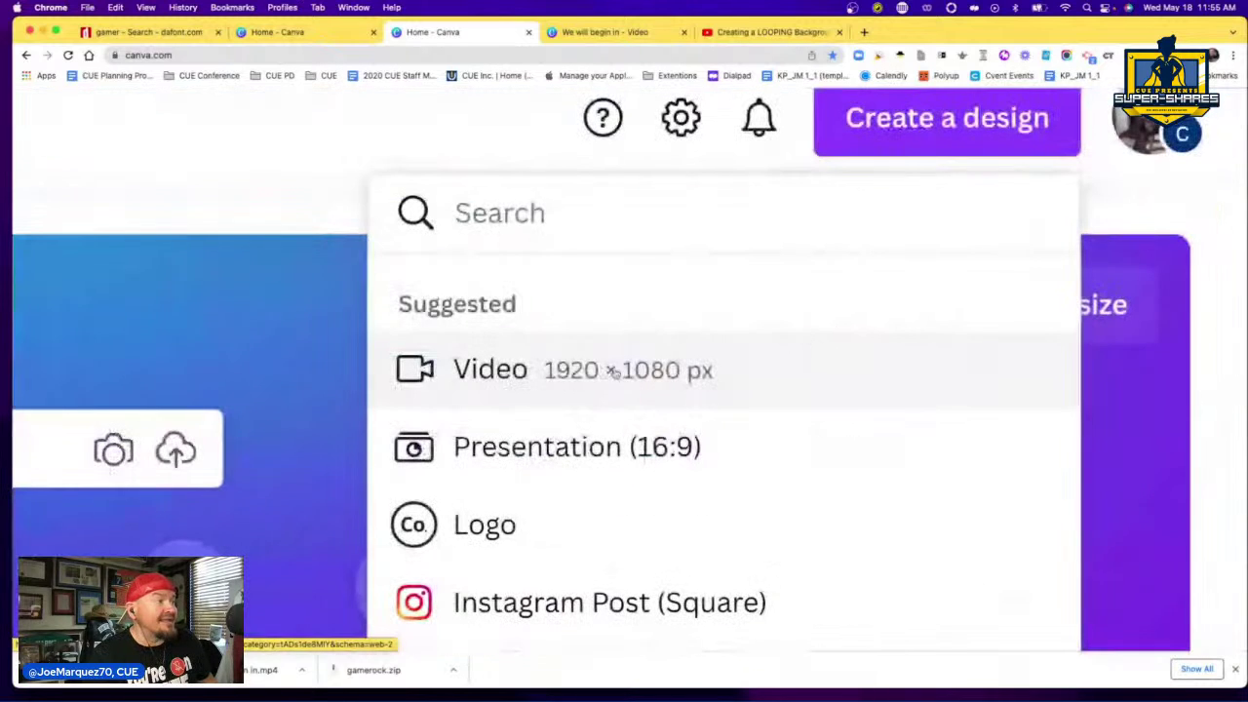
click(626, 372)
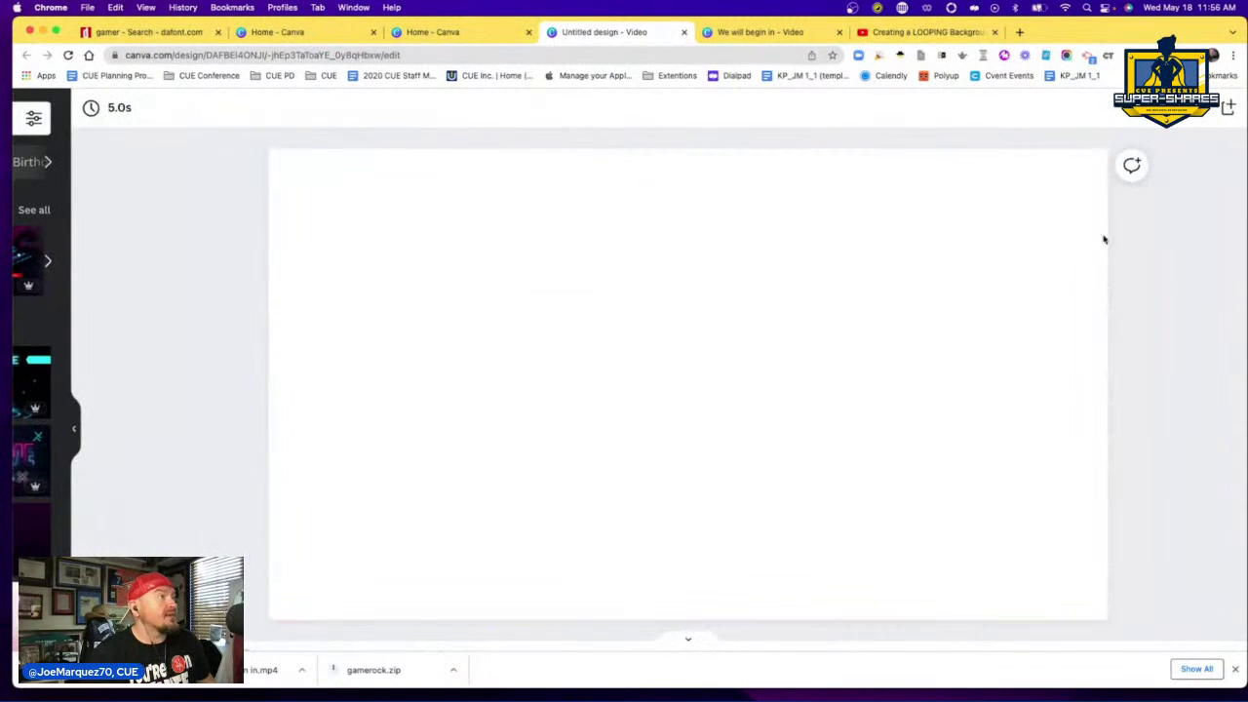
click(684, 33)
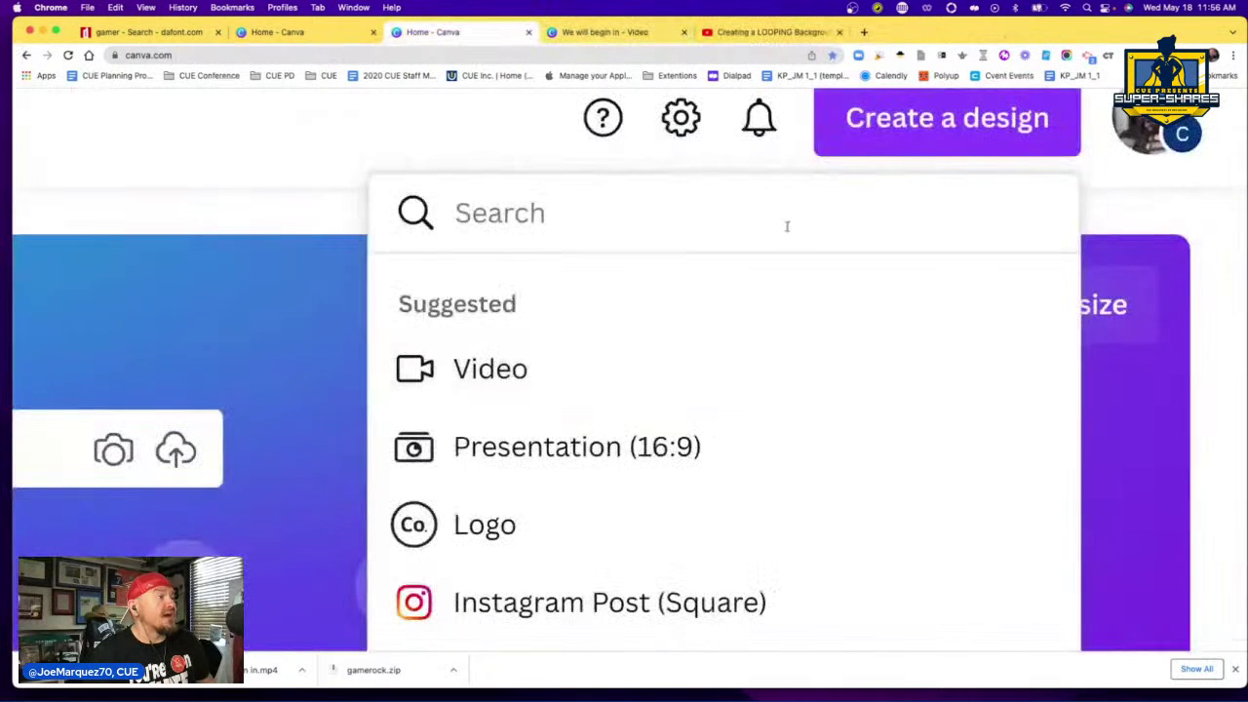
key(ctrl+0)
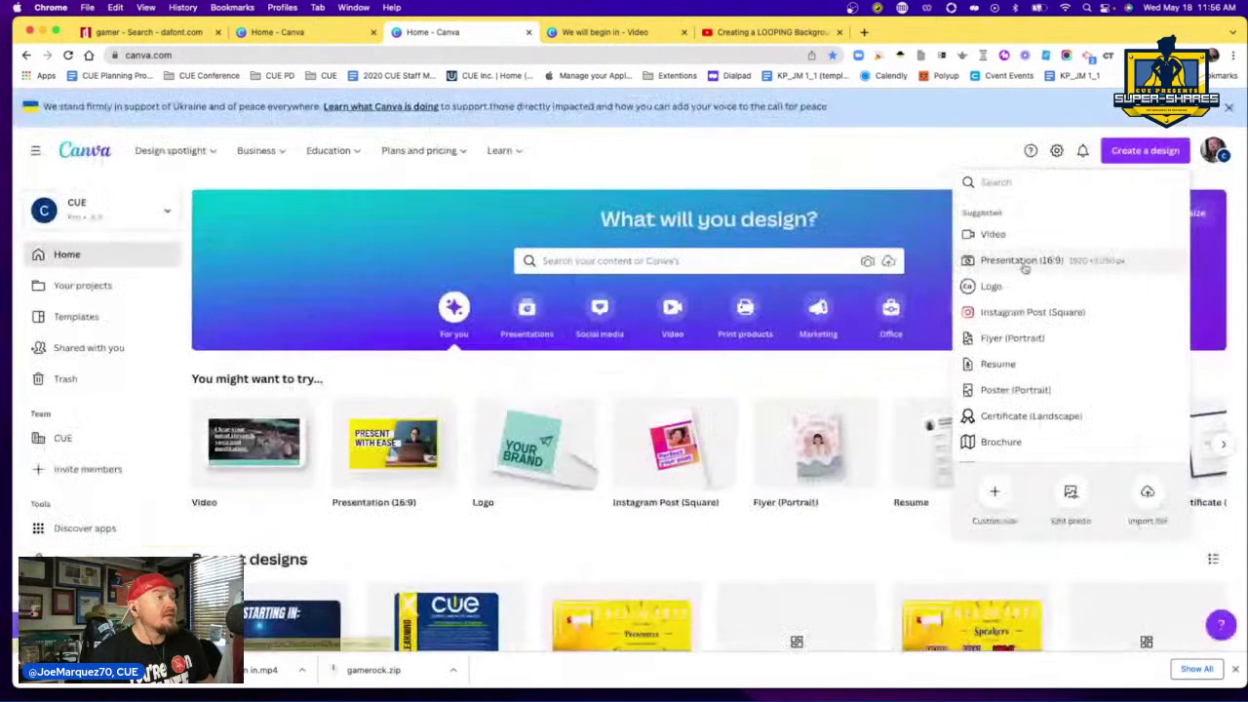
- Create a blank Video design and set its page timing to 31 seconds
click(1010, 241)
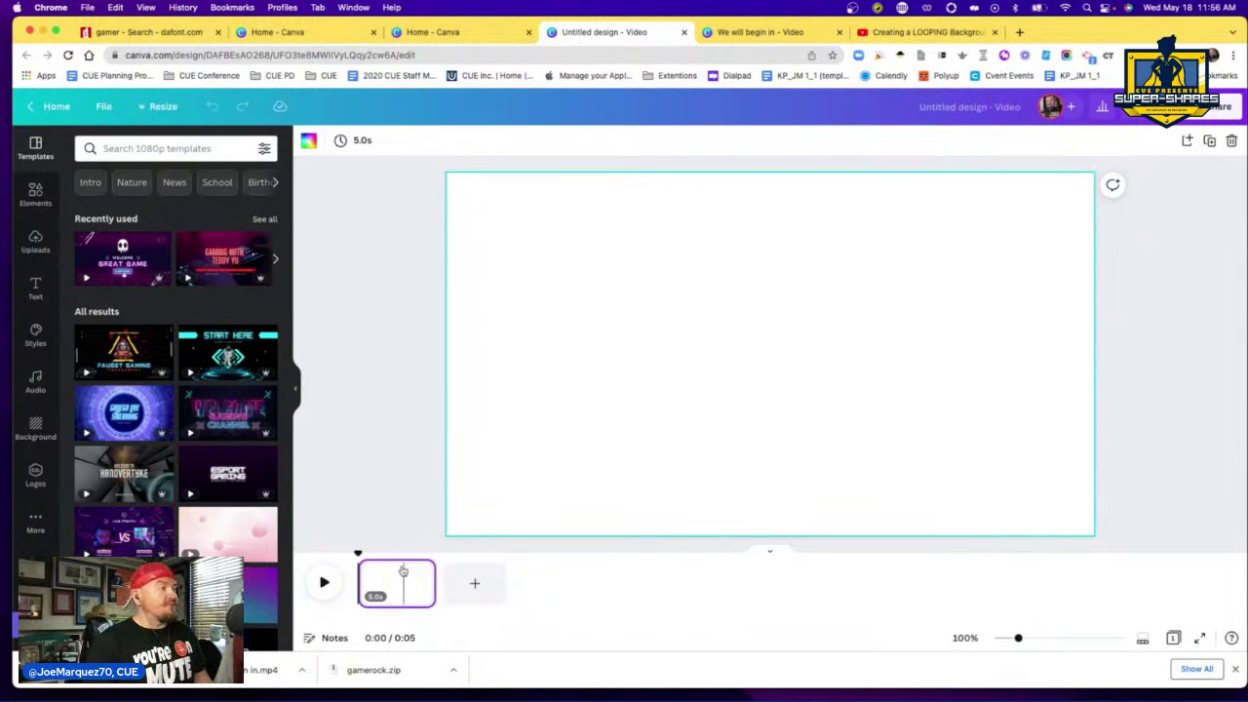
click(344, 145)
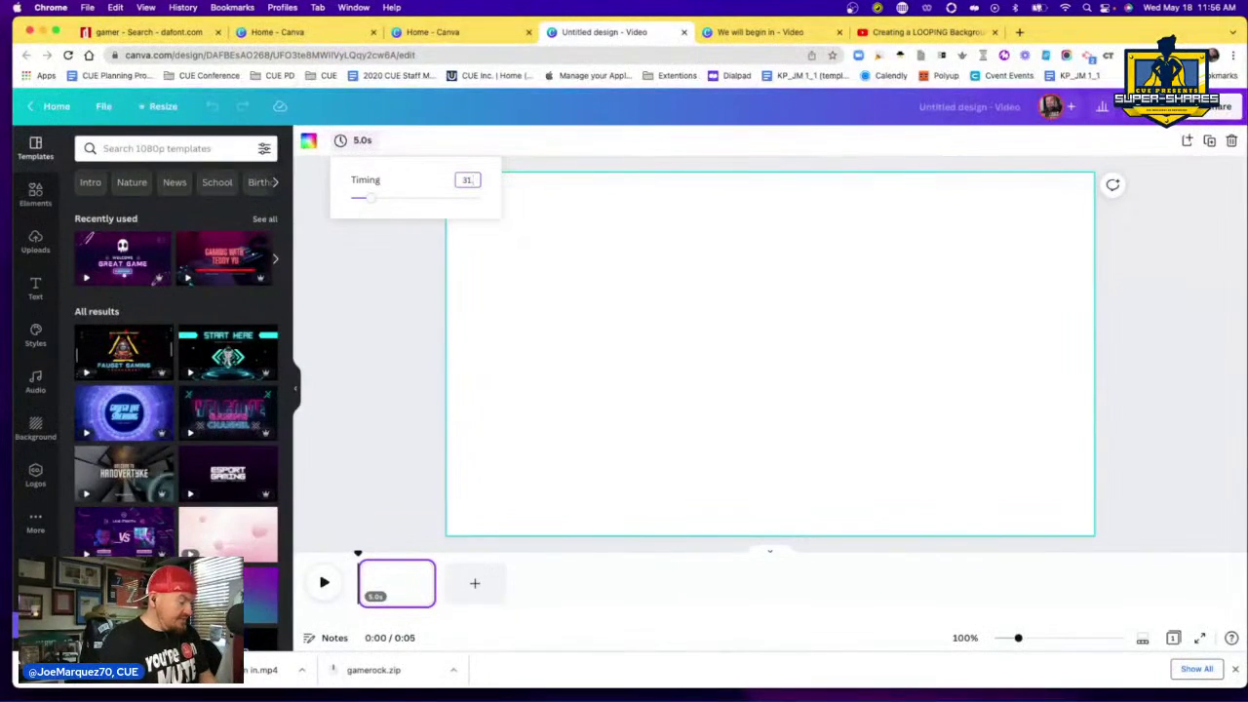
key(Return)
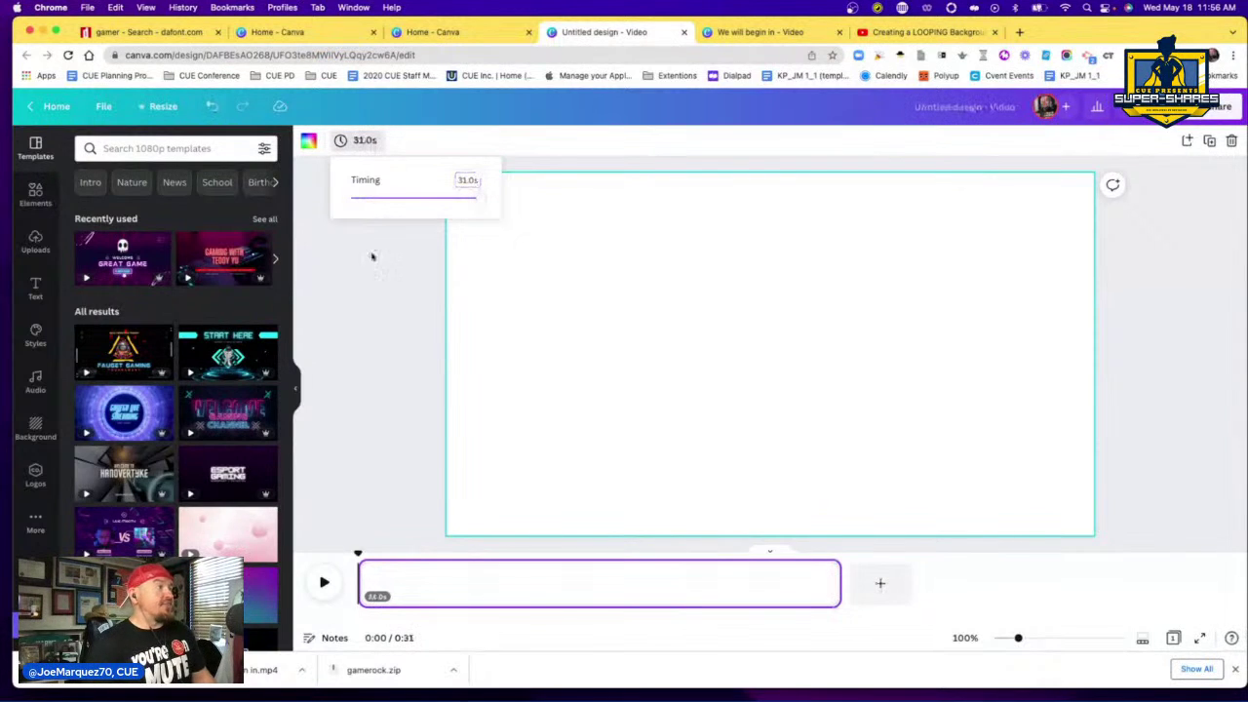
click(391, 294)
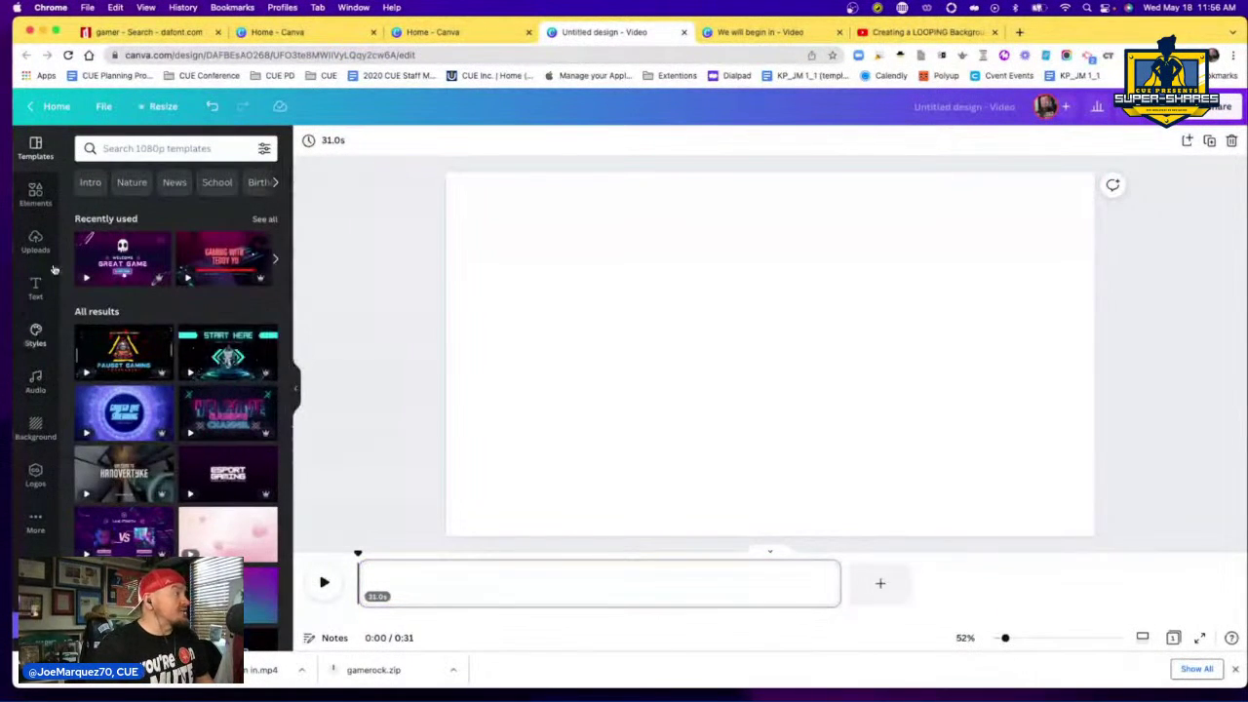
- Search the elements for "esports" and add the pink-and-blue photo of a hand raising a trophy to the page
click(35, 192)
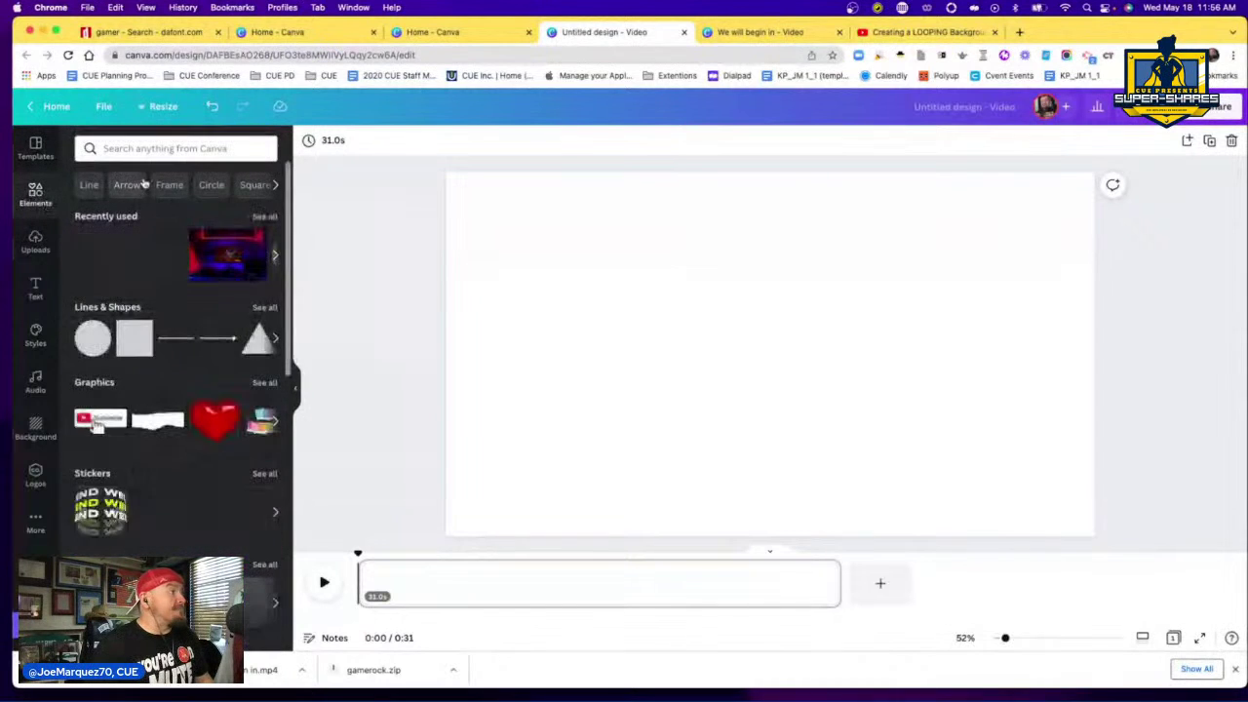
click(147, 148)
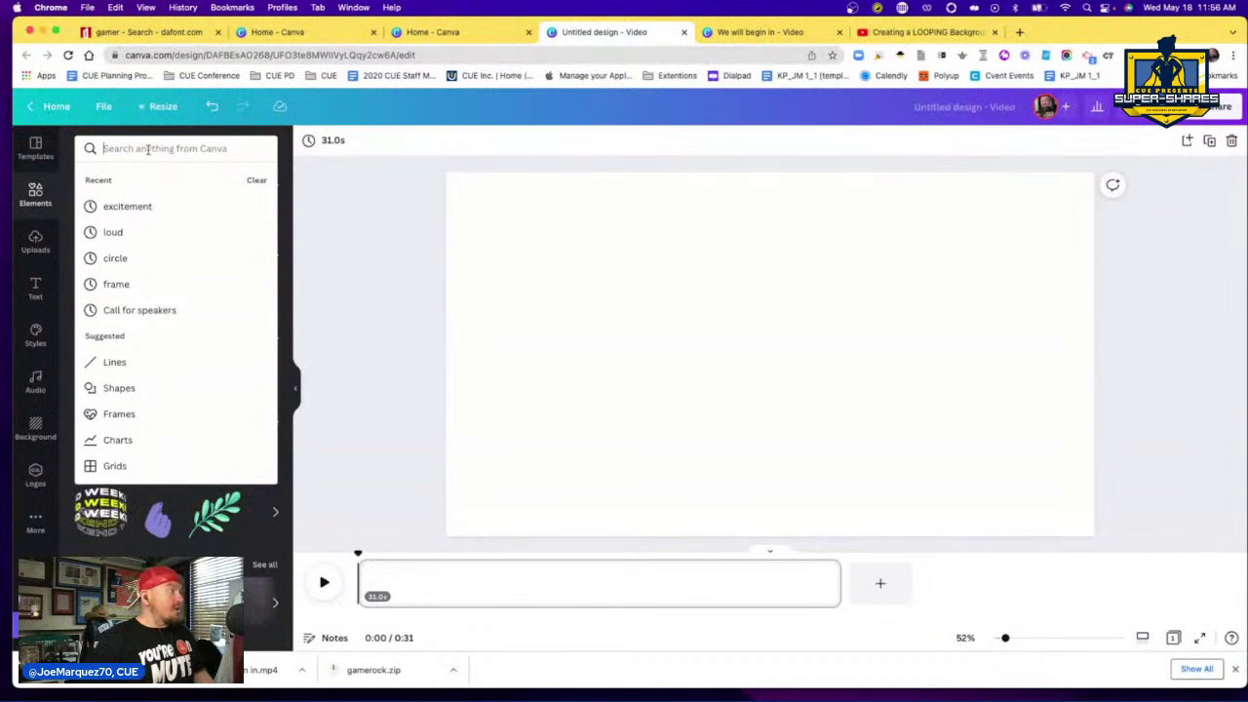
text(esports)
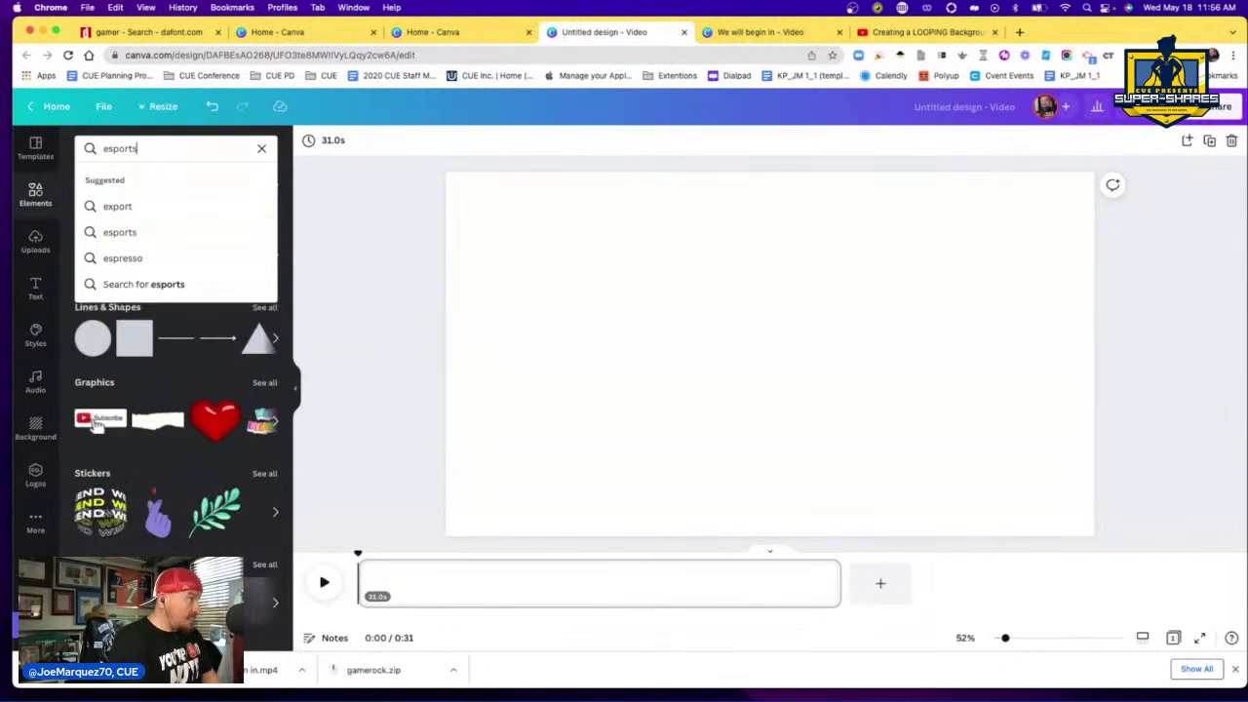
key(Return)
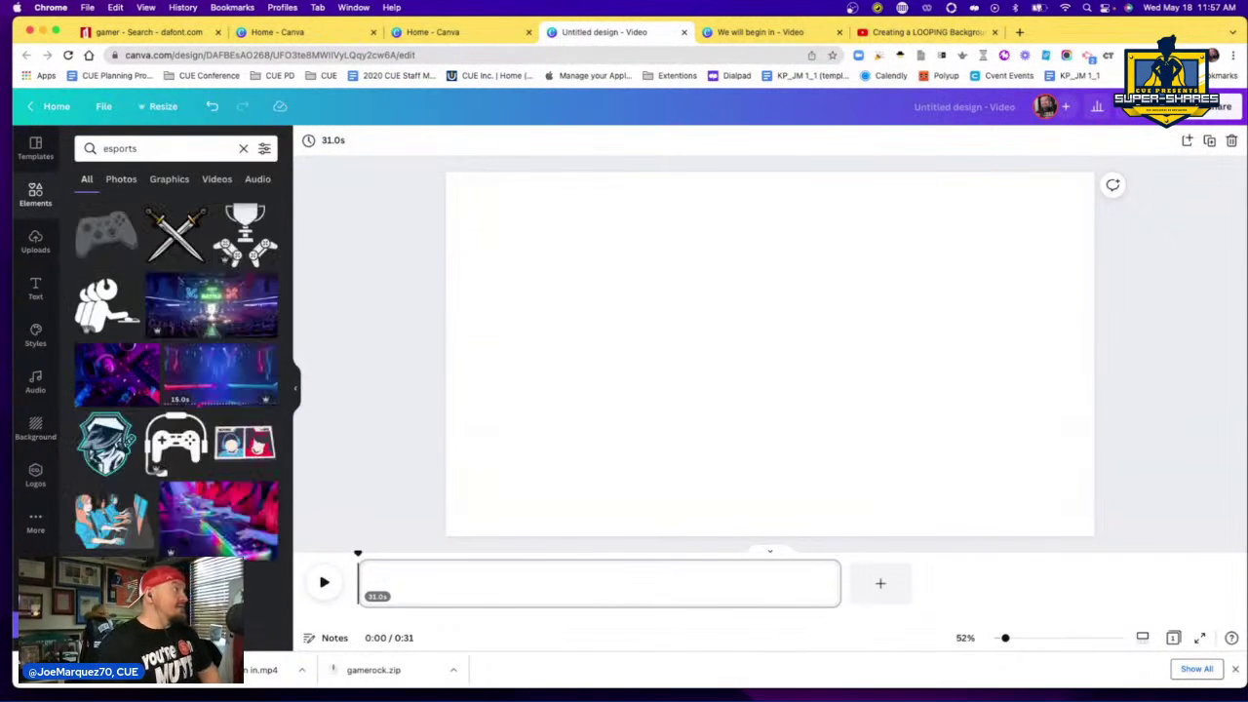
scroll(234, 300, down, 5)
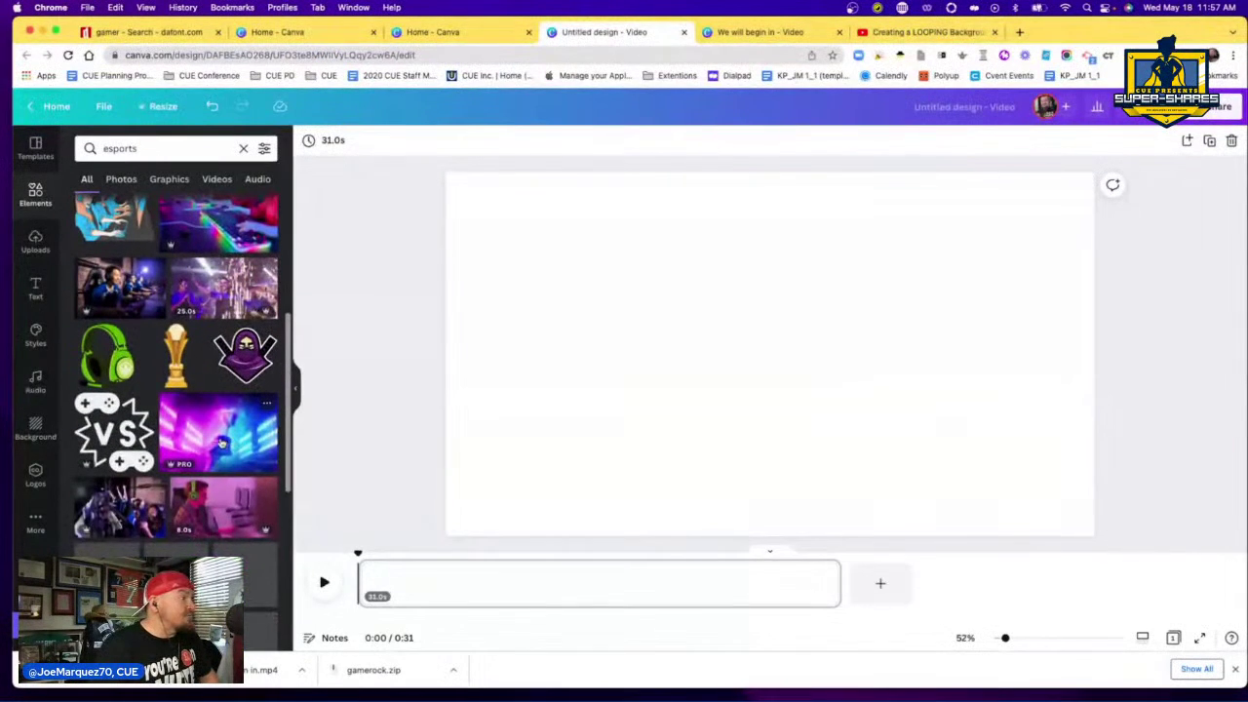
click(221, 444)
- Enlarge and position the trophy photo so it covers the whole page as the background
drag(552, 212, 488, 185)
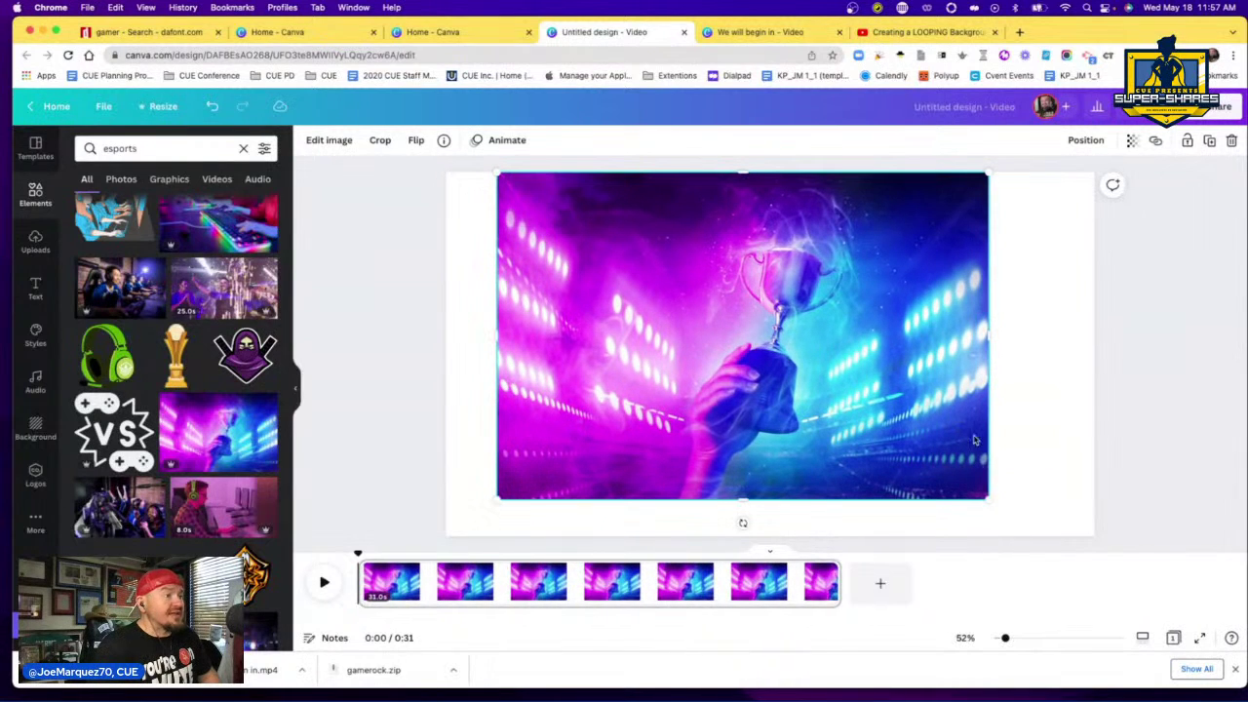
drag(988, 500, 1129, 546)
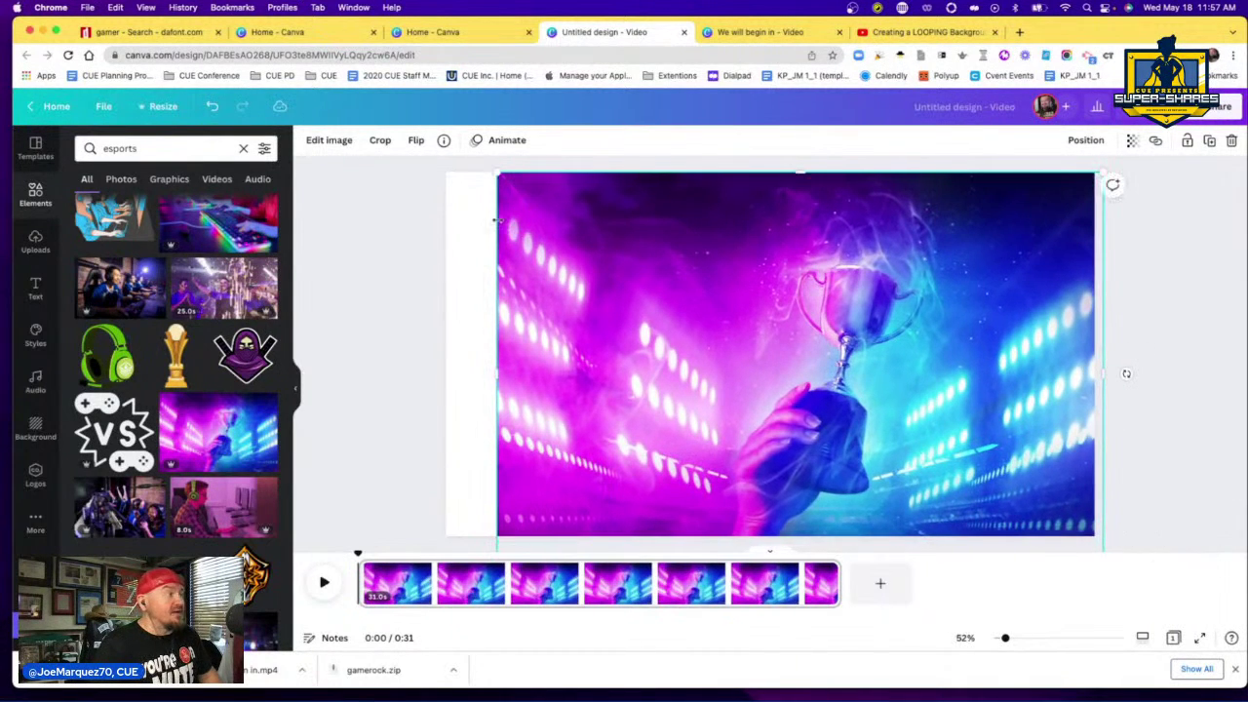
drag(491, 168, 434, 156)
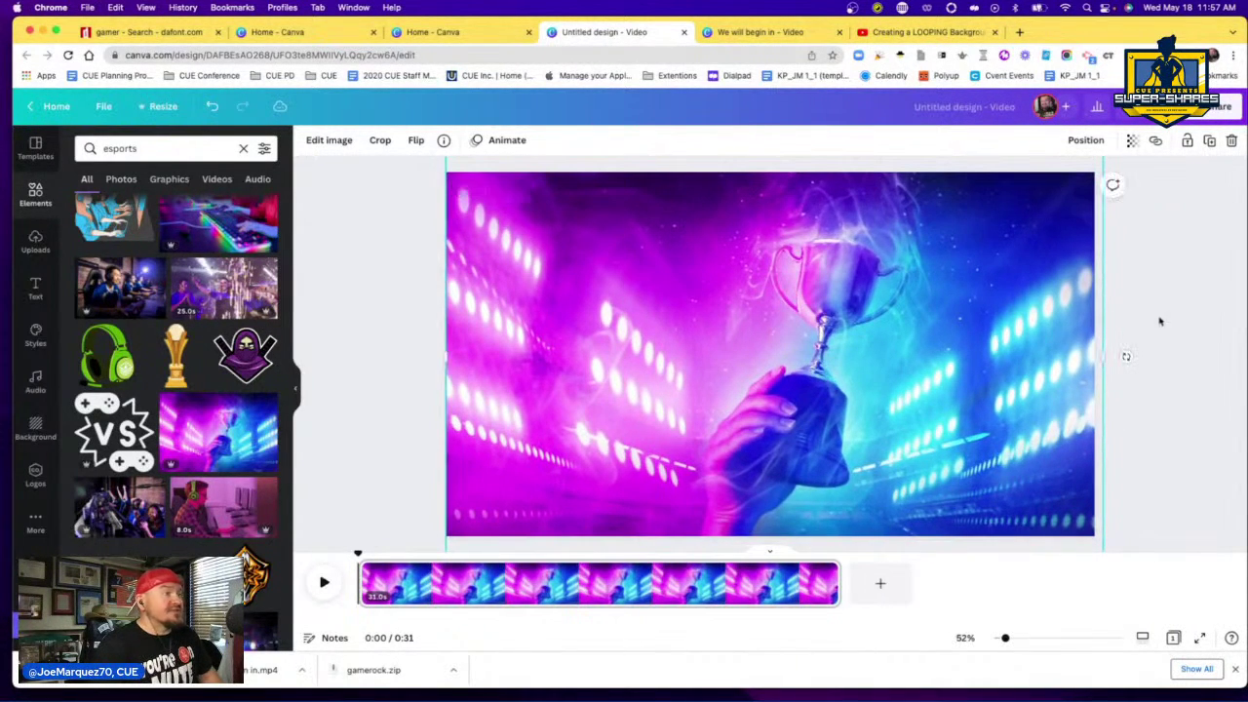
click(1204, 322)
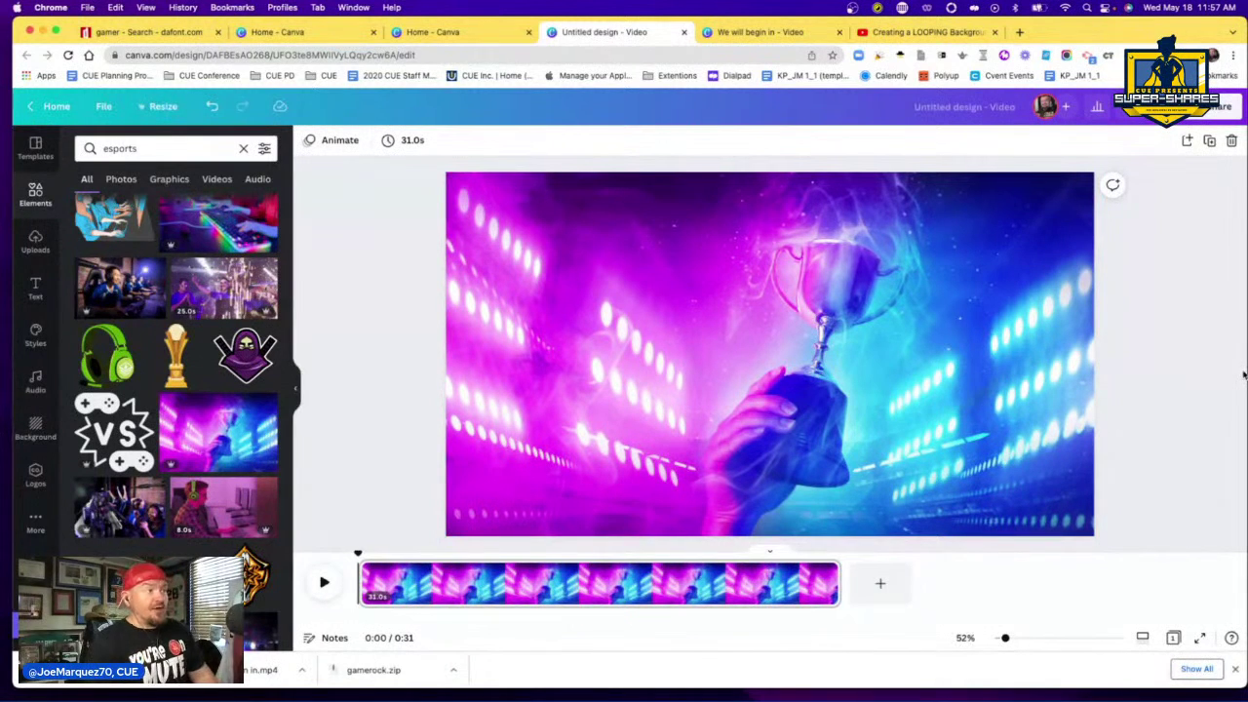
- Add the VS game controllers graphic, place it in the page's lower-left area and recolor it white
click(110, 439)
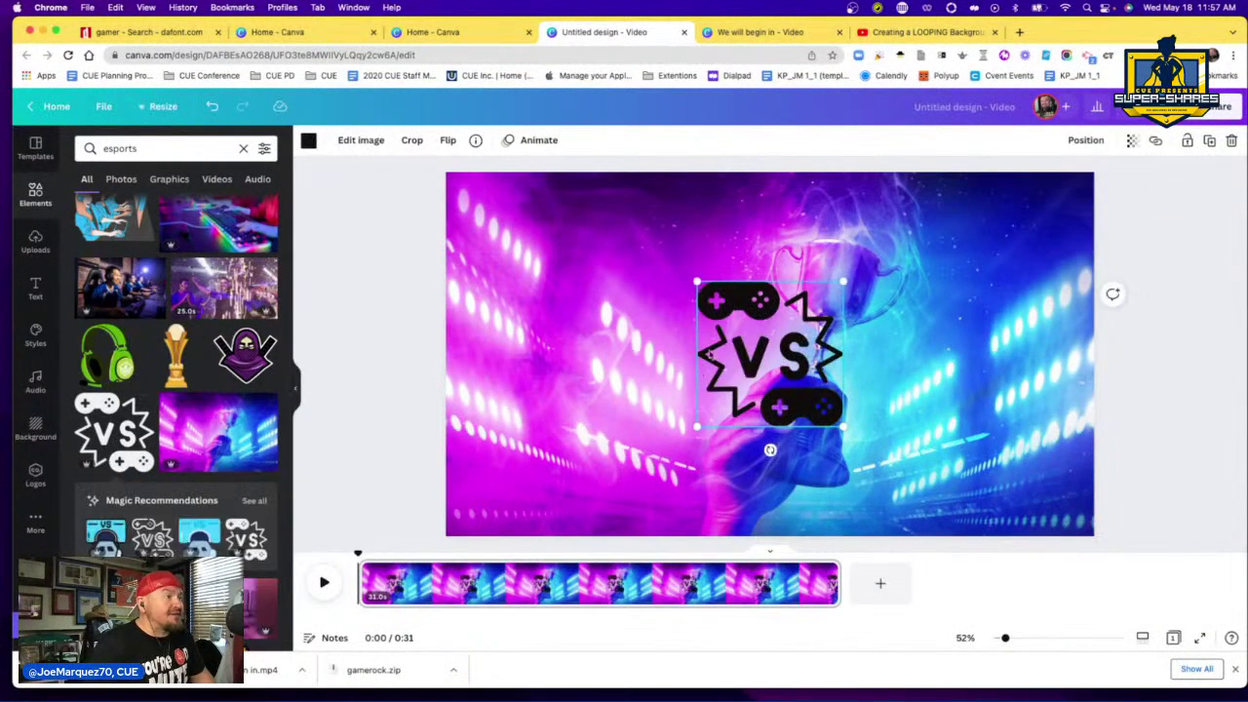
drag(819, 366, 635, 455)
click(308, 141)
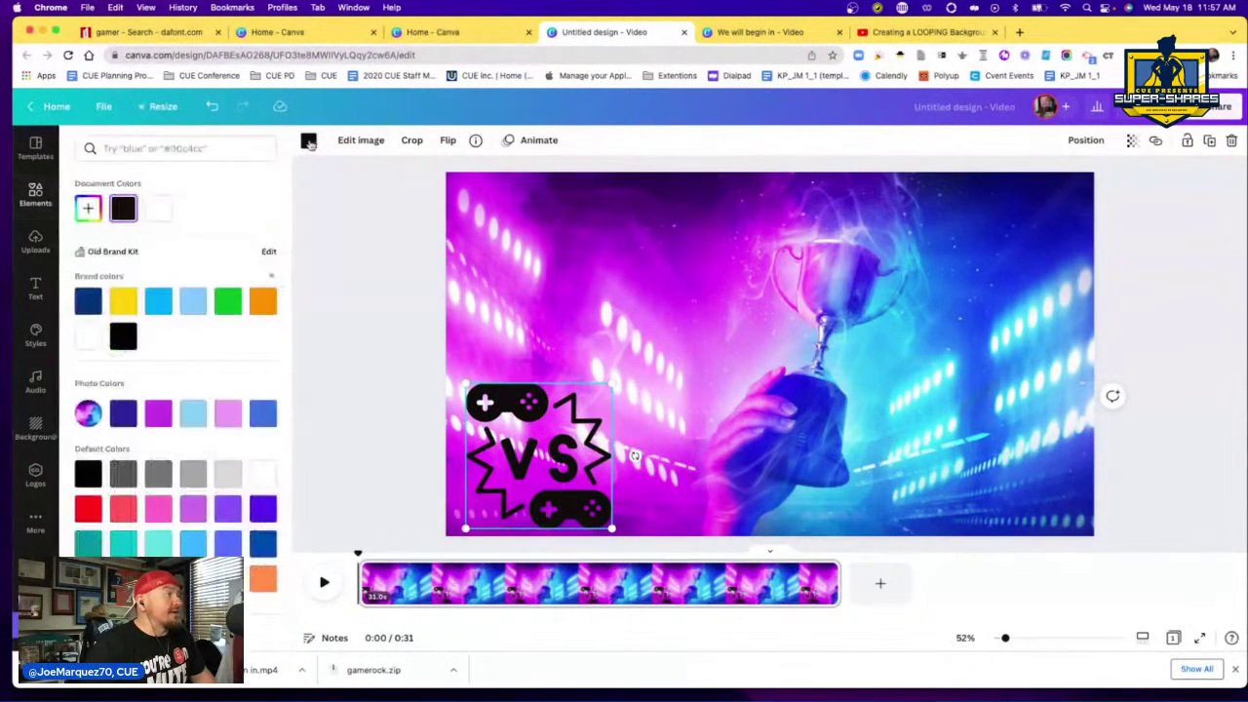
click(158, 208)
key(Escape)
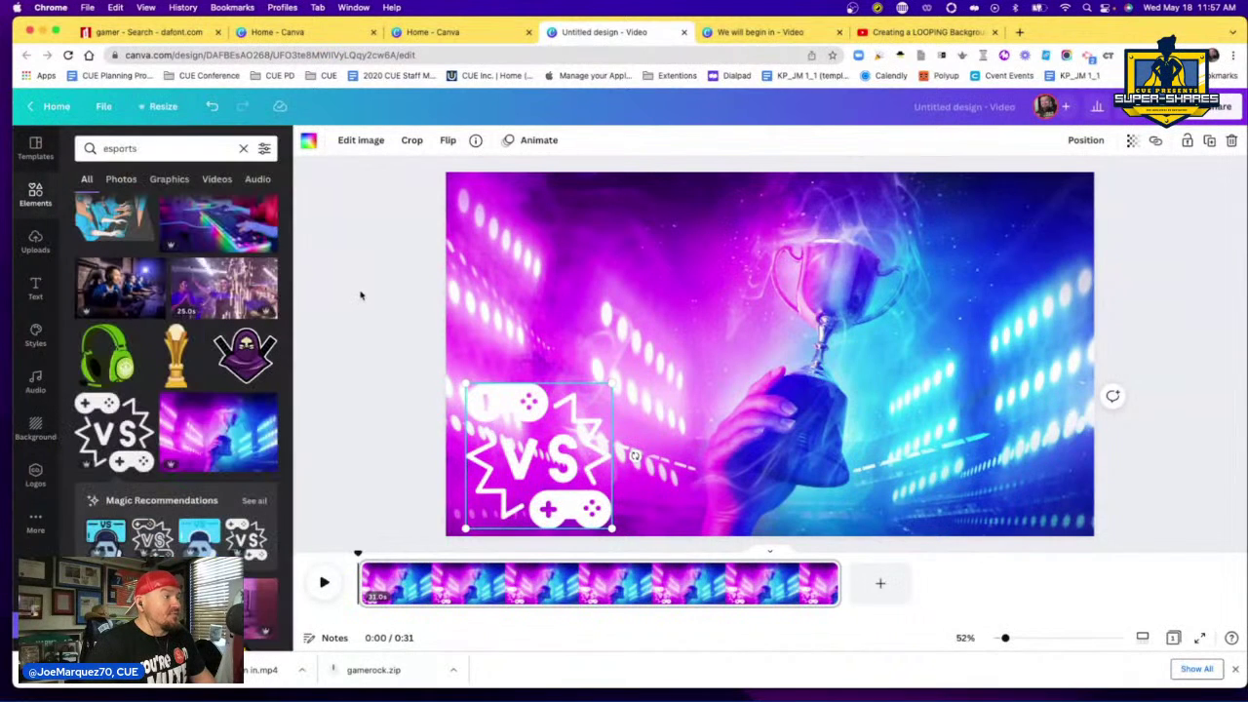
- Shrink the white VS graphic and fit it into the page's lower-left corner
mouse_move(546, 454)
mouse_down()
mouse_move(533, 393)
mouse_move(534, 458)
mouse_up()
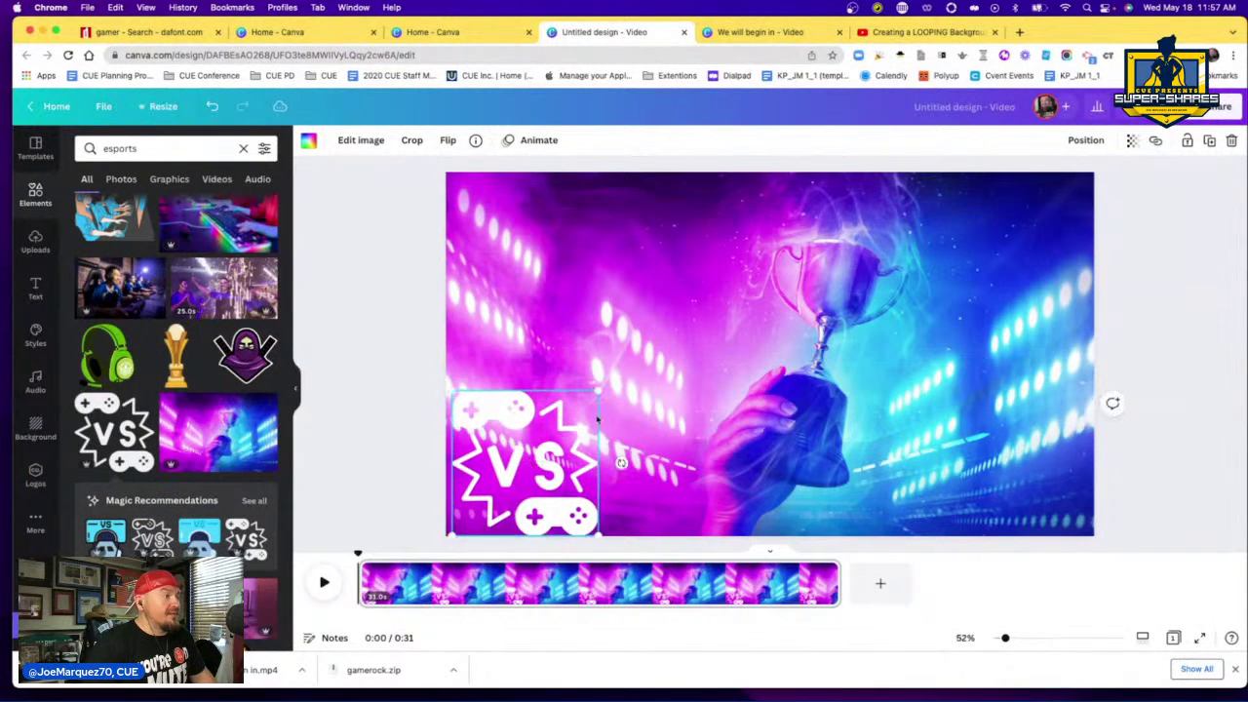
drag(598, 391, 539, 450)
click(416, 404)
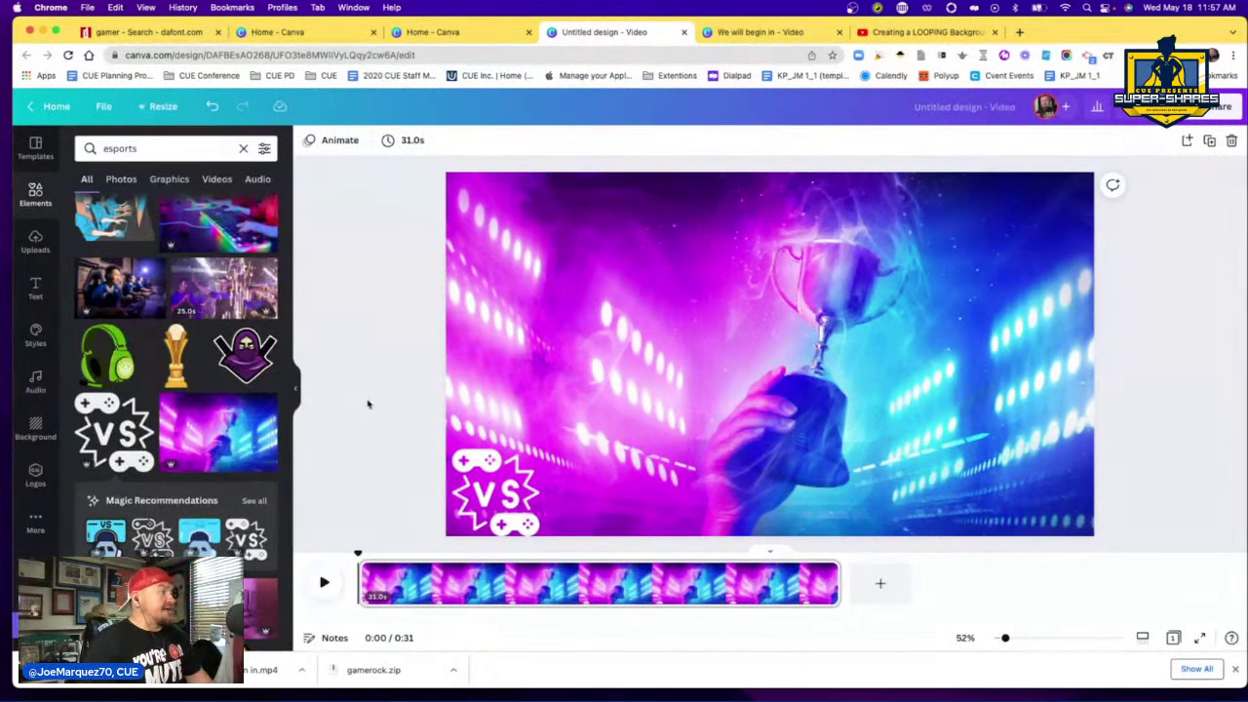
- Search the elements for "chevron" and add the animated cream-and-black downward chevrons to the page
click(159, 150)
text(chevron)
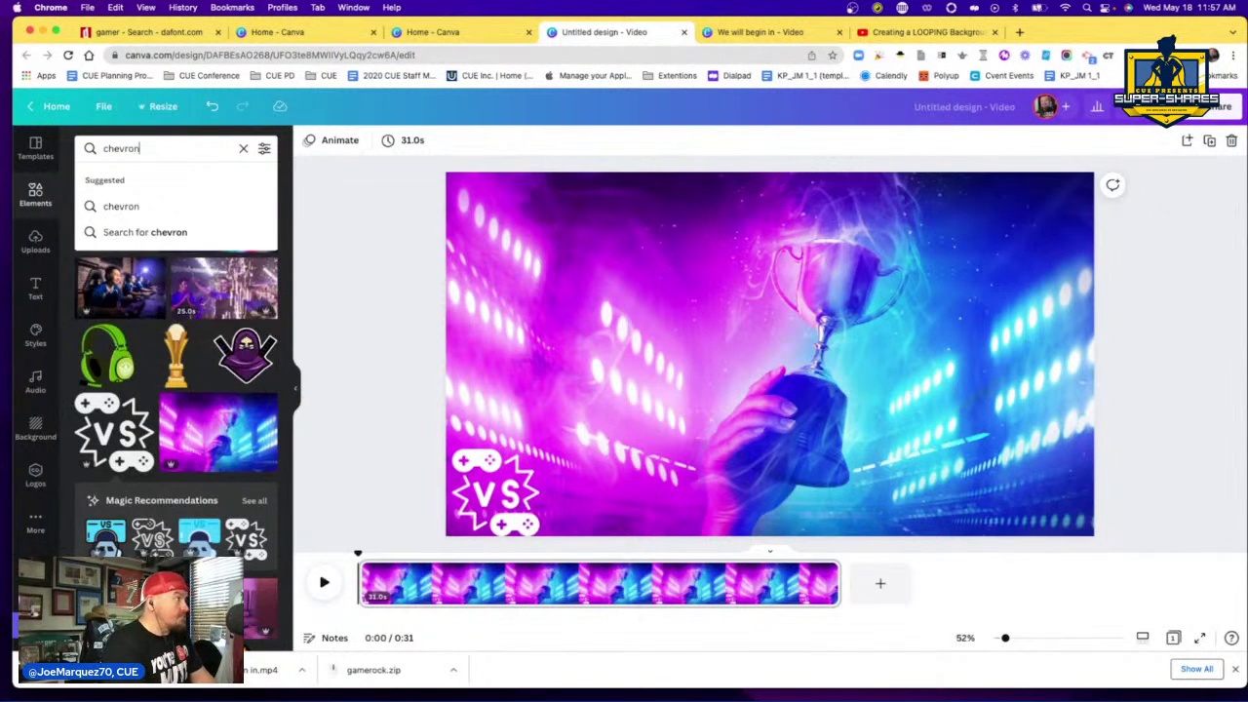
key(Return)
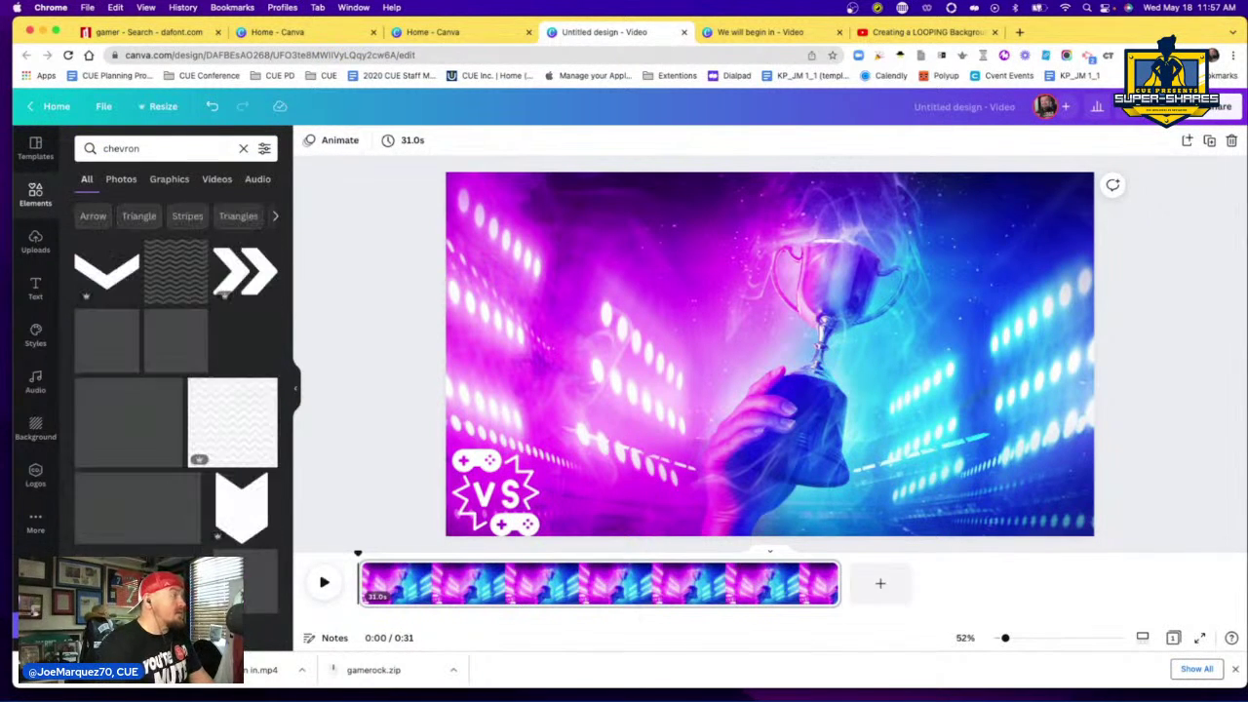
scroll(205, 366, down, 2)
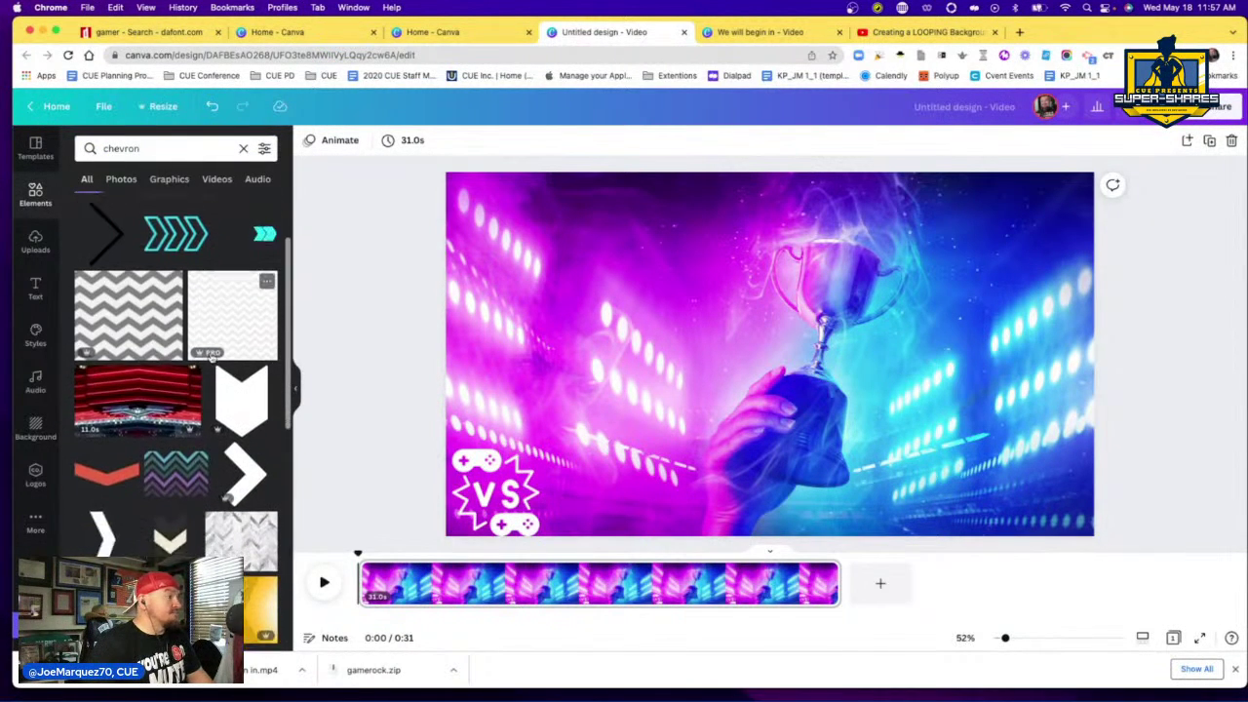
click(173, 536)
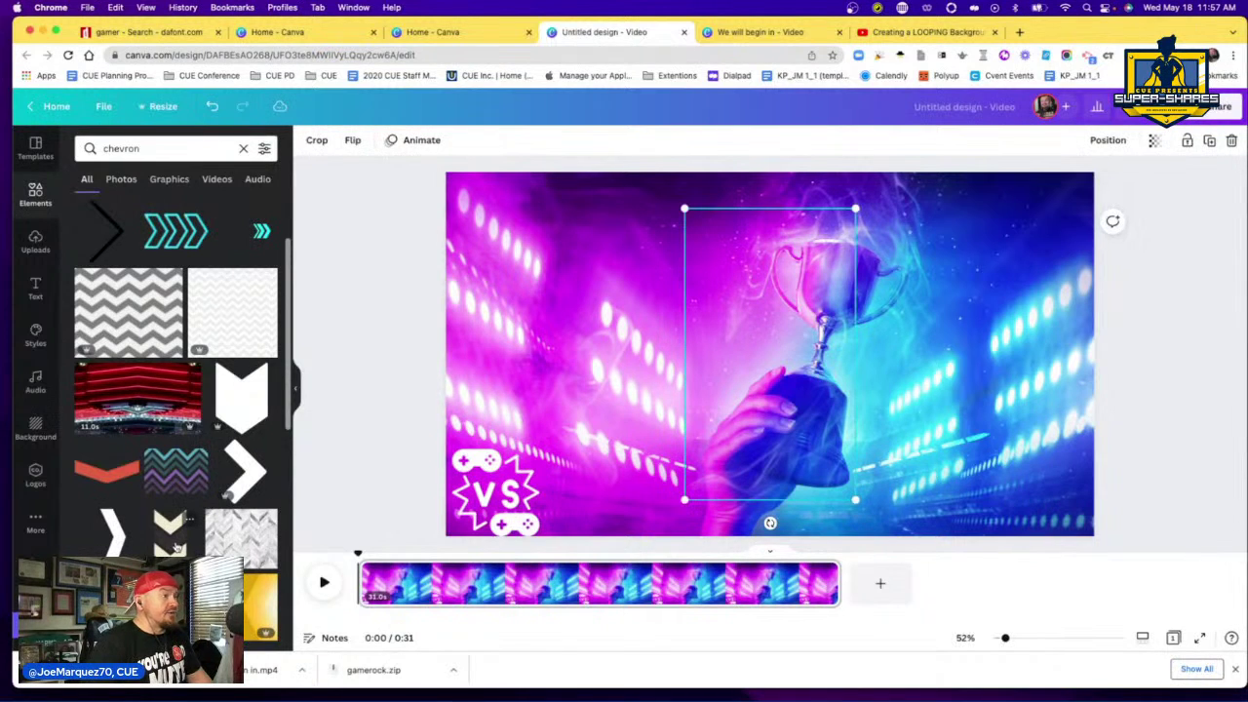
- Shrink the animated chevrons and place them along the page's left side, above the VS graphic
drag(765, 295, 598, 278)
drag(689, 189, 627, 284)
drag(587, 385, 525, 332)
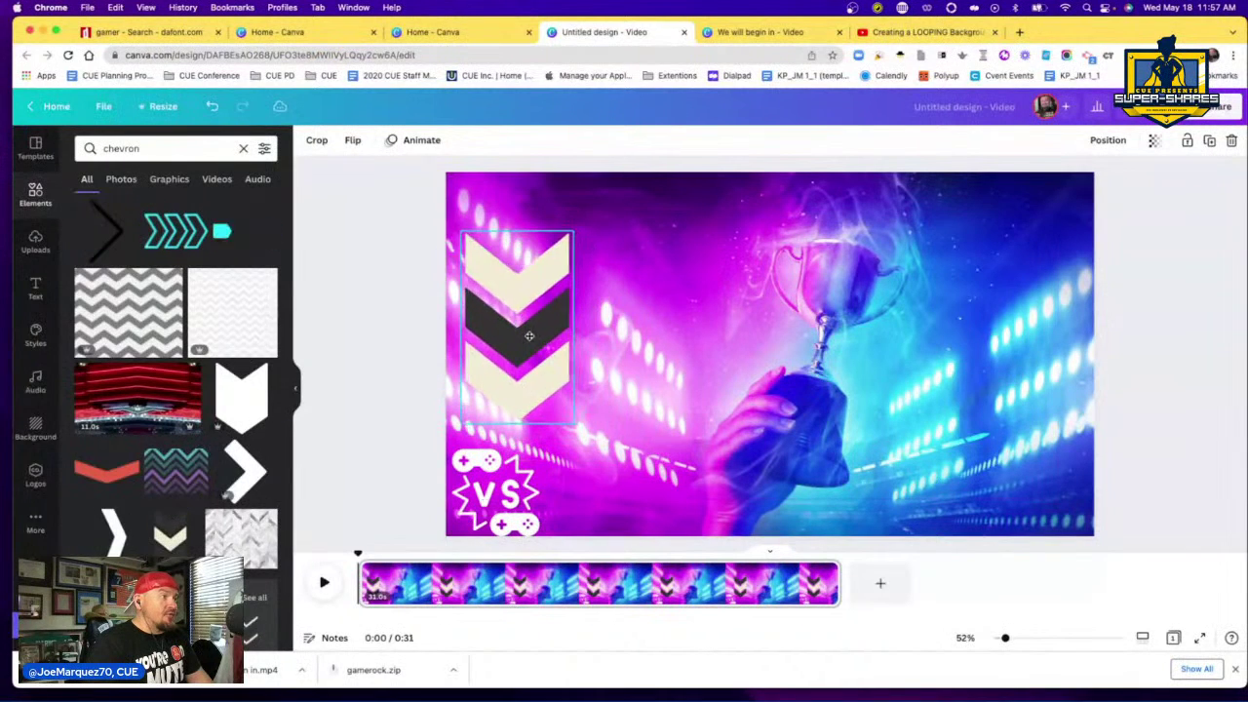
- Find the animated dotted chevron further down the chevron results and add it to the page
scroll(195, 459, down, 3)
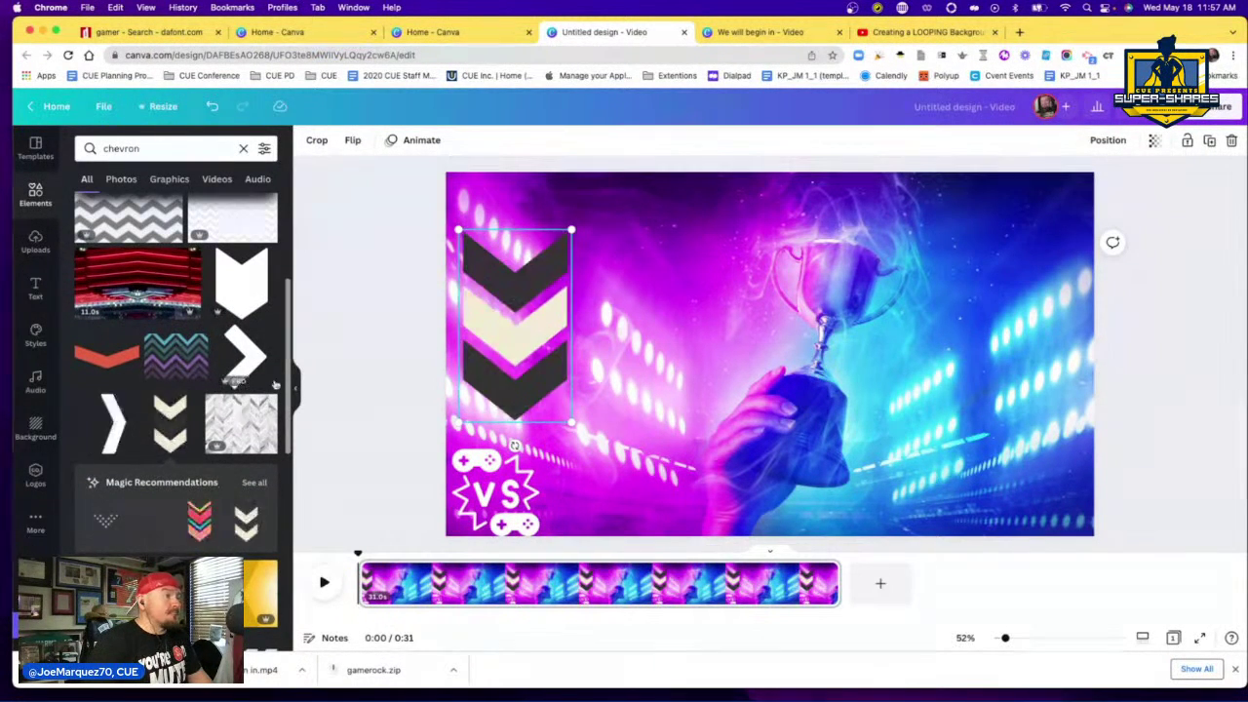
click(390, 357)
scroll(173, 373, down, 4)
scroll(173, 374, down, 6)
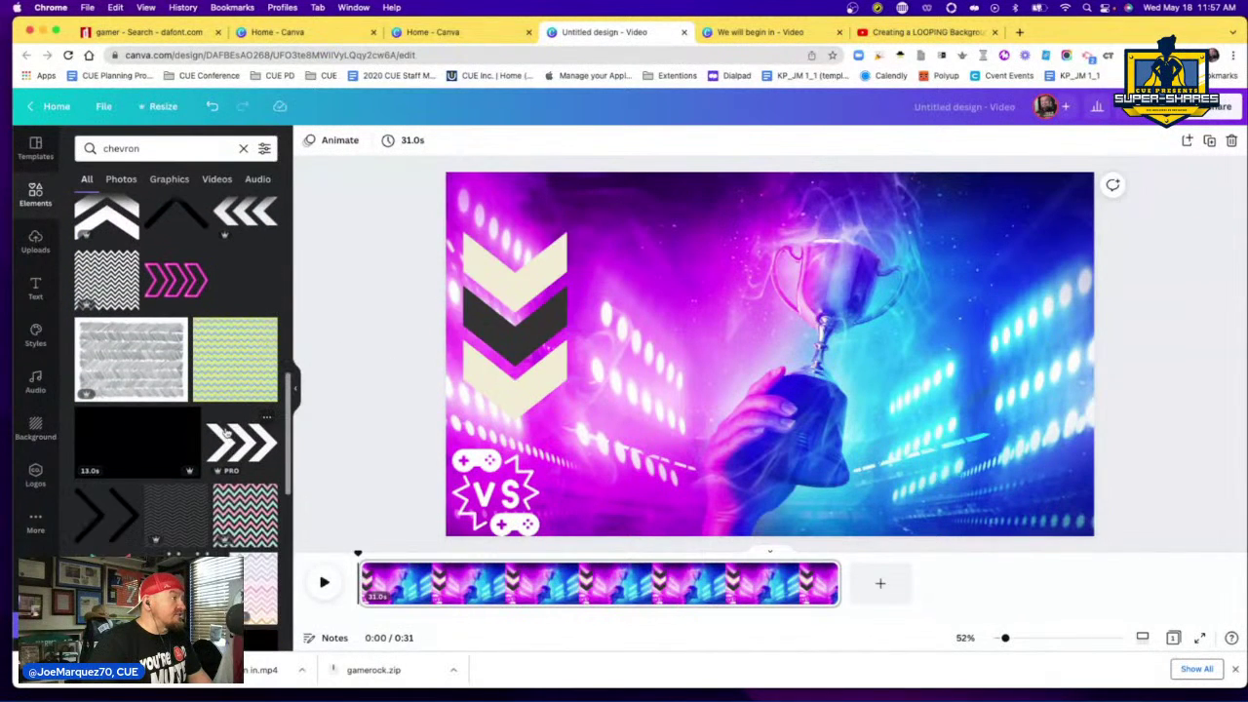
scroll(224, 429, down, 5)
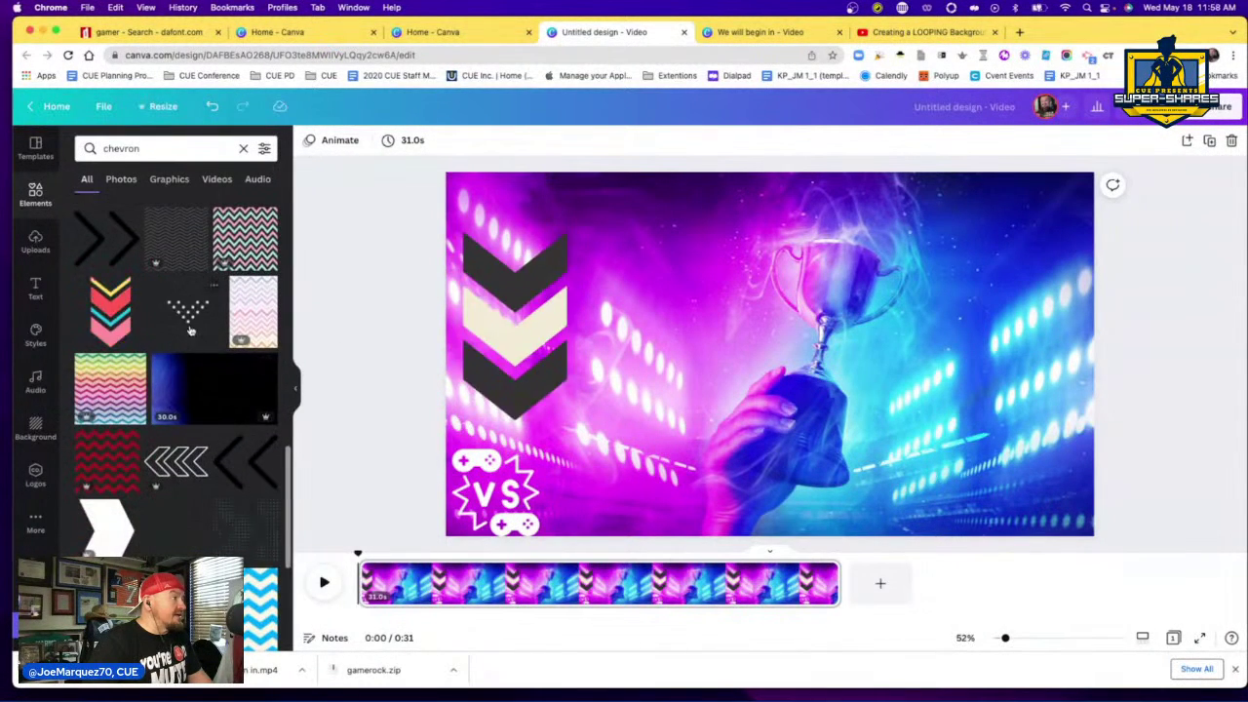
click(191, 325)
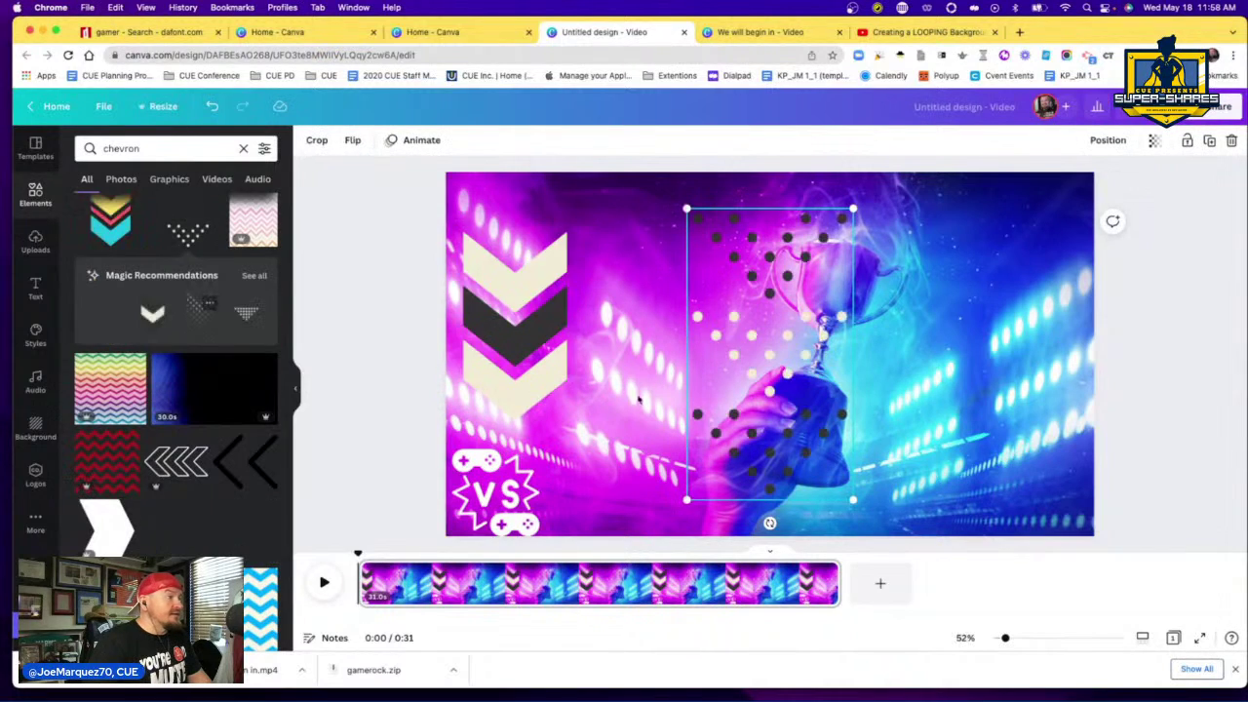
- Rotate the dotted chevrons 90° clockwise to point left, shrink them and place them in the page's lower-right corner
drag(769, 523, 649, 355)
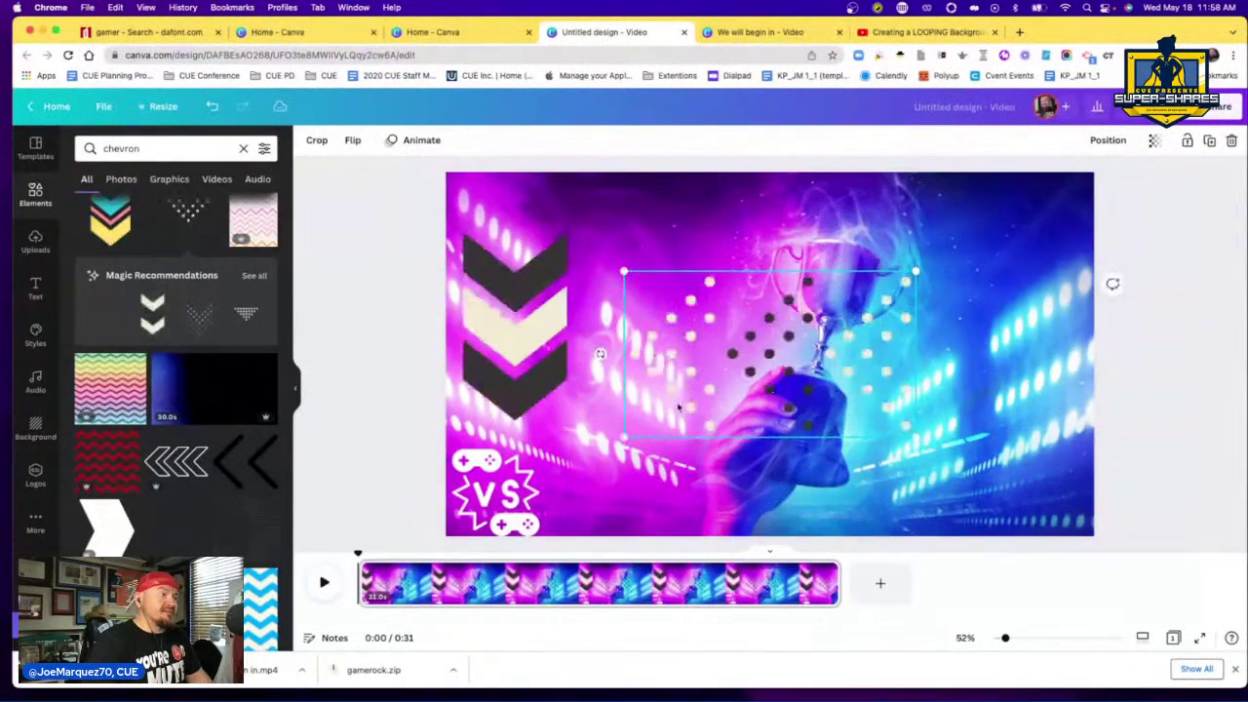
drag(917, 266, 829, 327)
drag(722, 378, 985, 475)
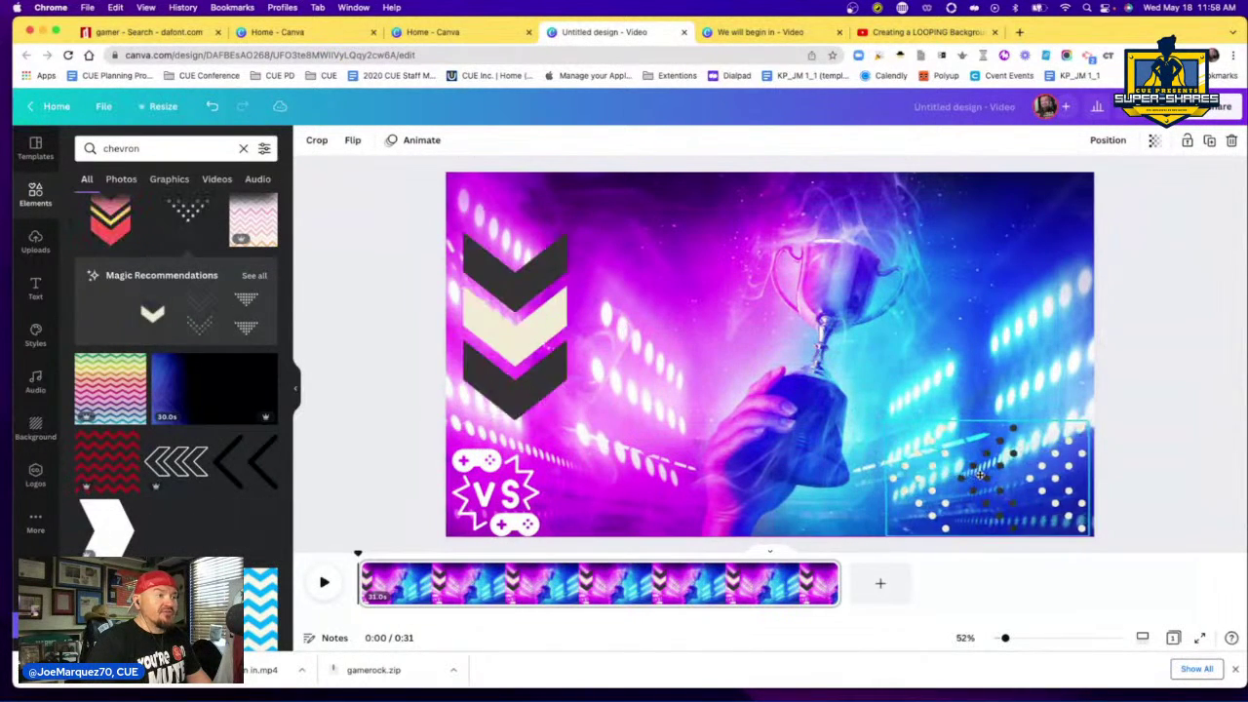
click(1178, 438)
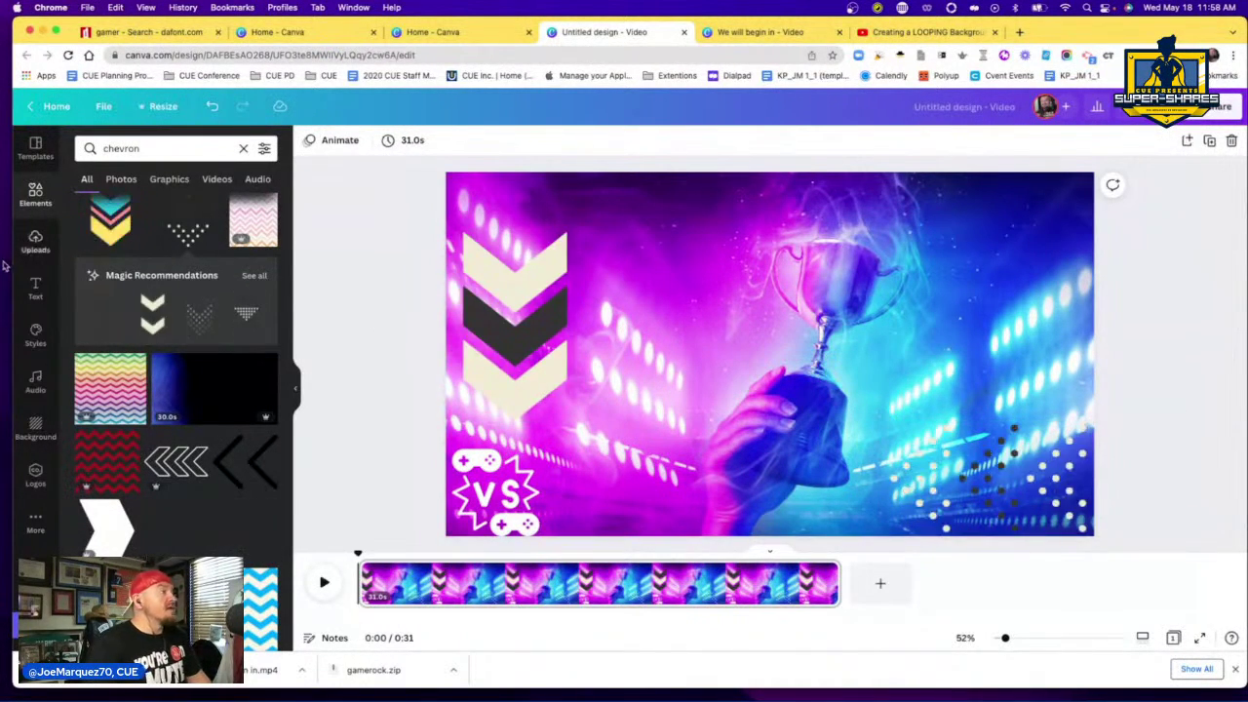
- Start a media upload and look through the Movies folder for the exported countdown GIF
click(36, 242)
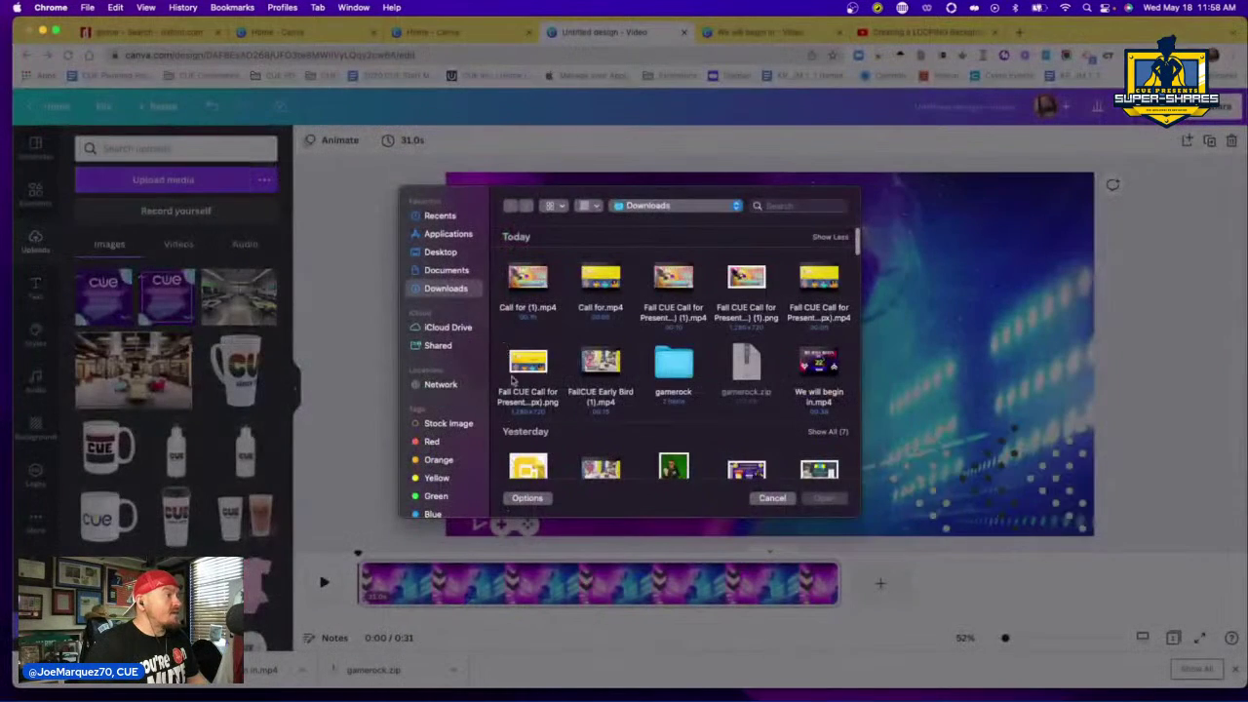
scroll(462, 424, down, 3)
click(438, 502)
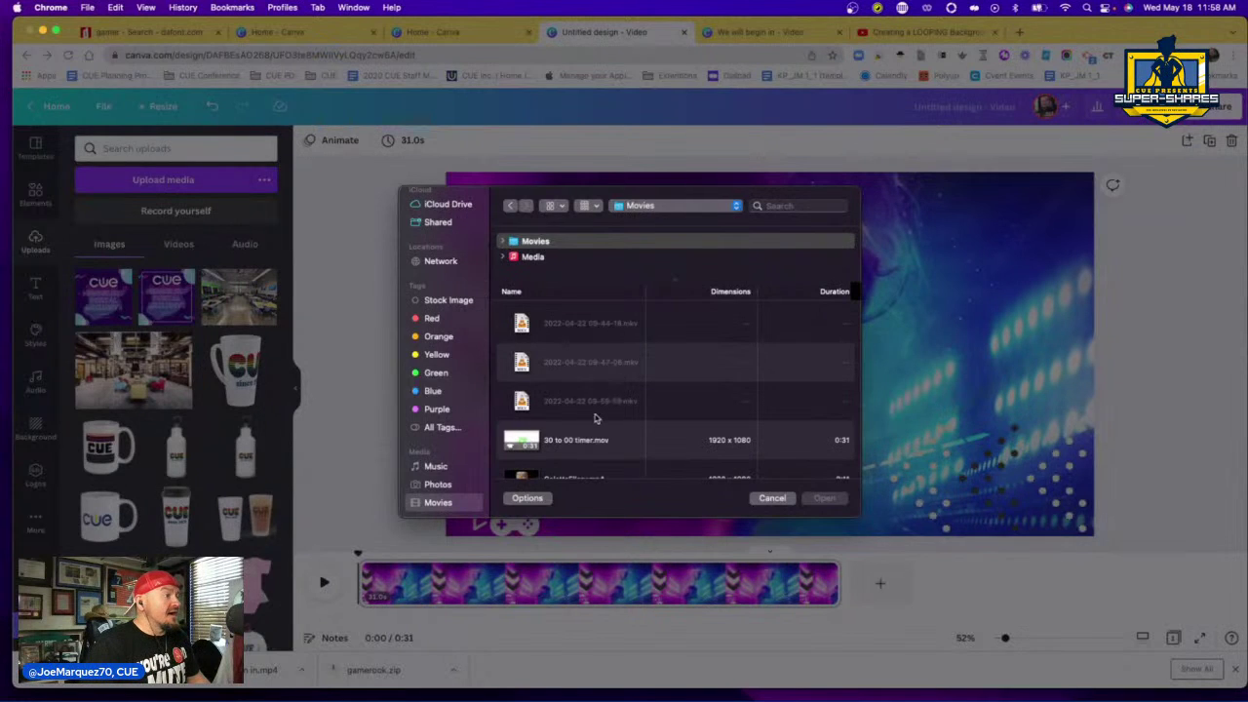
scroll(595, 417, down, 5)
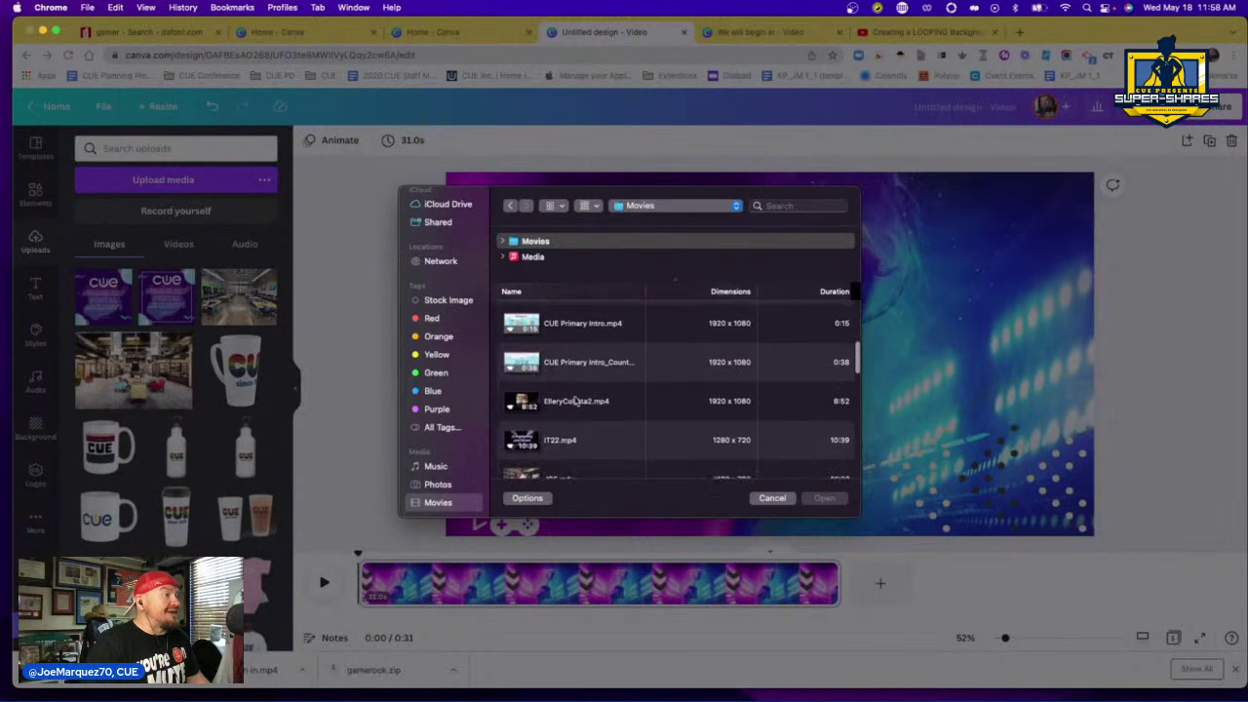
scroll(590, 376, down, 5)
scroll(590, 373, down, 5)
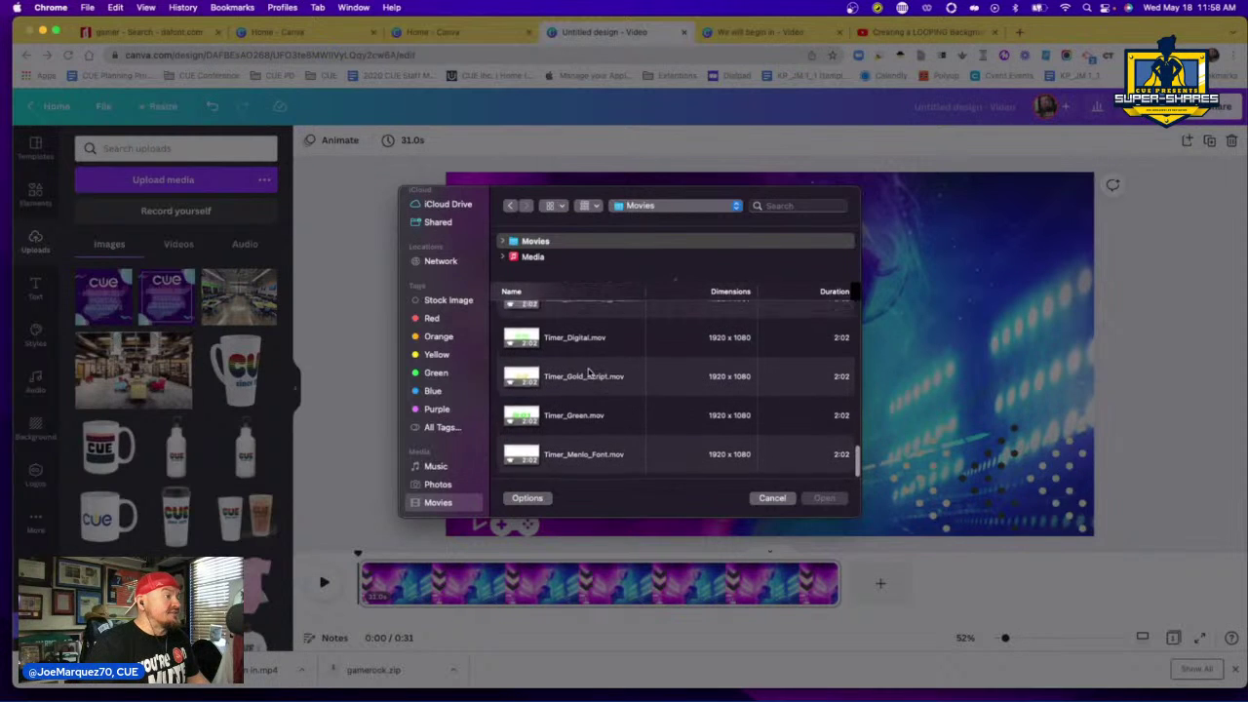
scroll(589, 373, up, 15)
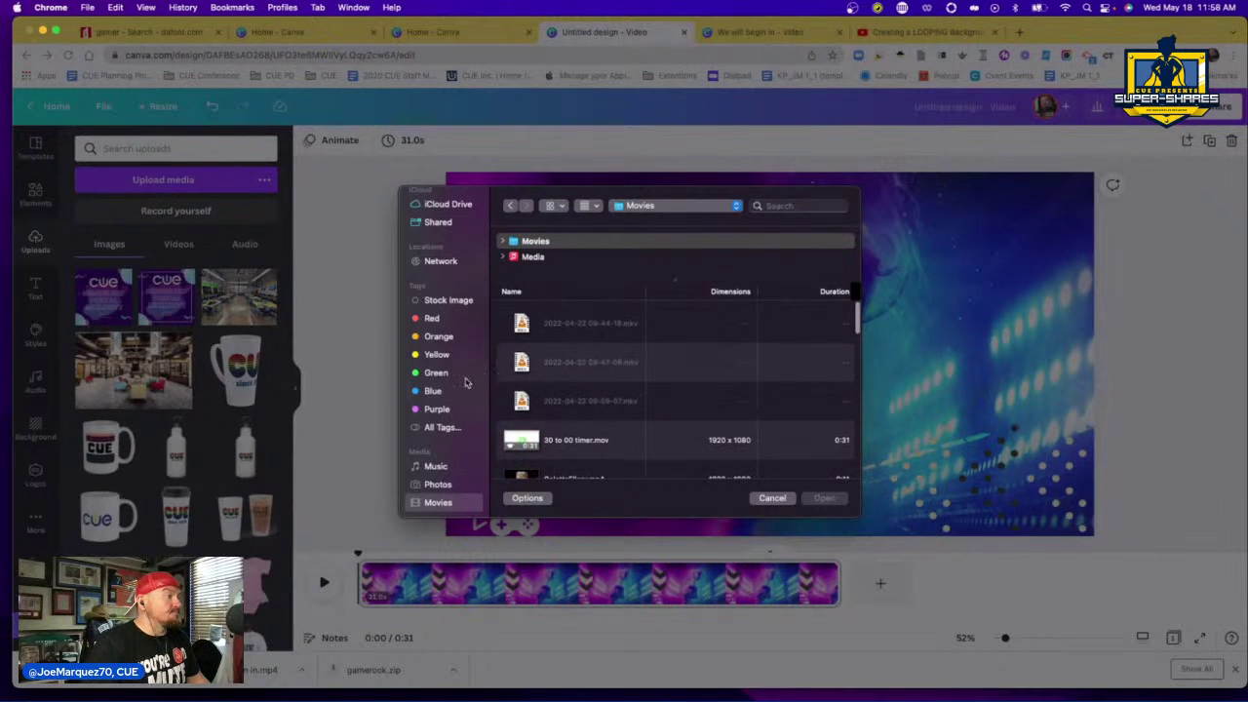
- Switch the upload dialog to the recent files and select "30 to 00 countdown"
scroll(465, 382, up, 5)
click(440, 216)
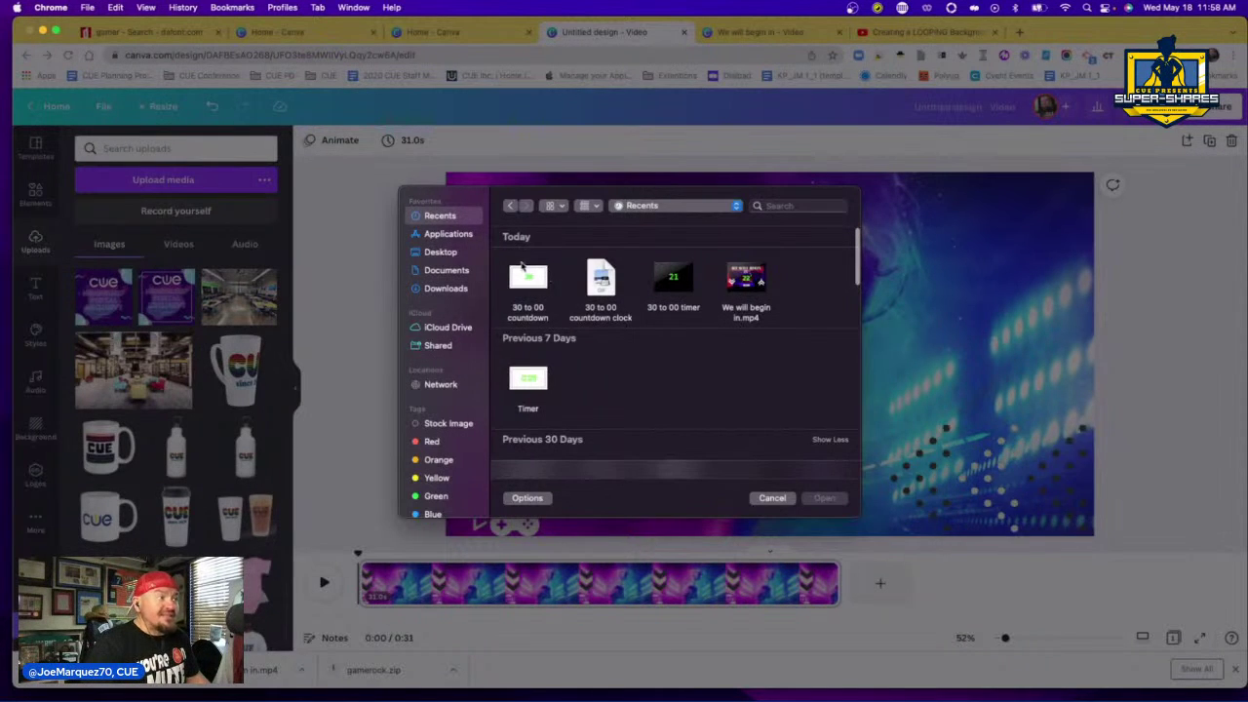
click(543, 282)
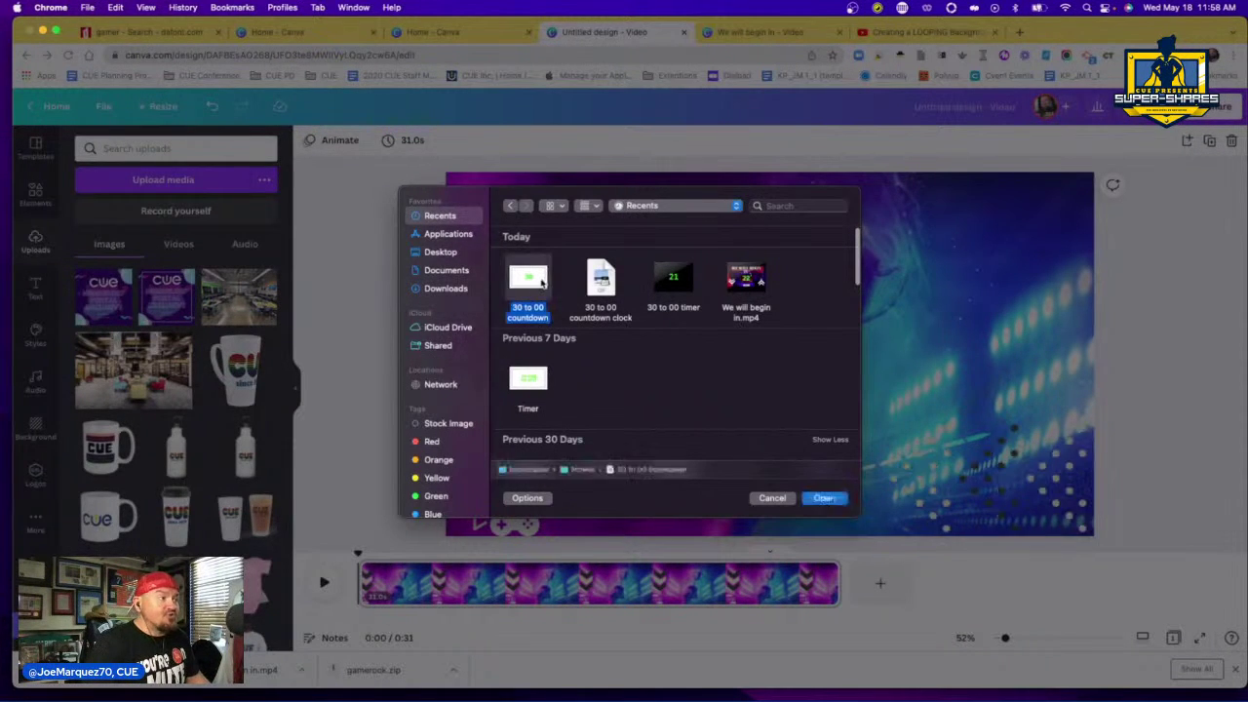
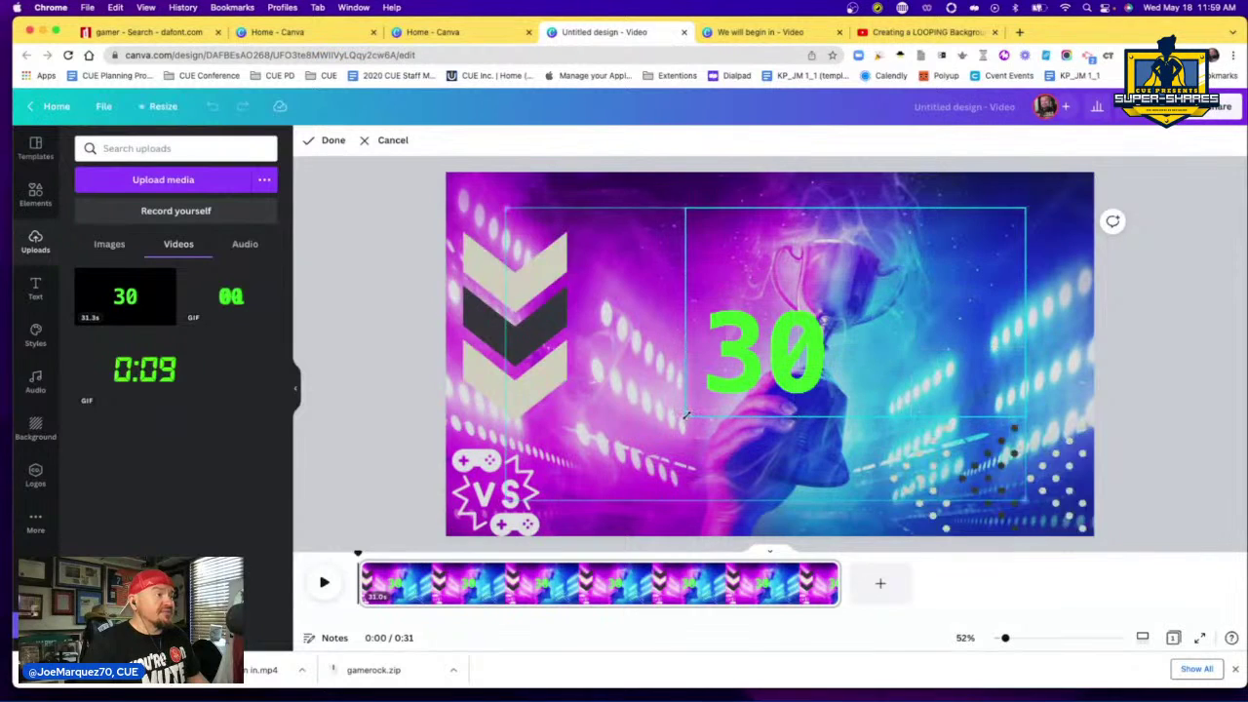
- Crop the countdown GIF on the page closely around its green digits and apply the crop
drag(1023, 210, 839, 291)
click(1185, 372)
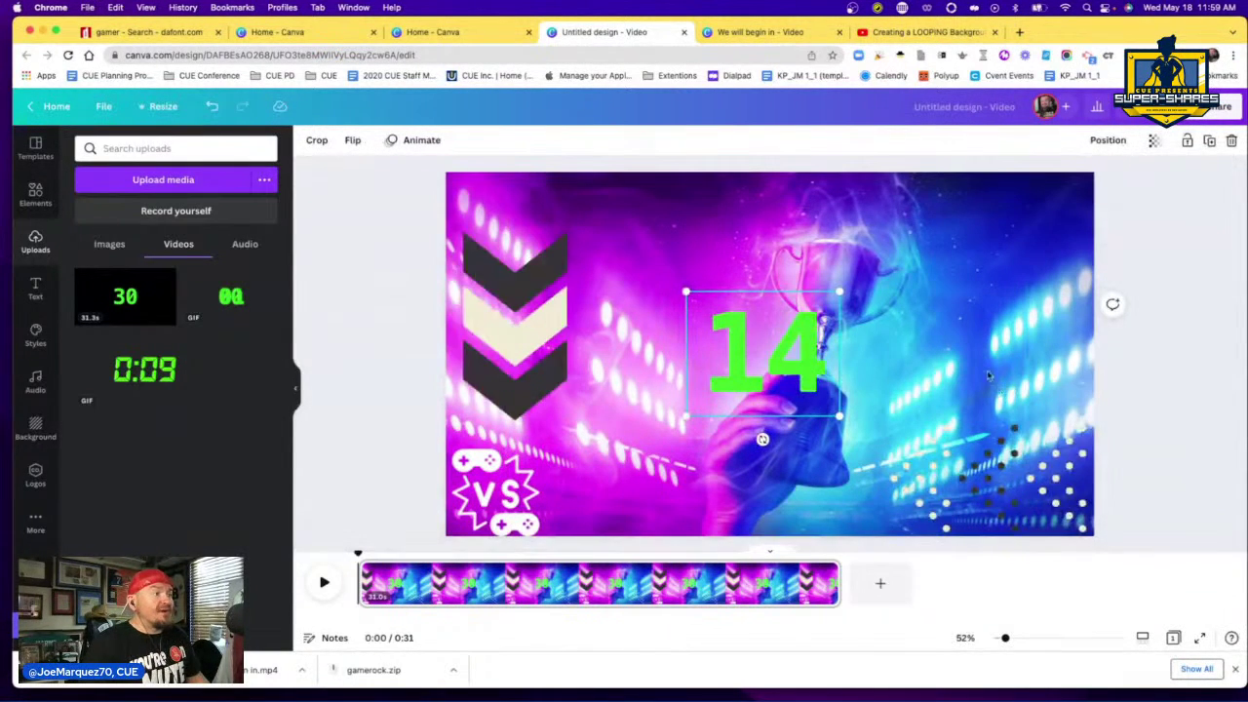
- Scale the countdown GIF to a moderate size and centre it on the page over the trophy background
drag(762, 365, 712, 361)
drag(790, 410, 966, 521)
drag(858, 442, 826, 378)
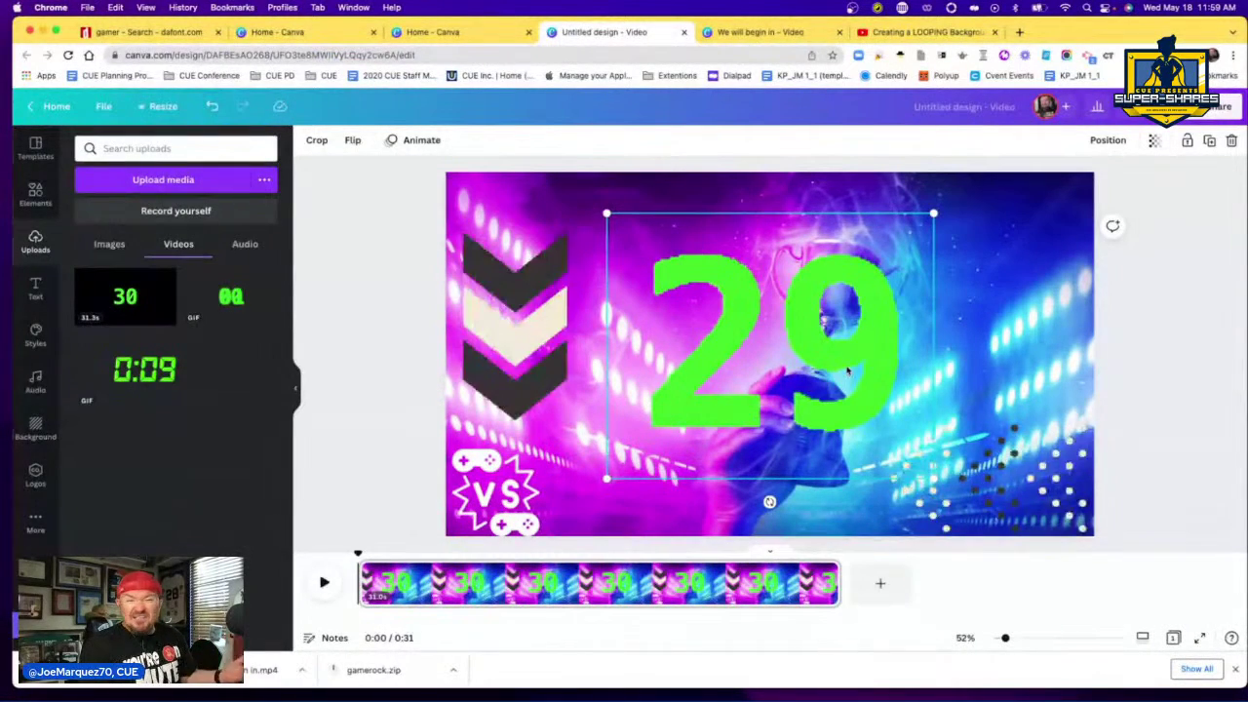
drag(933, 213, 733, 375)
drag(689, 425, 782, 352)
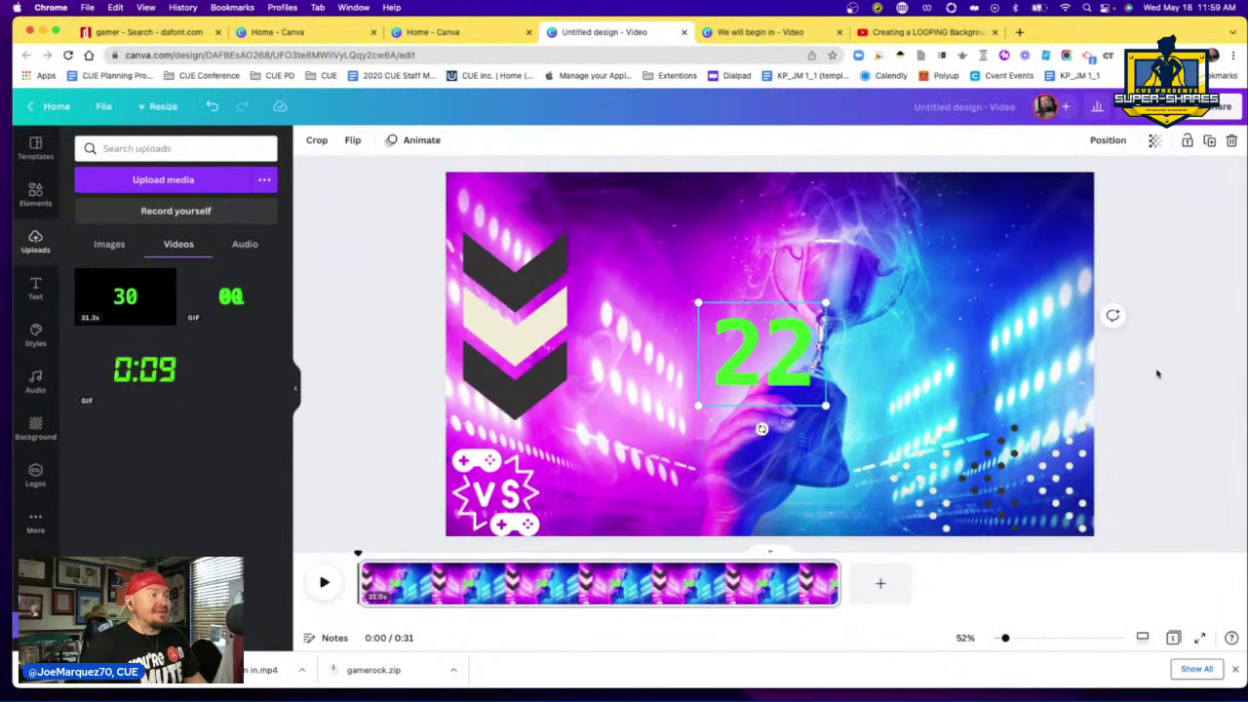
click(1158, 374)
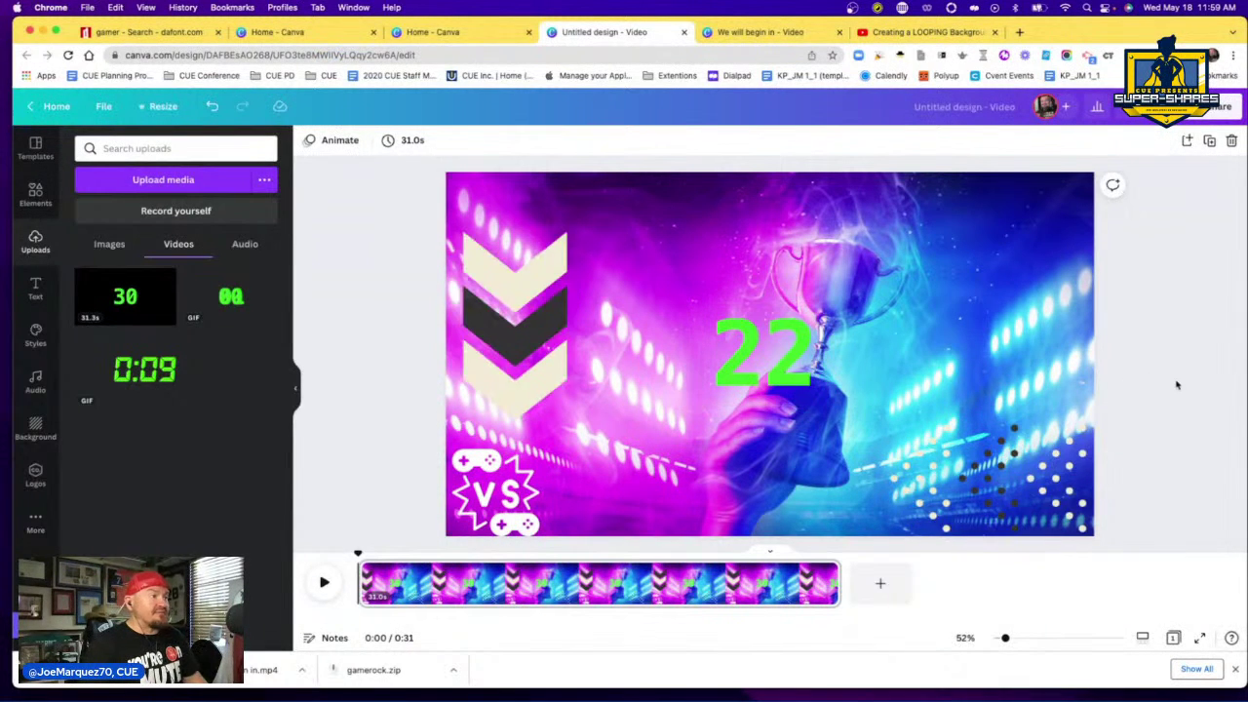
- Add the "Game Over" font combination to the page and place it above the countdown
click(35, 287)
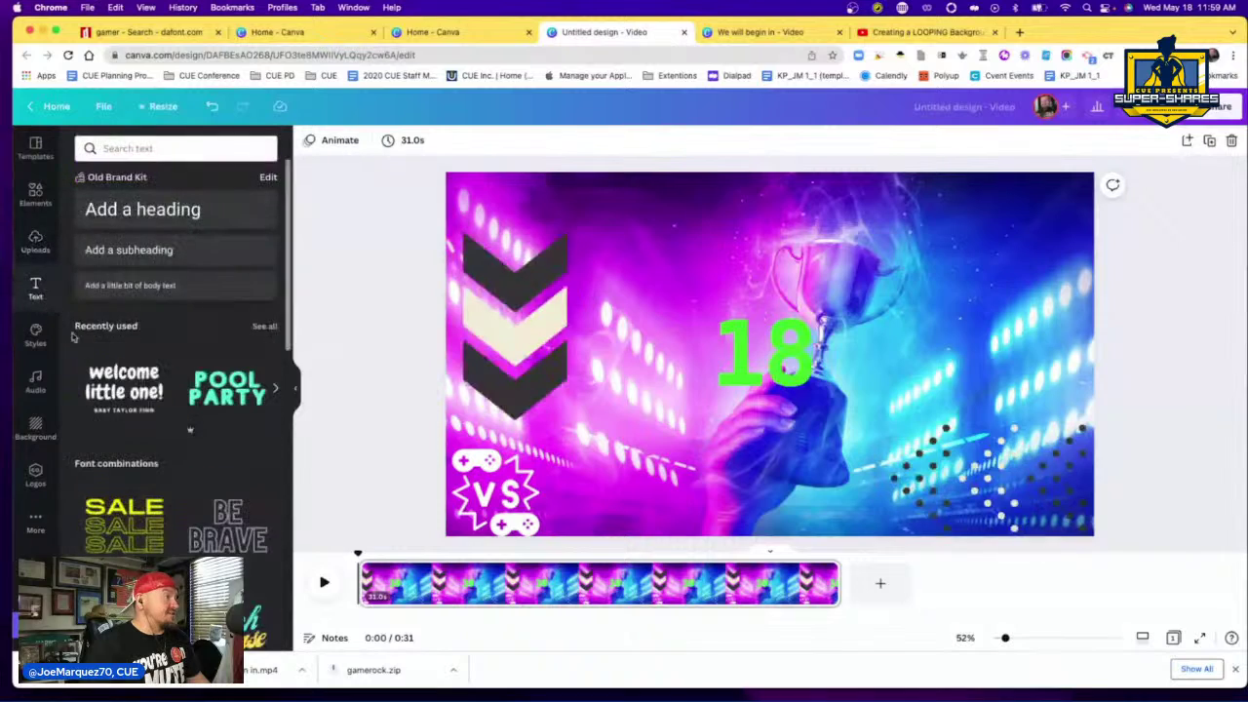
scroll(178, 417, down, 5)
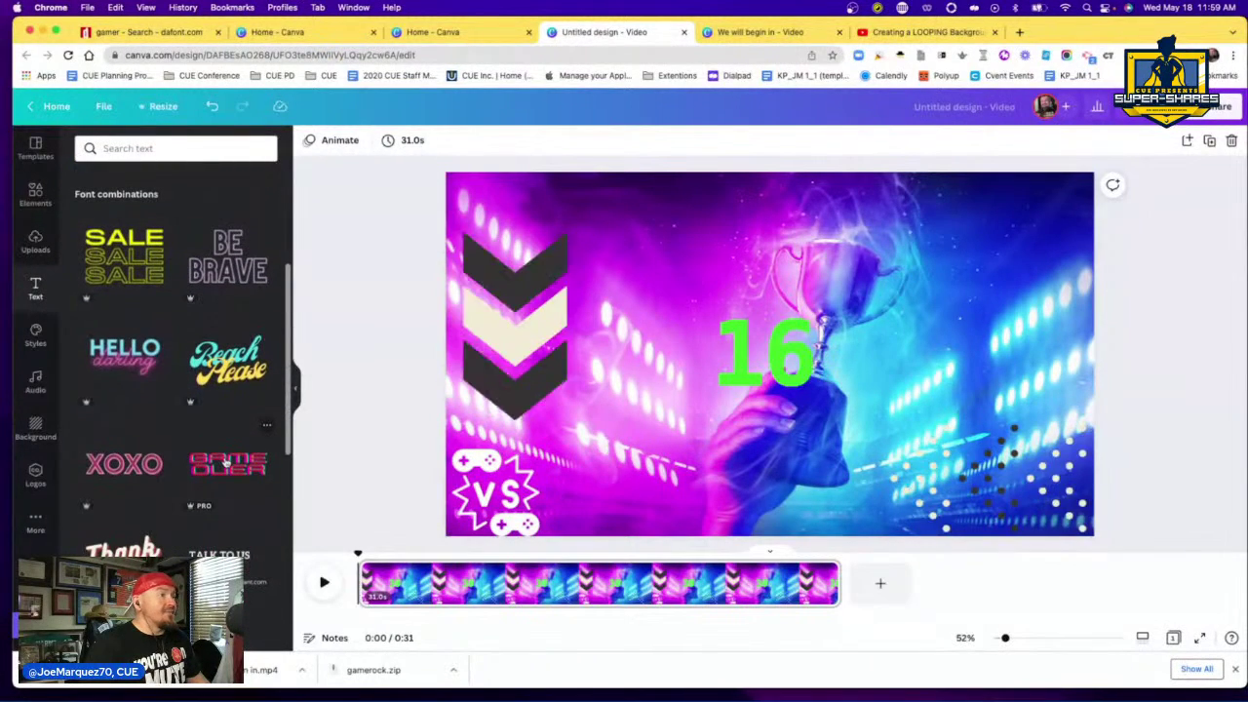
click(227, 464)
drag(748, 383, 755, 263)
- Replace the "GAME OVER" text with "WE WILL BEGIN IN"
click(756, 261)
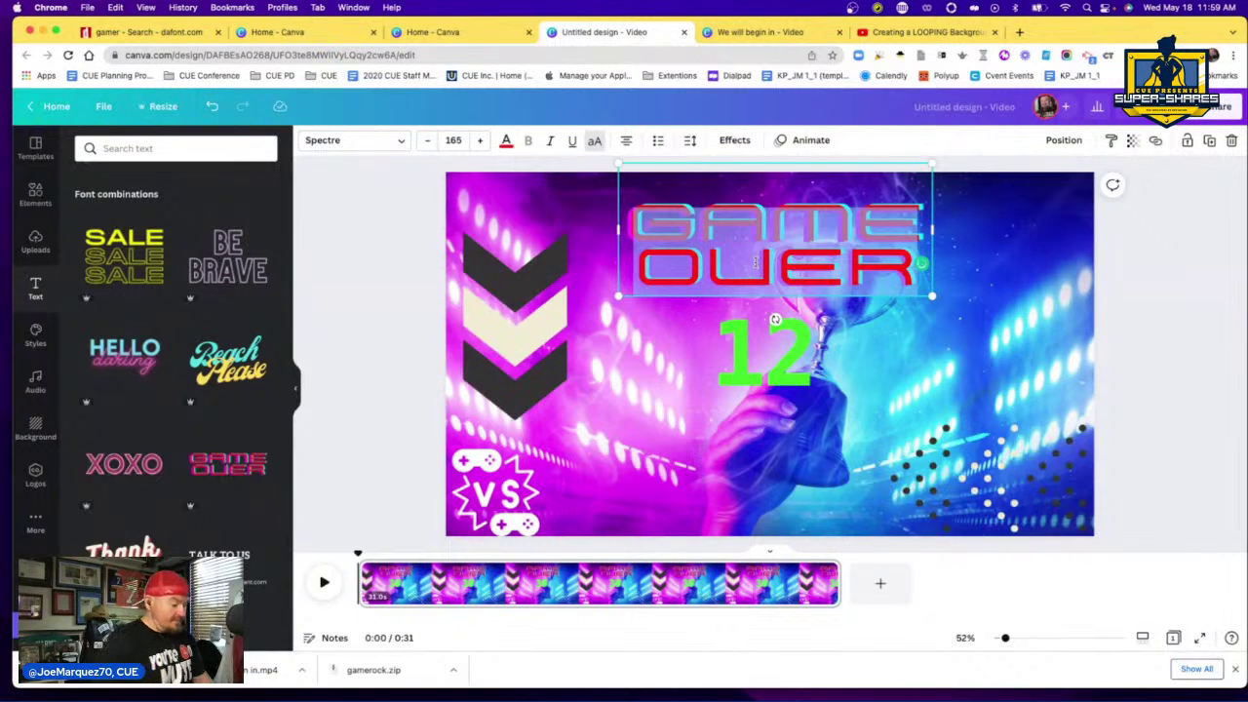
text(W)
key(BackSpace)
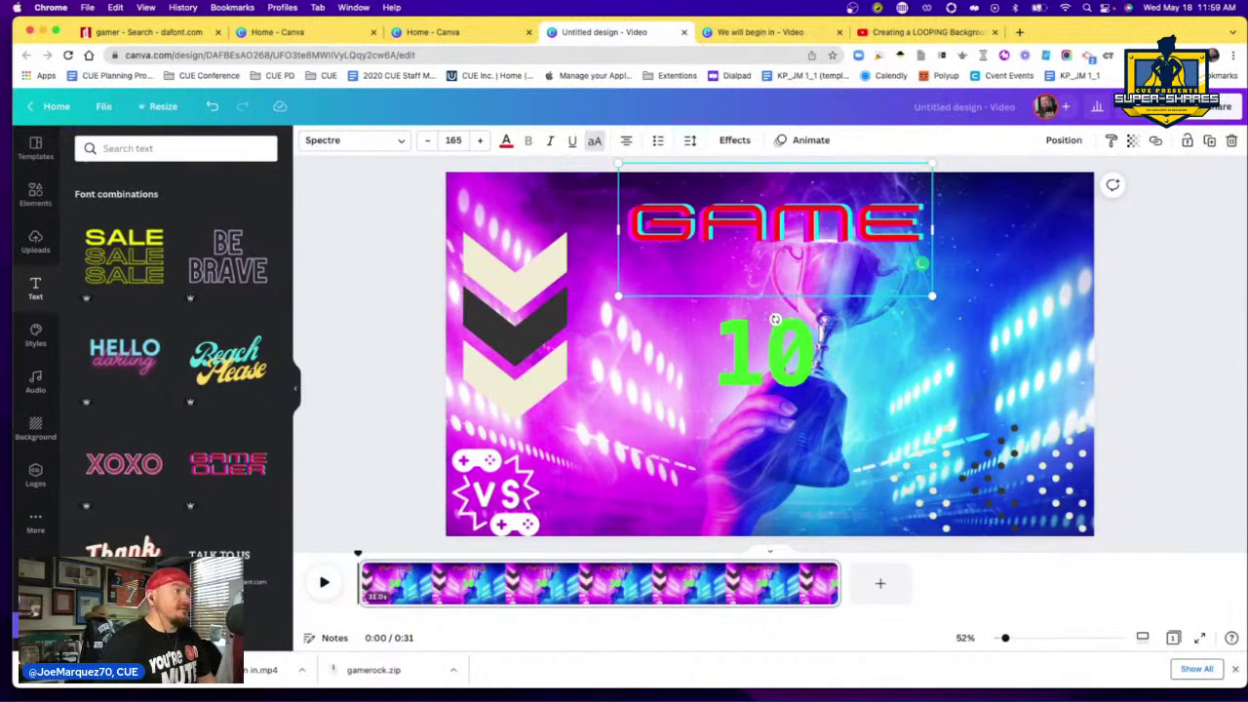
double_click(767, 225)
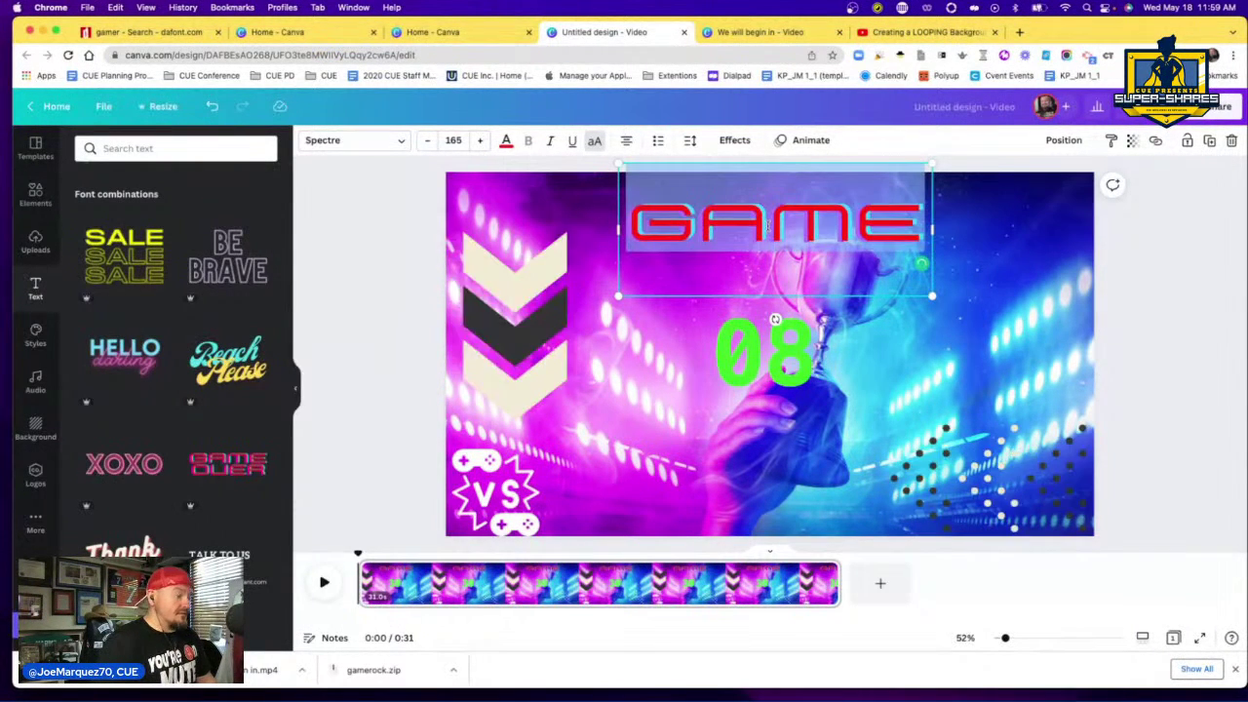
text(WE WI)
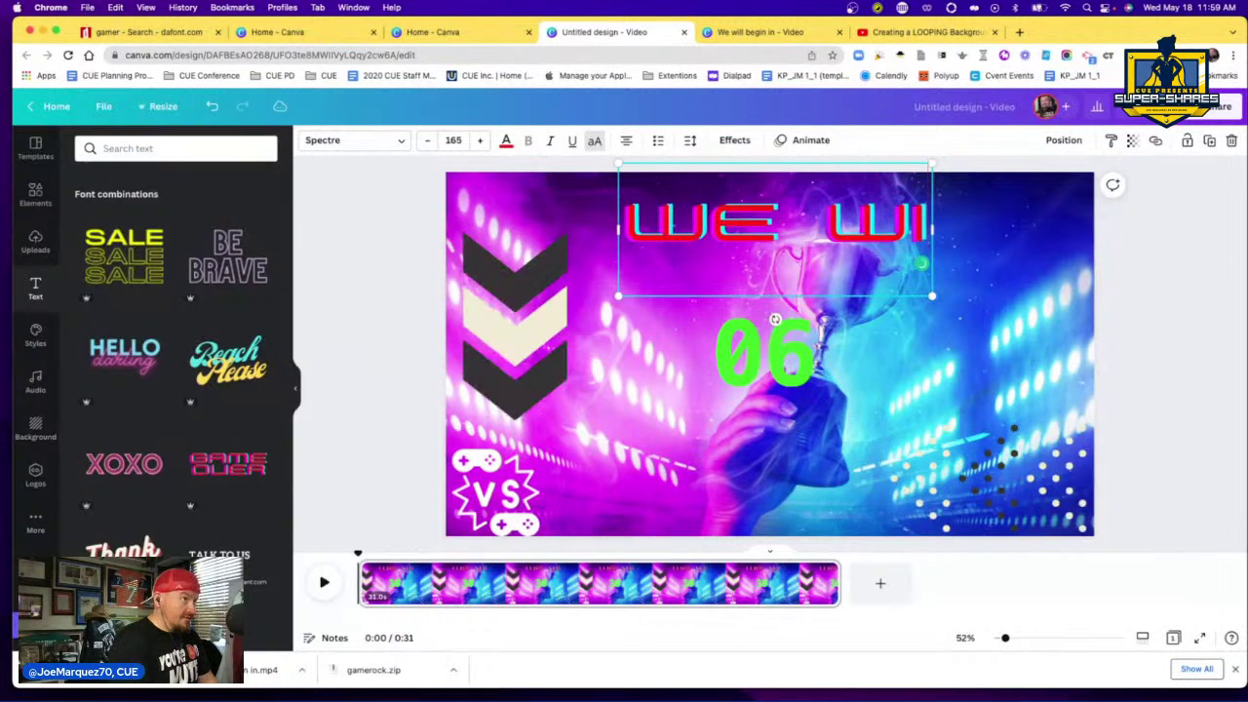
text(LL BE)
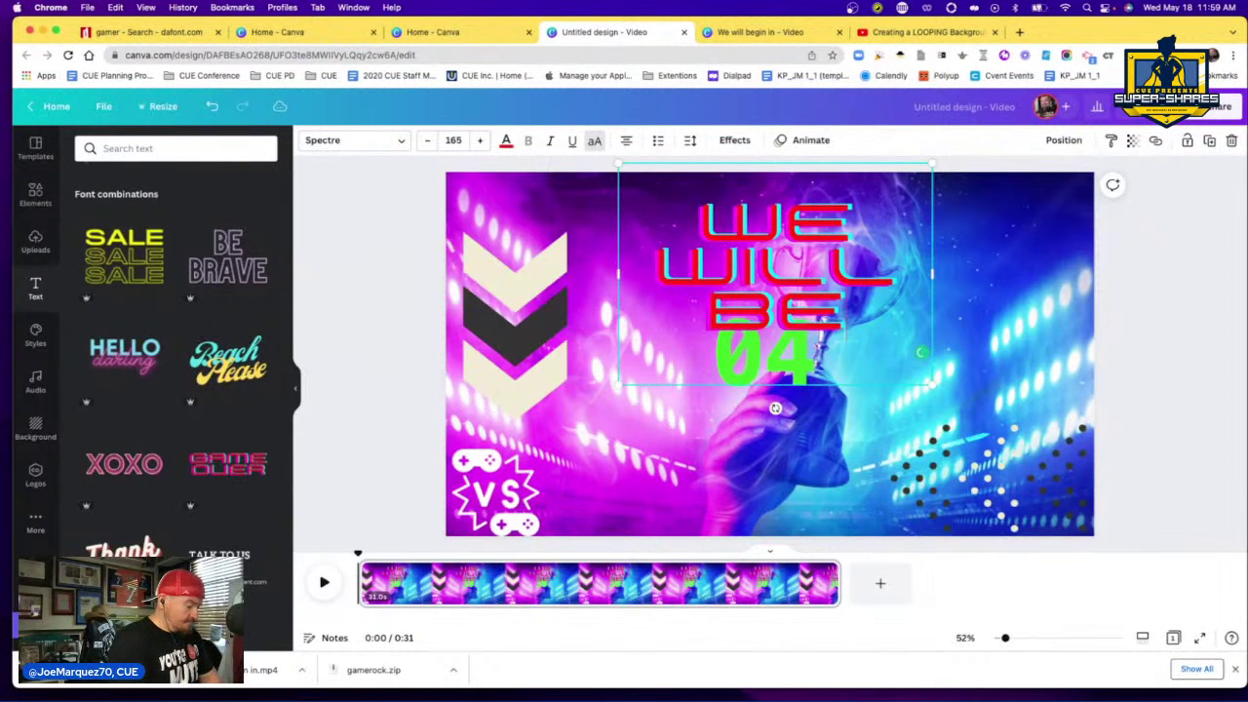
text(GIN IN)
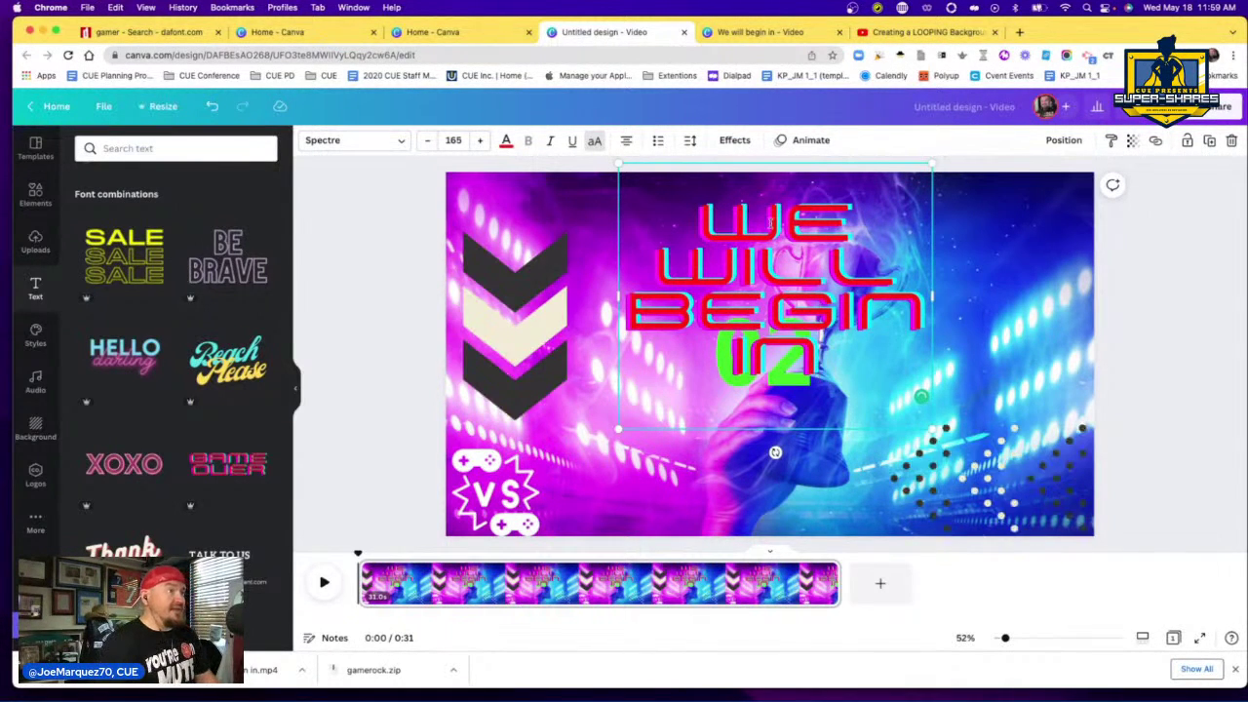
- Widen the heading's text box on both sides and break the text so "IN" sits on its own third line
drag(934, 294, 1063, 295)
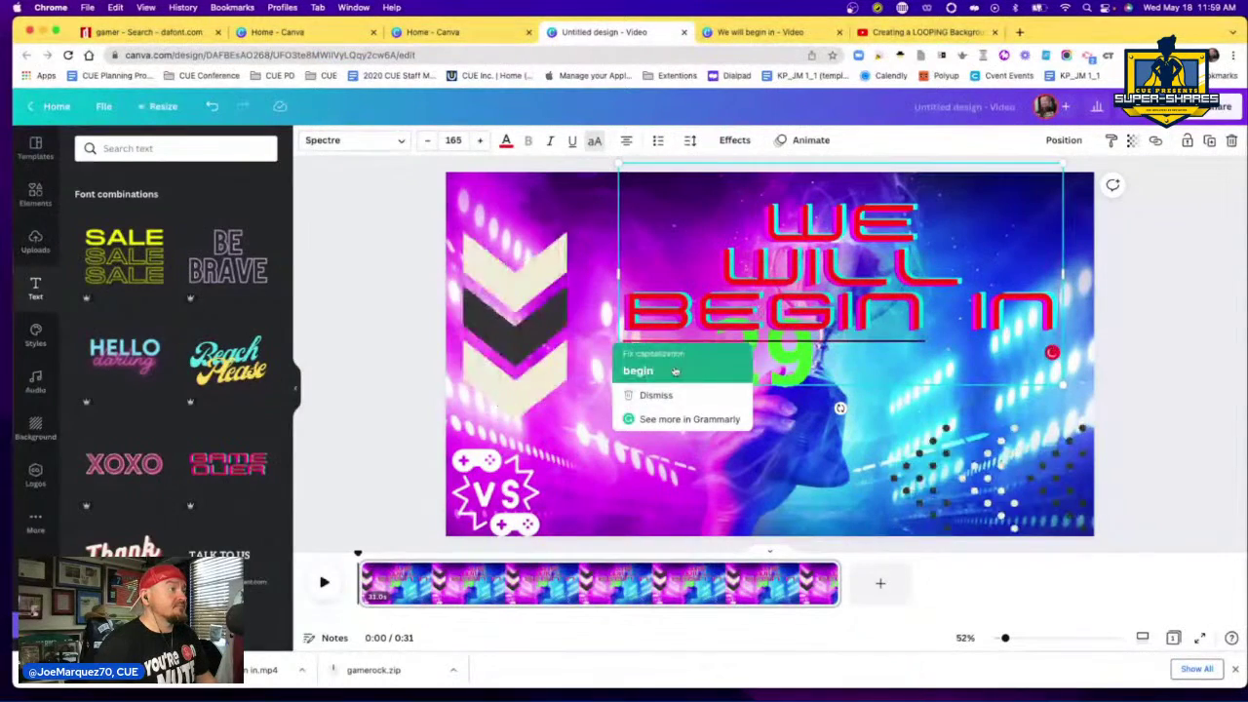
drag(617, 279, 545, 276)
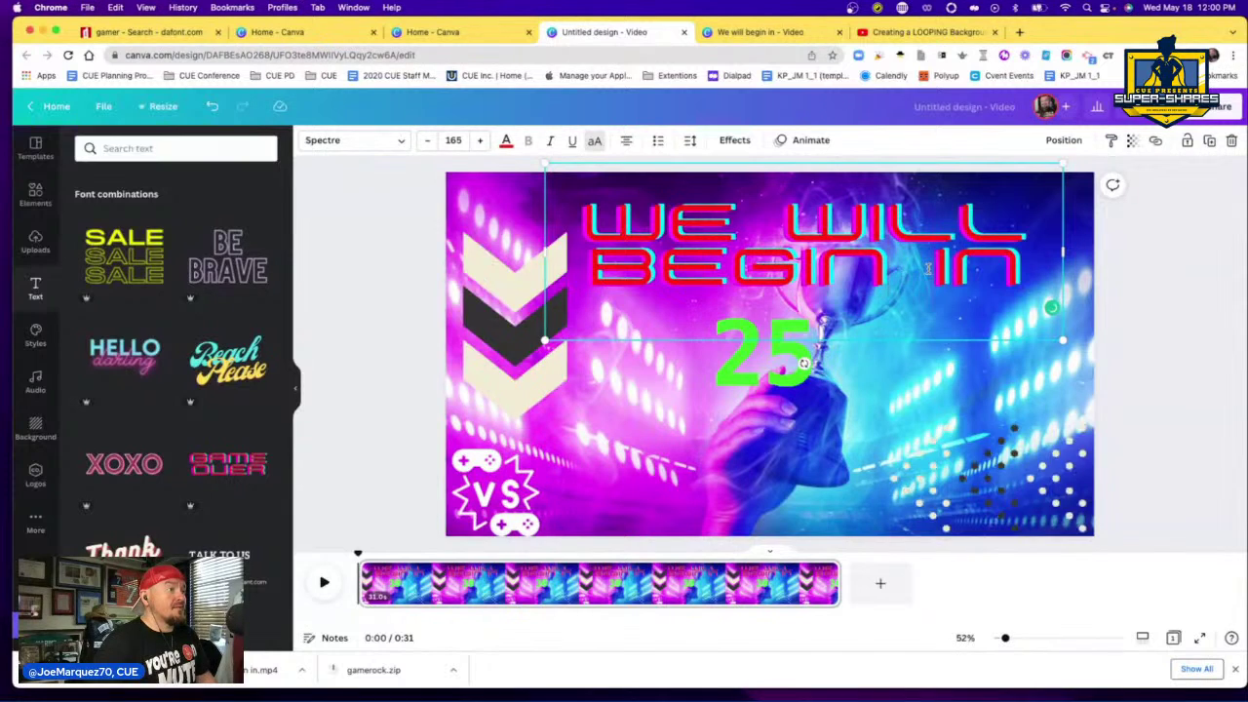
click(928, 270)
key(Return)
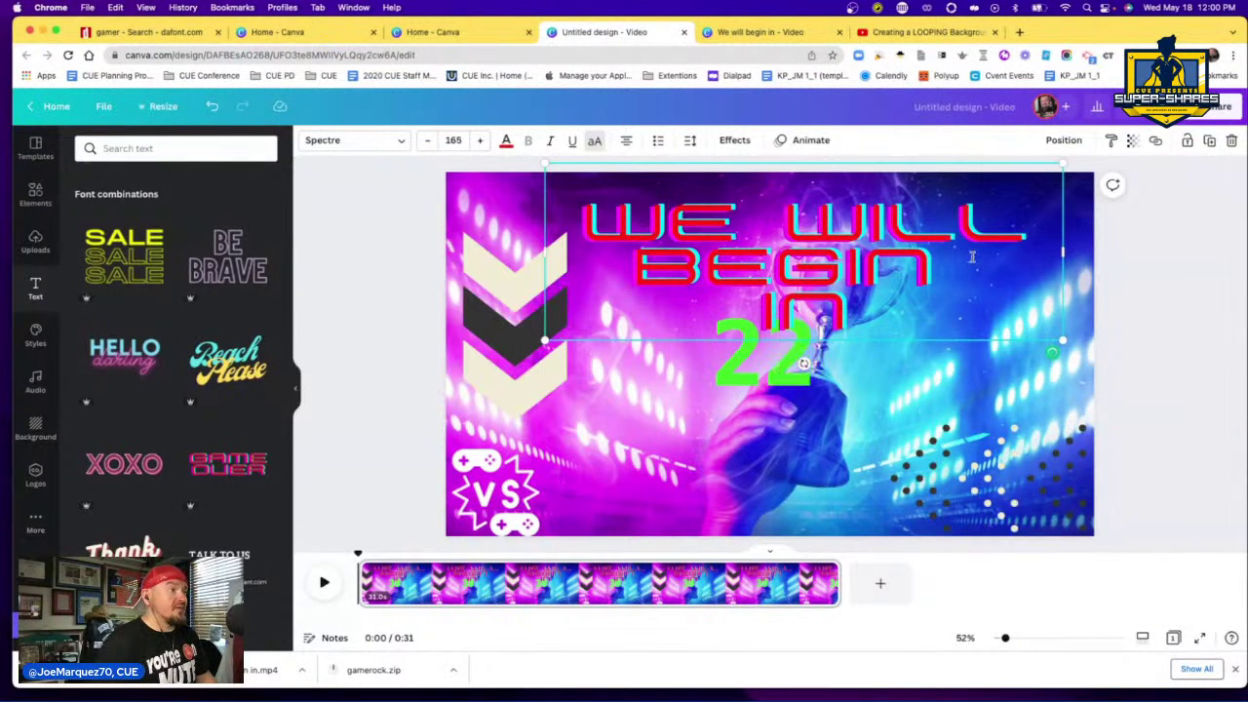
click(1136, 312)
- Move the "WE WILL BEGIN IN" heading up to the page's top edge and place the countdown centred beneath it
drag(895, 284, 872, 264)
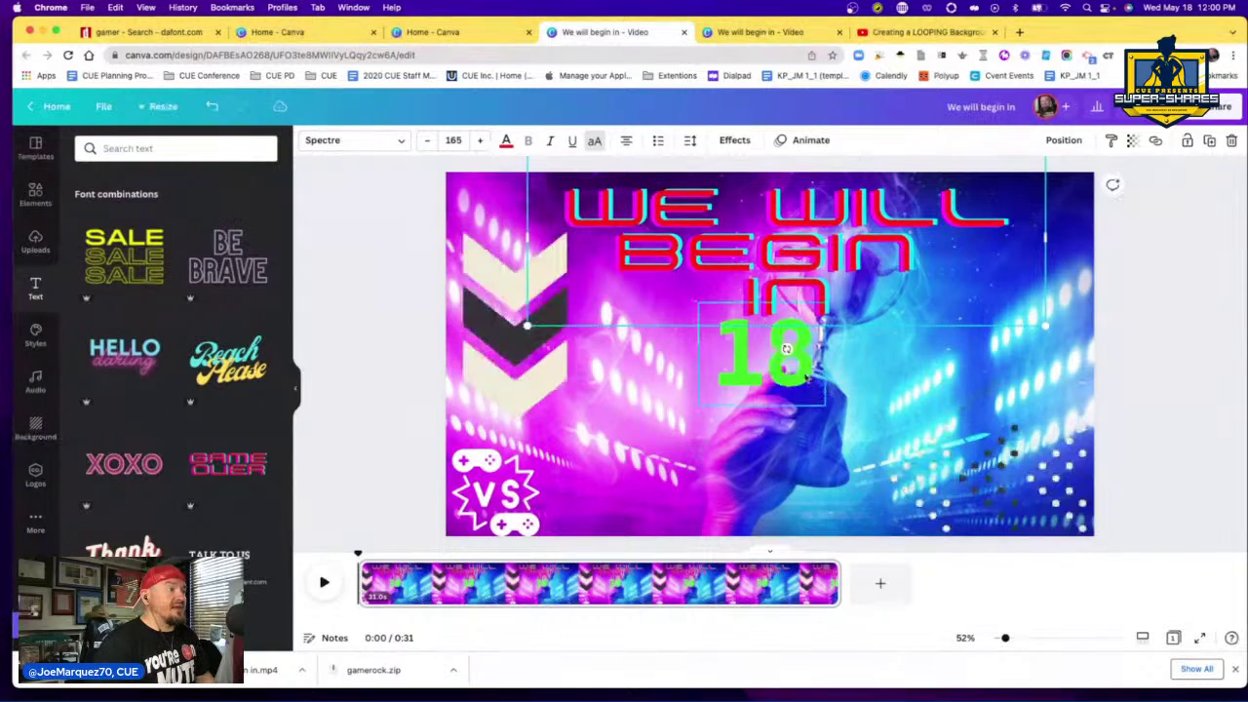
click(810, 395)
drag(812, 398, 822, 410)
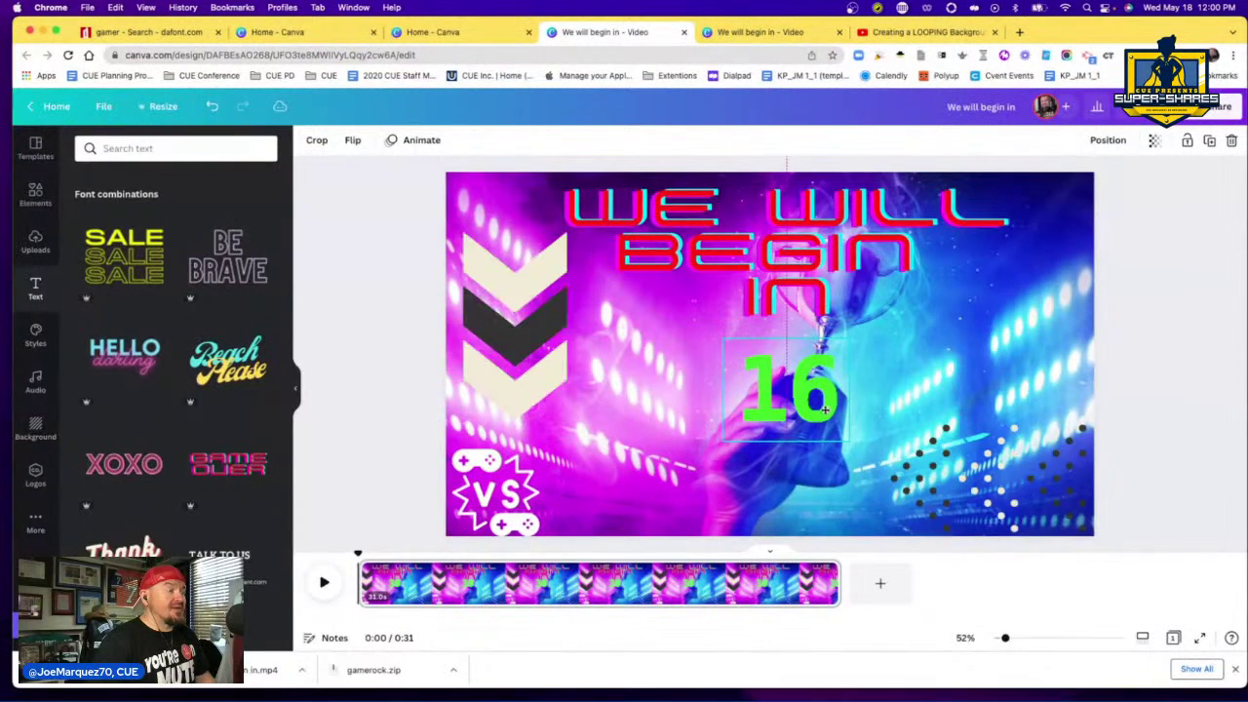
click(1212, 402)
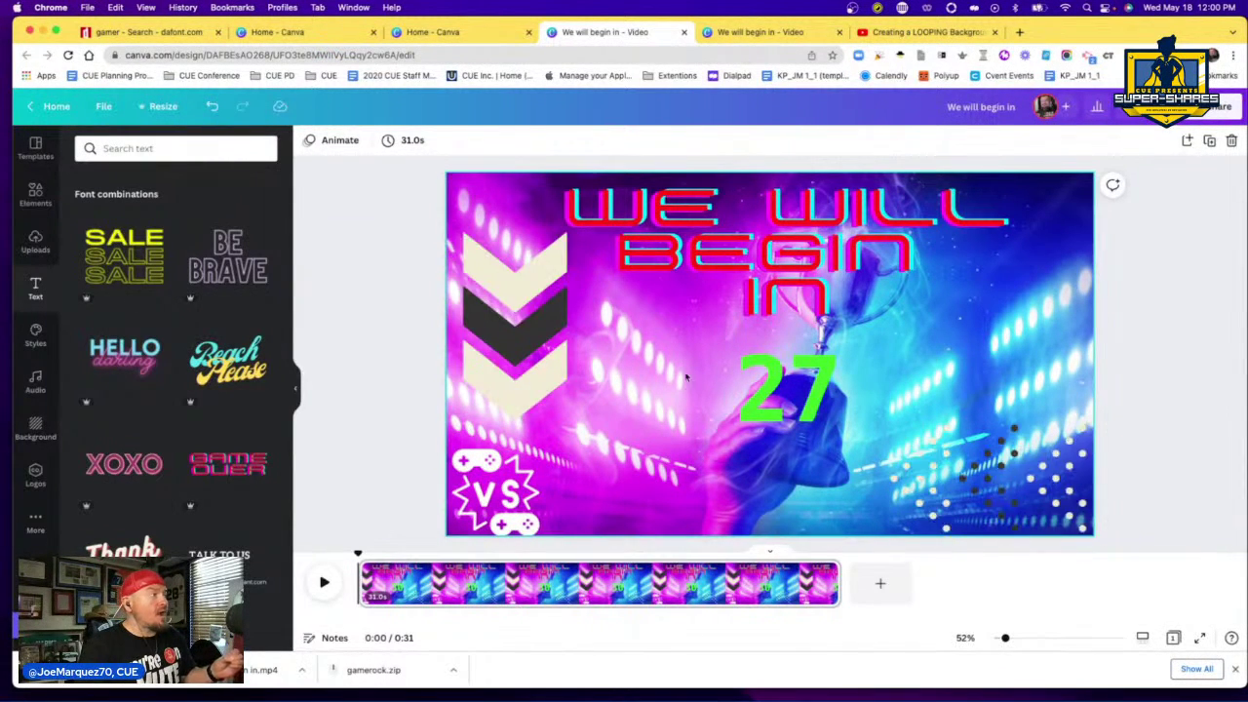
- Add the blue glowing-ring live streaming template as a new page after the countdown page
click(36, 195)
click(35, 149)
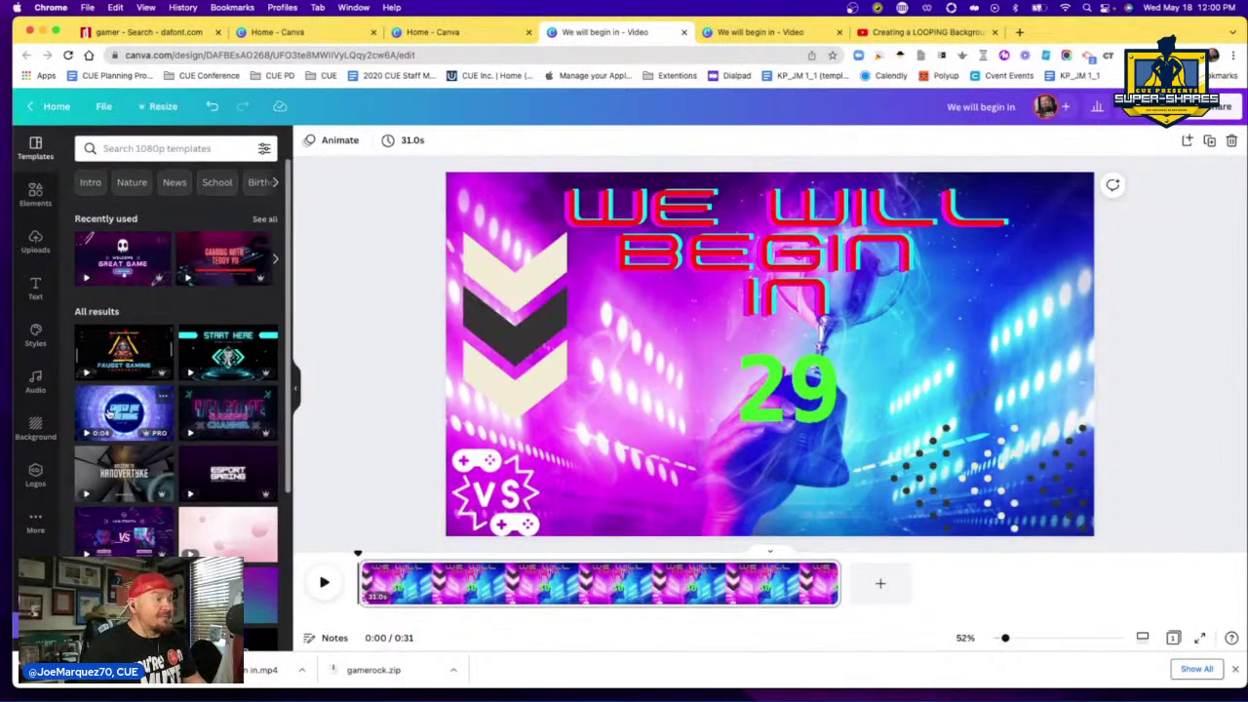
click(109, 413)
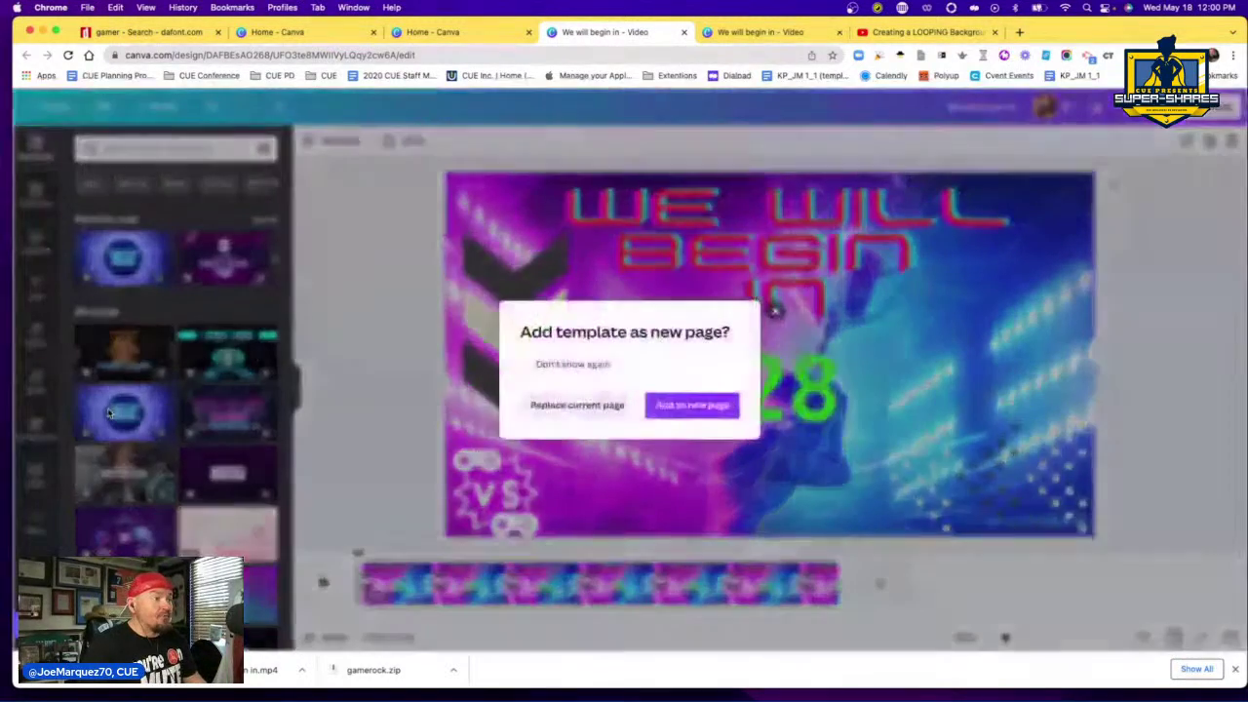
click(687, 407)
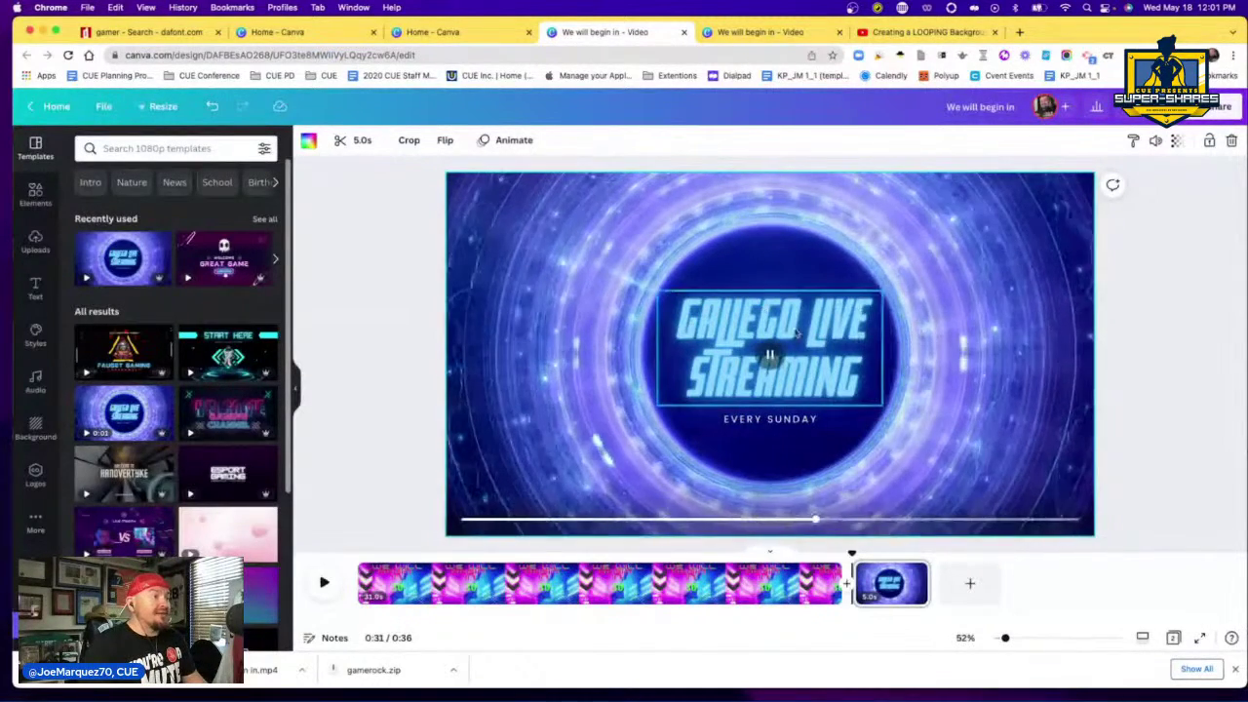
- Replace the new page's title with "GET READY TO GAME" on three lines and move it up within the ring
click(796, 333)
click(796, 330)
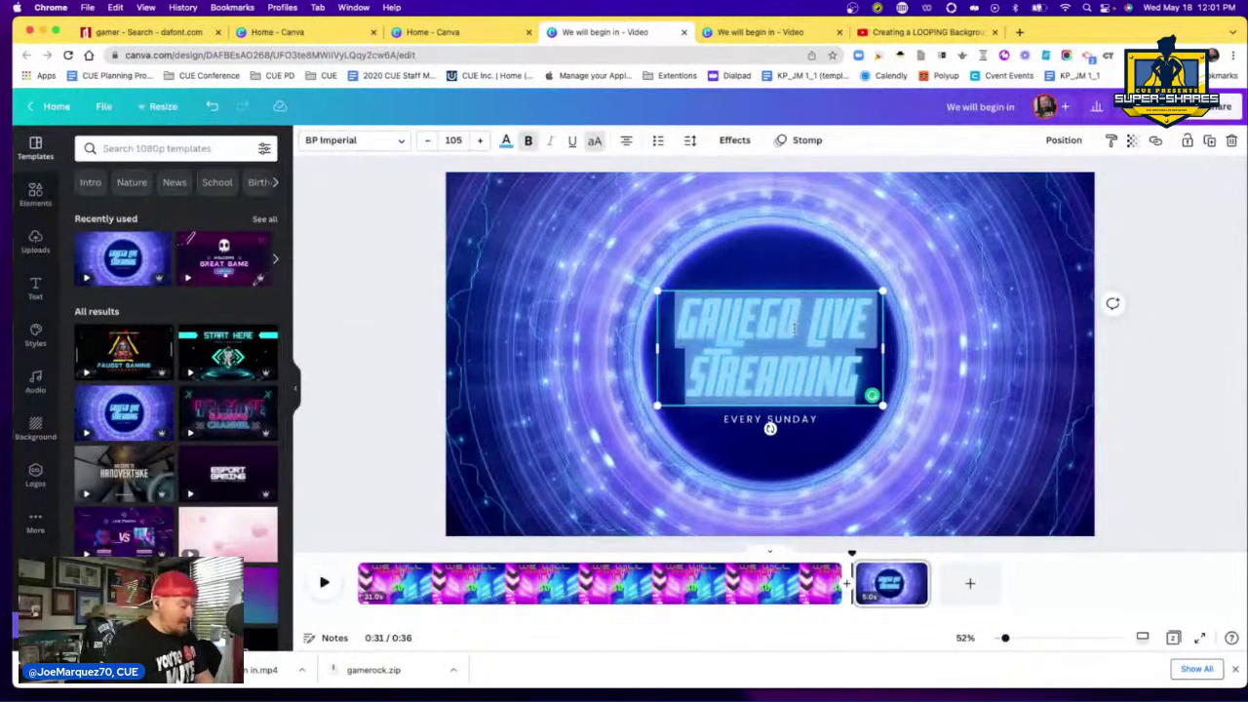
text(NO)
key(BackSpace)
key(BackSpace)
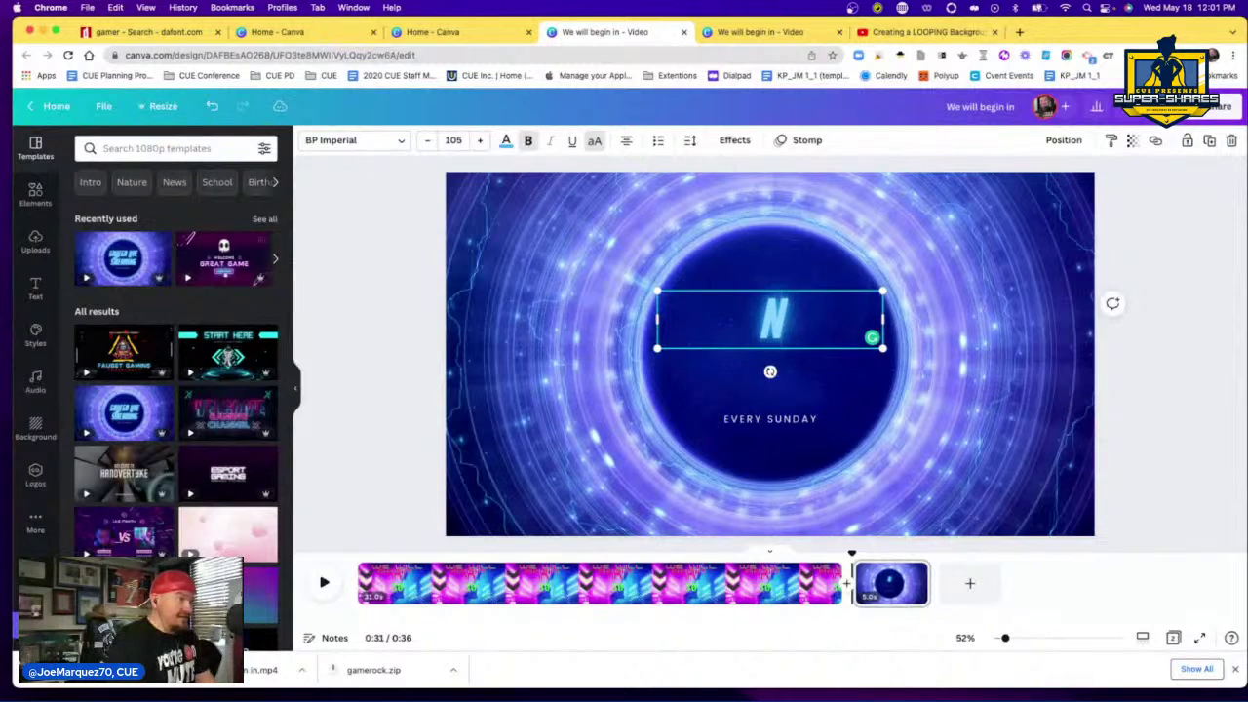
text(GET)
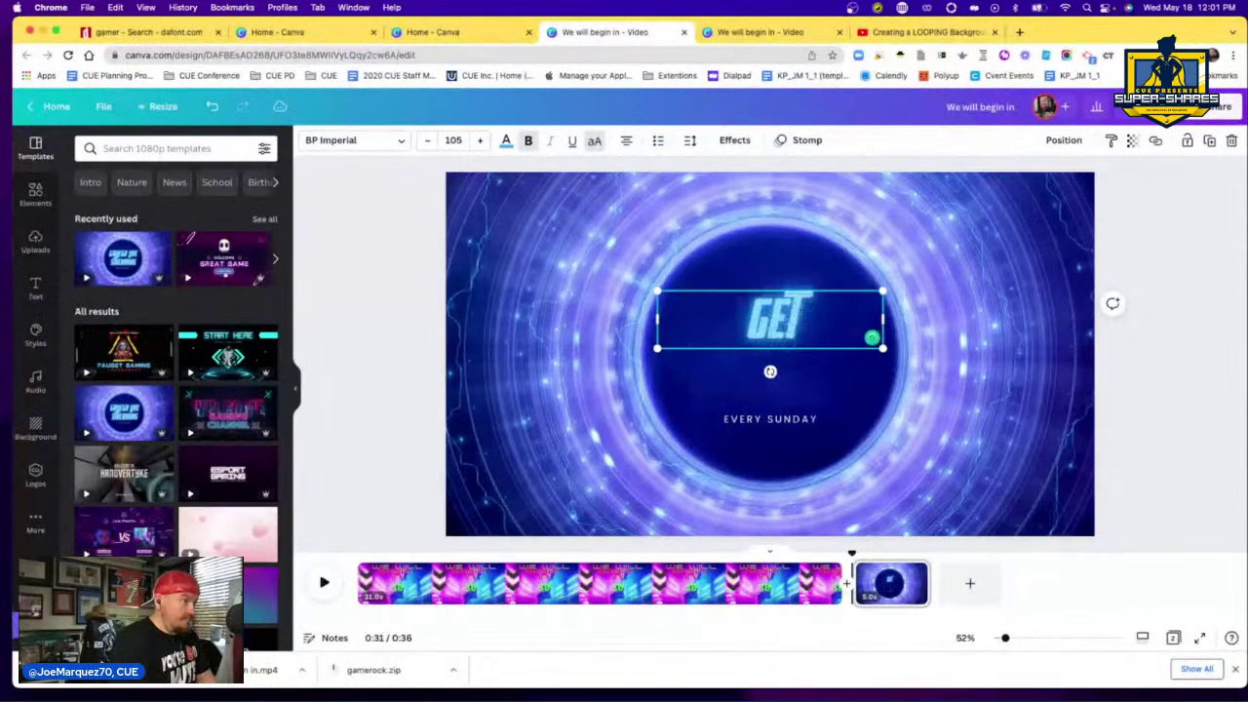
key(Return)
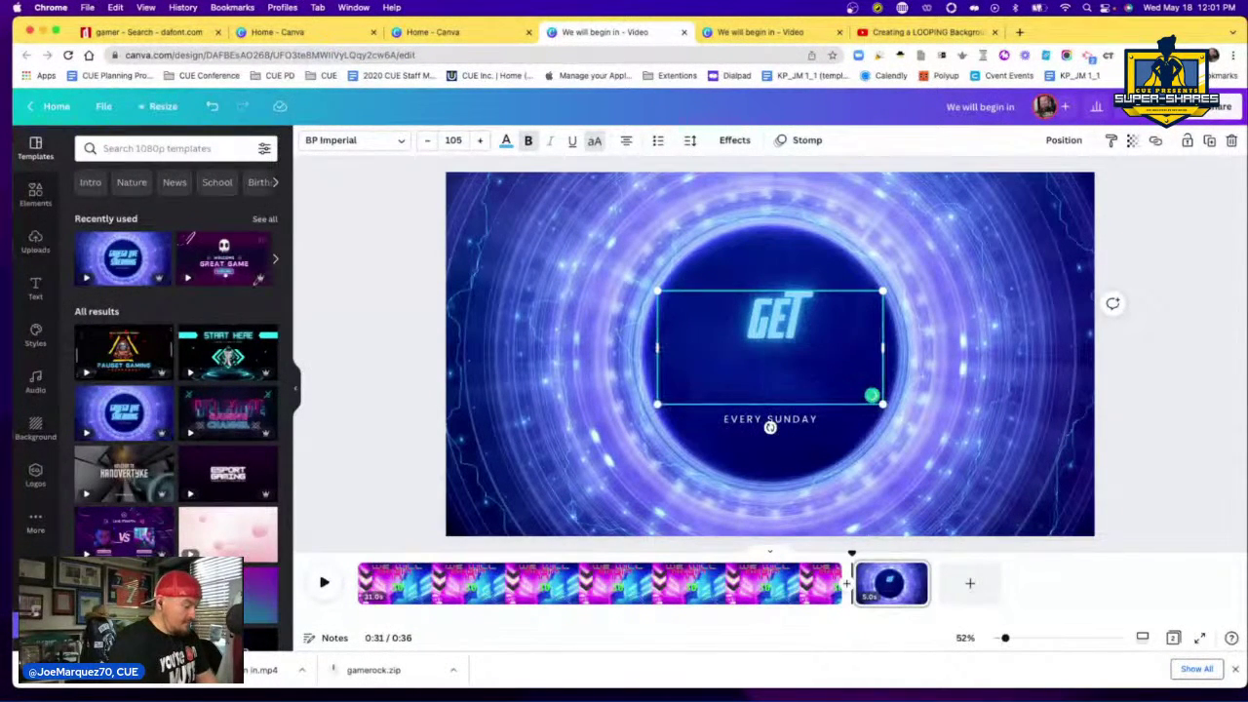
text(READY)
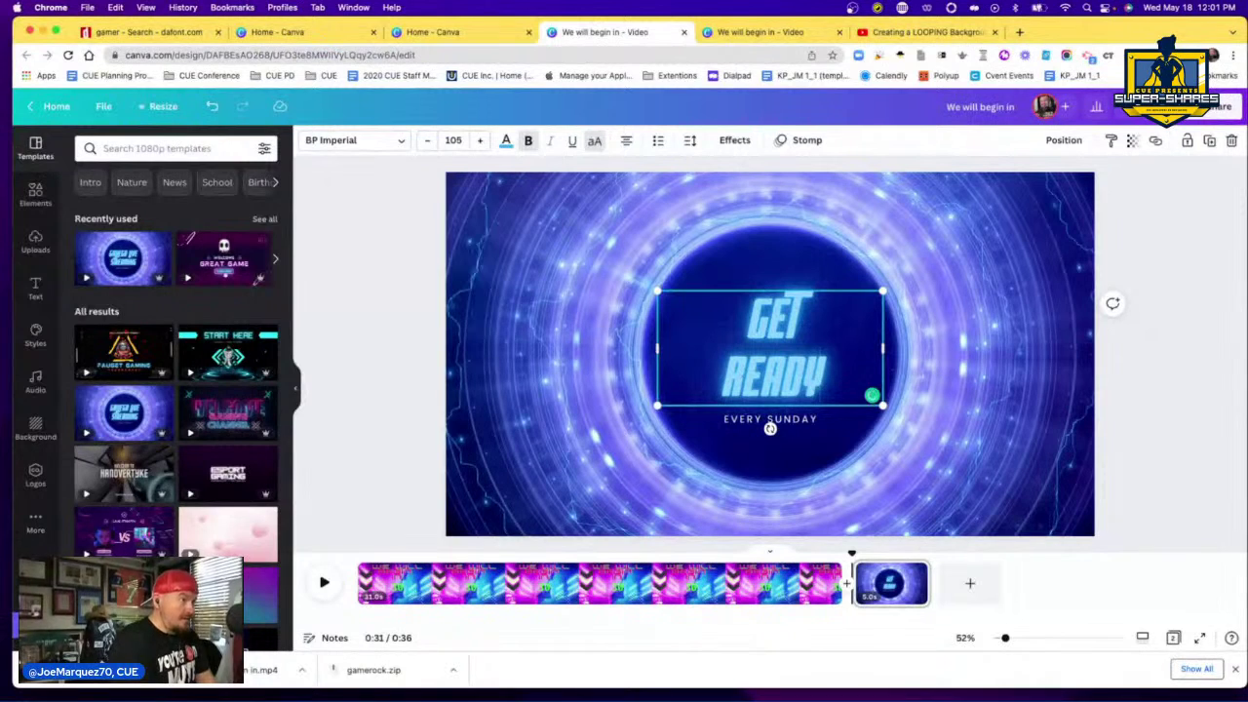
key(Return)
text(TO)
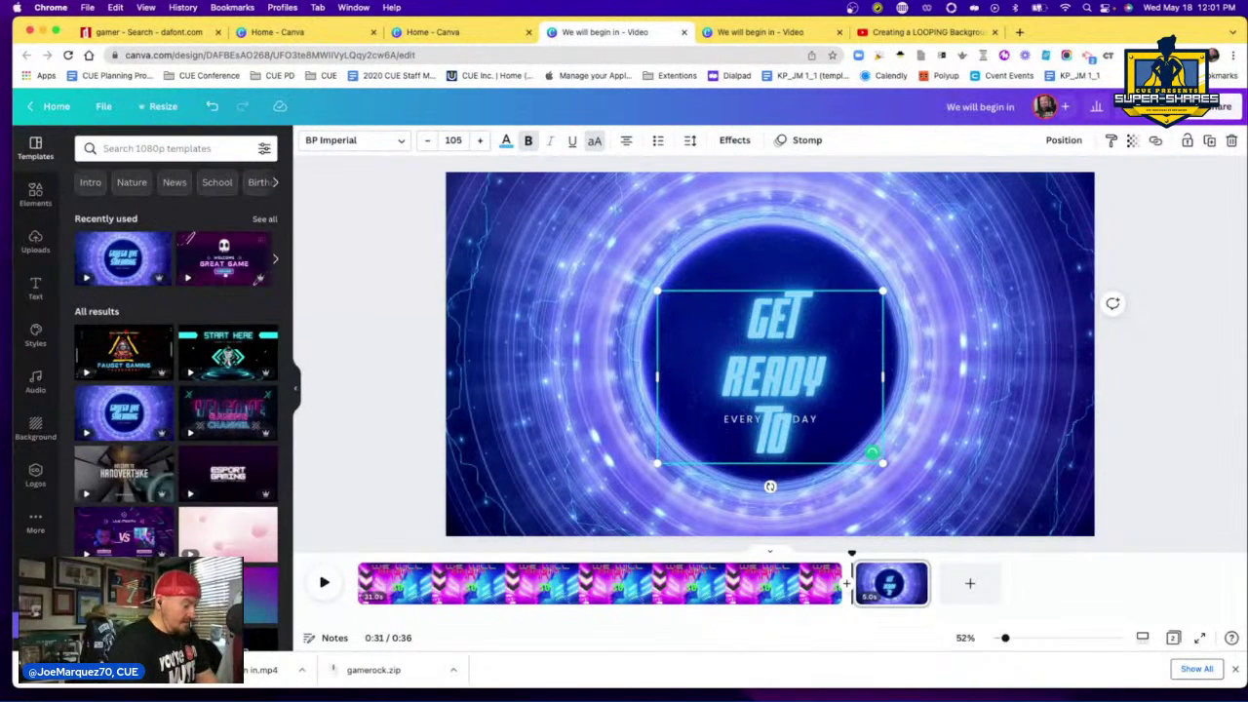
text( GAME)
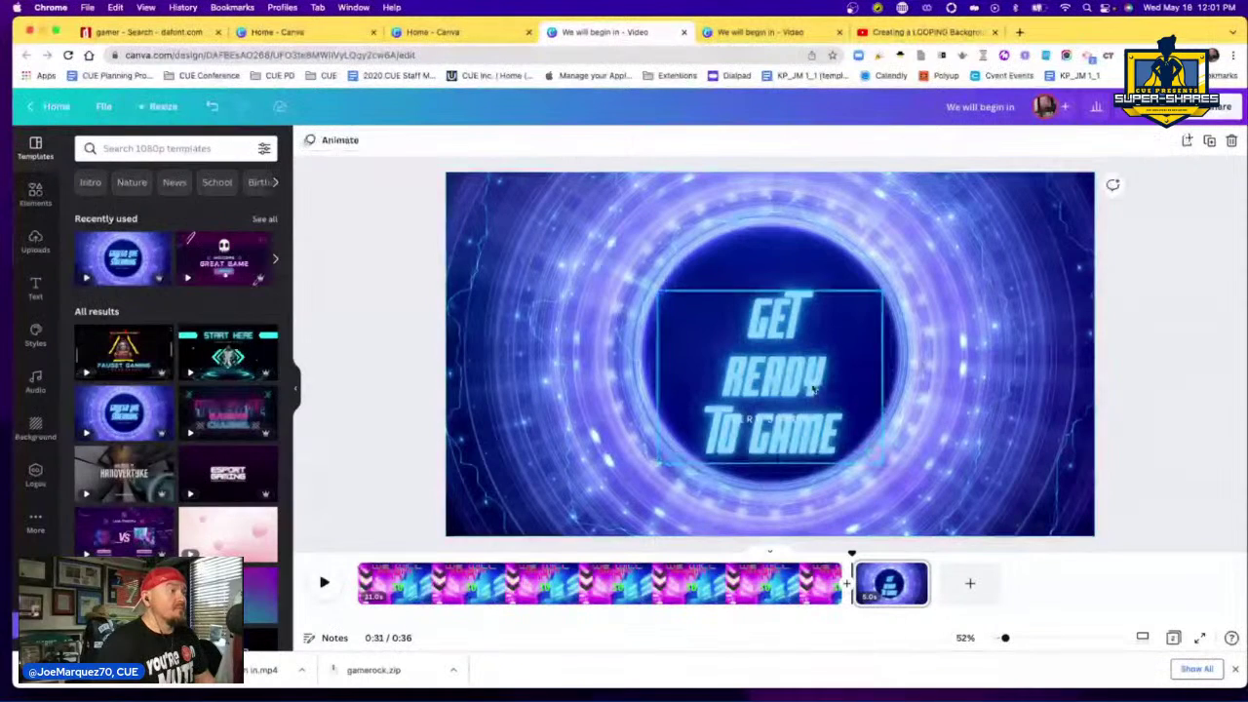
drag(808, 381, 800, 330)
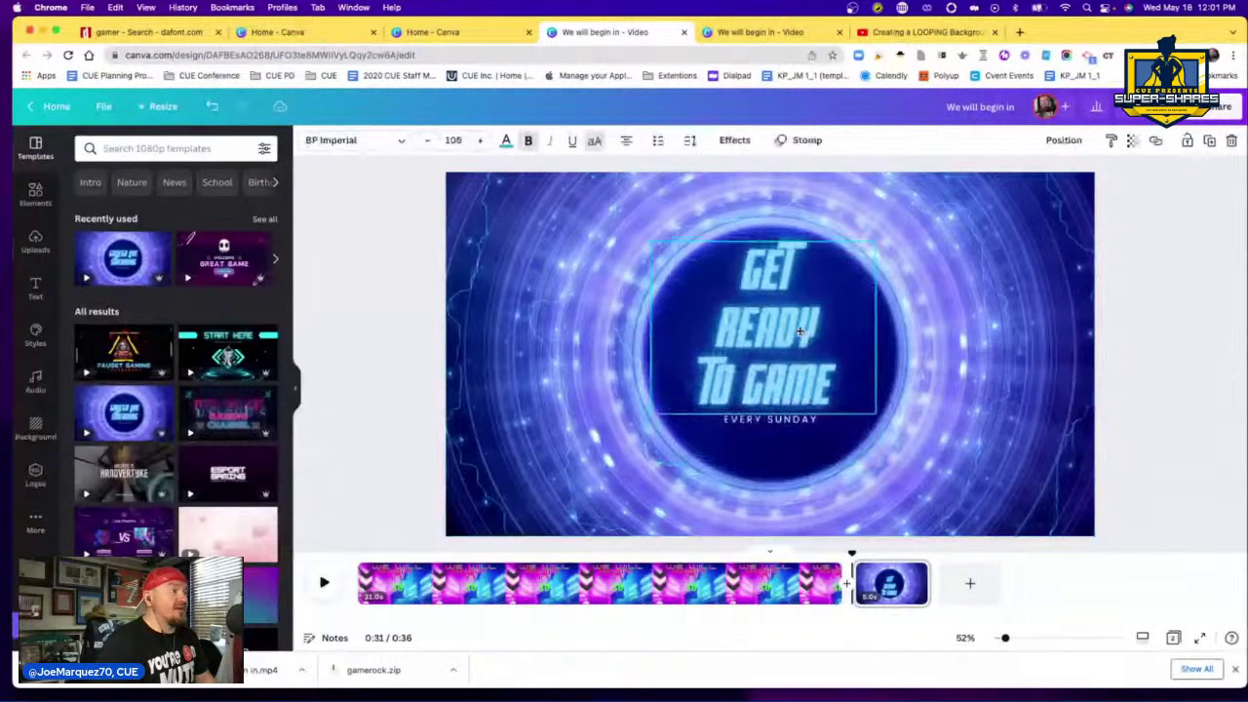
- Move the small "EVERY SUNDAY" line slightly down and change it to "EVERY THURSDAY AT 4 PM PST"
drag(800, 424, 763, 435)
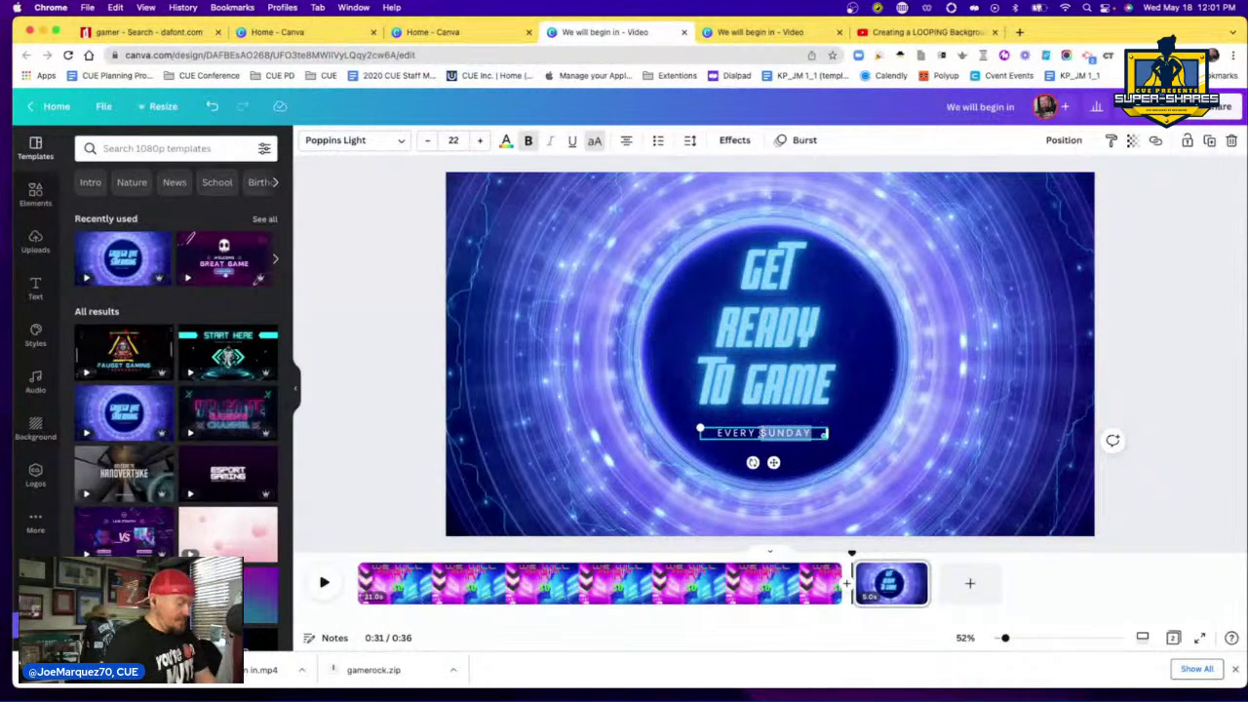
text(THUR)
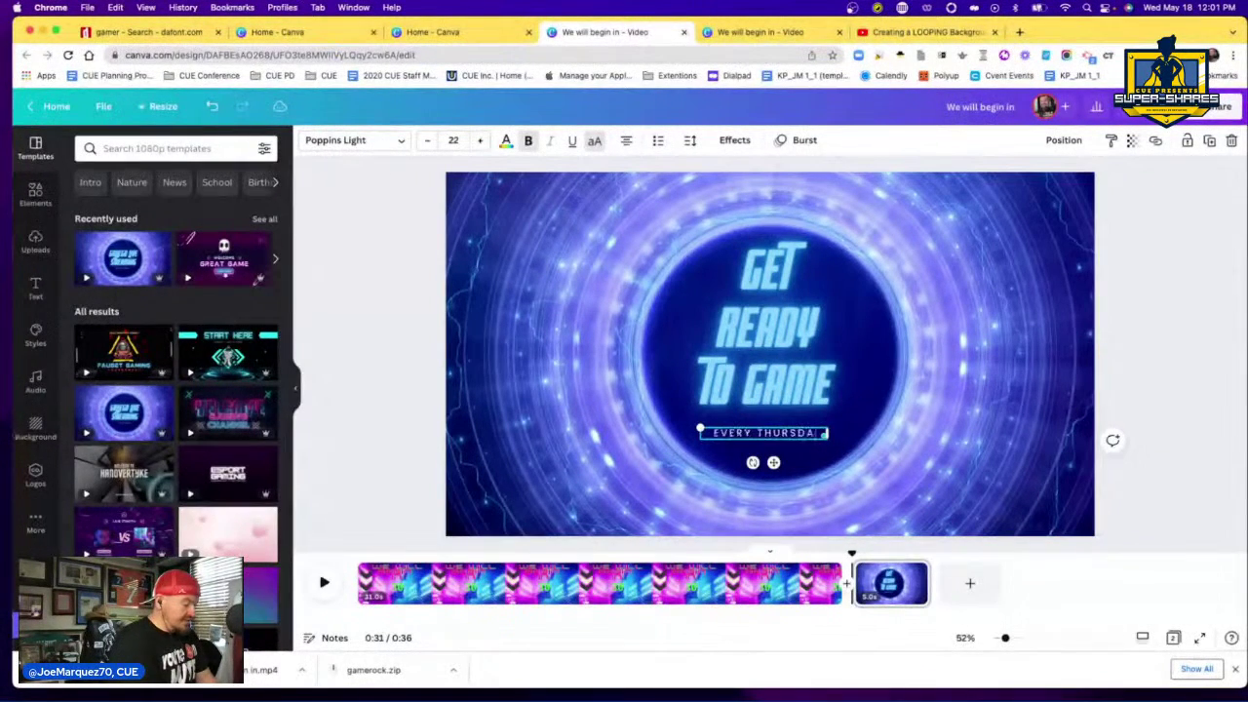
text(SDAY AT 4 PM PST)
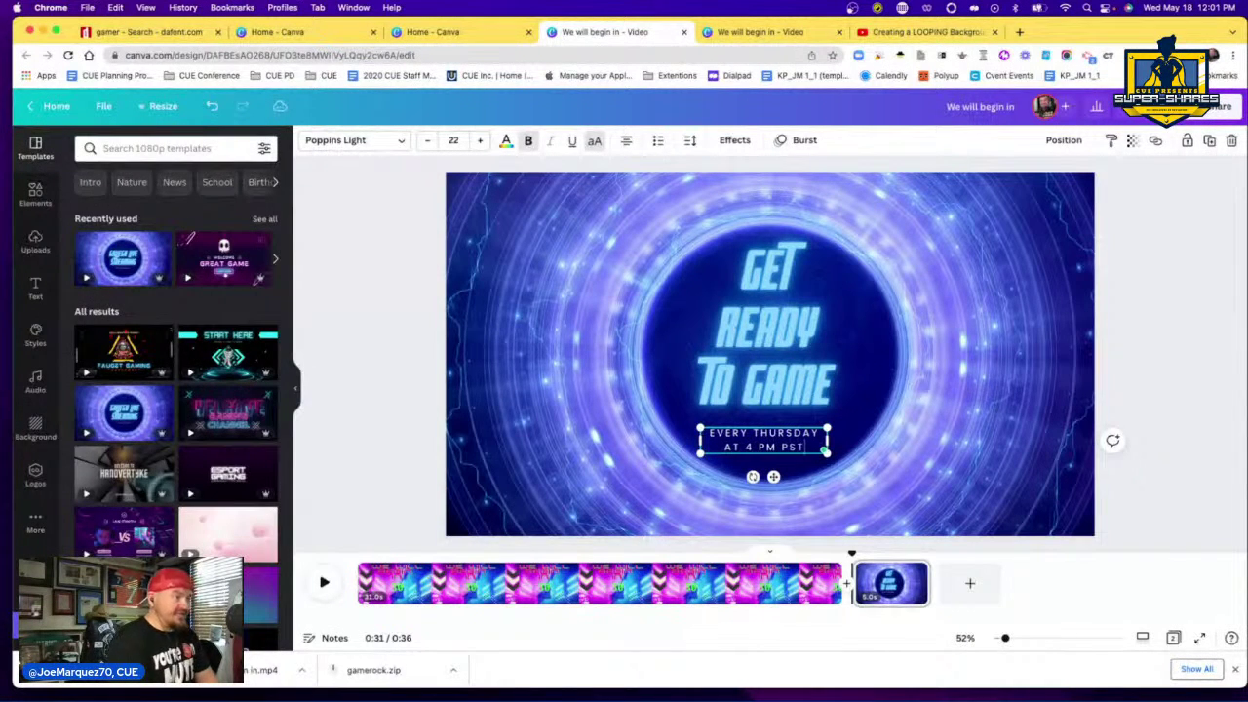
click(1147, 374)
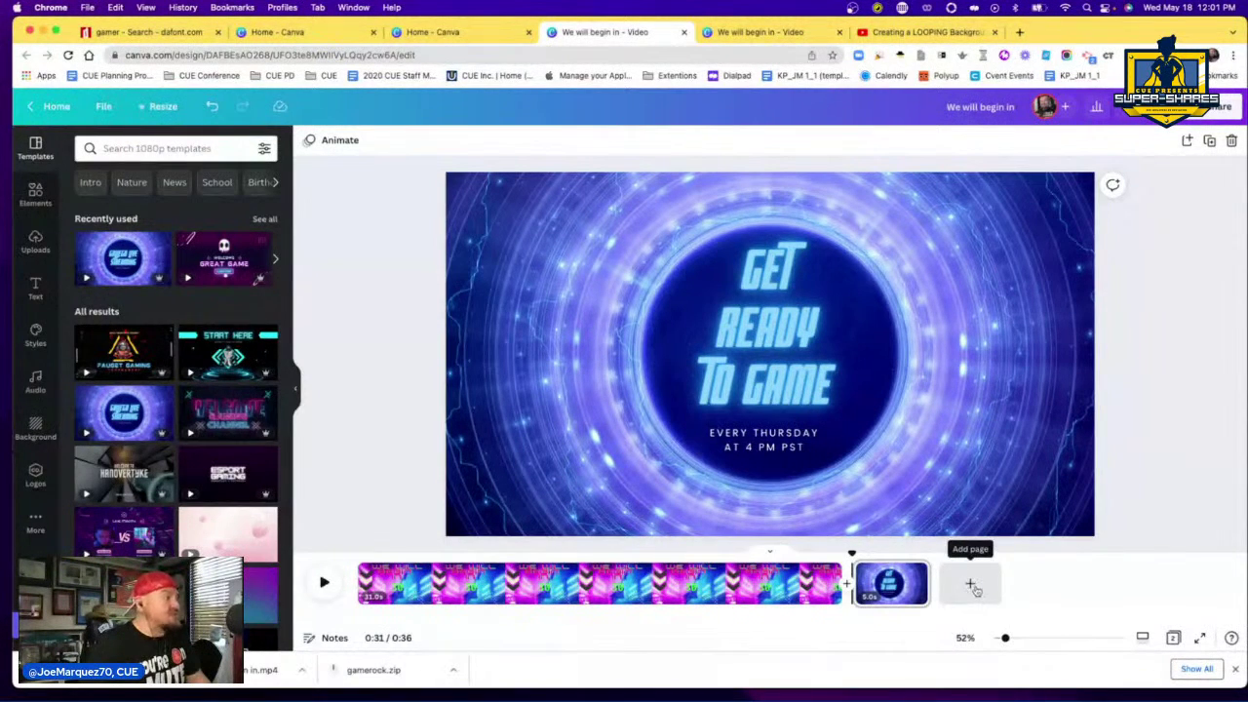
- Add the purple "Great Game" template with the ghost as a new page and change its title to "TO CUE ESPORTS"
click(223, 263)
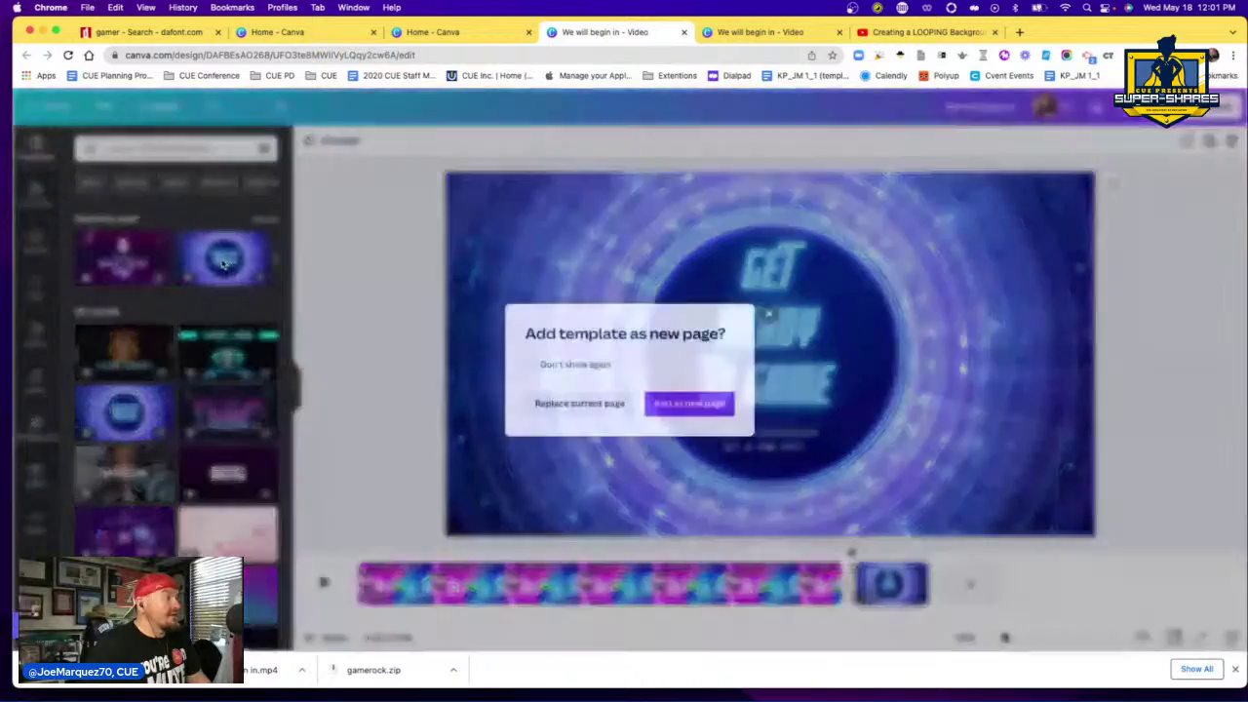
click(694, 406)
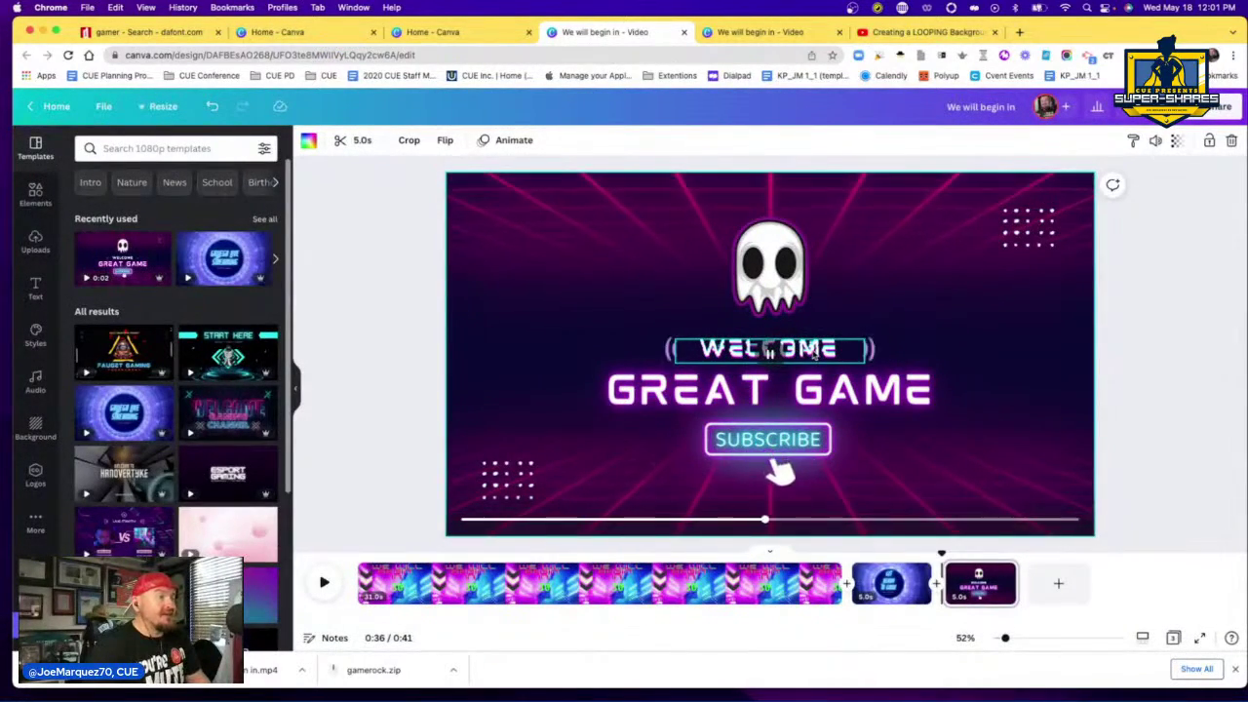
click(776, 395)
double_click(815, 391)
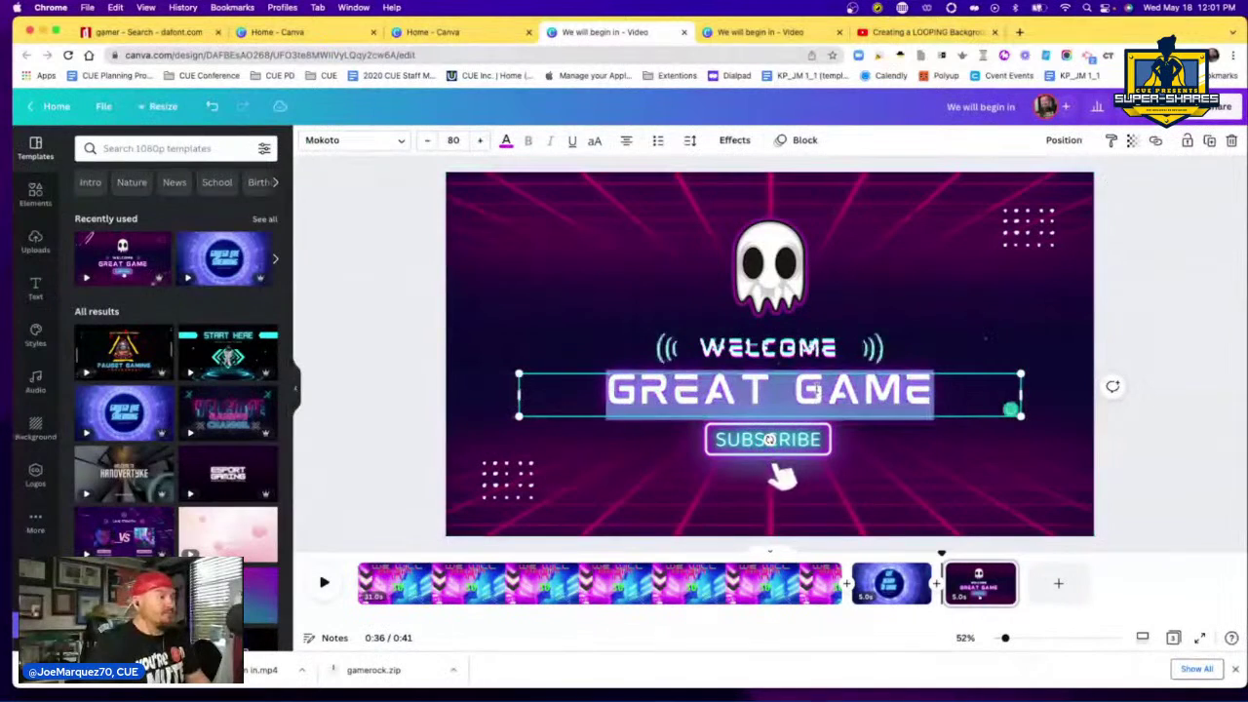
text(TO CU)
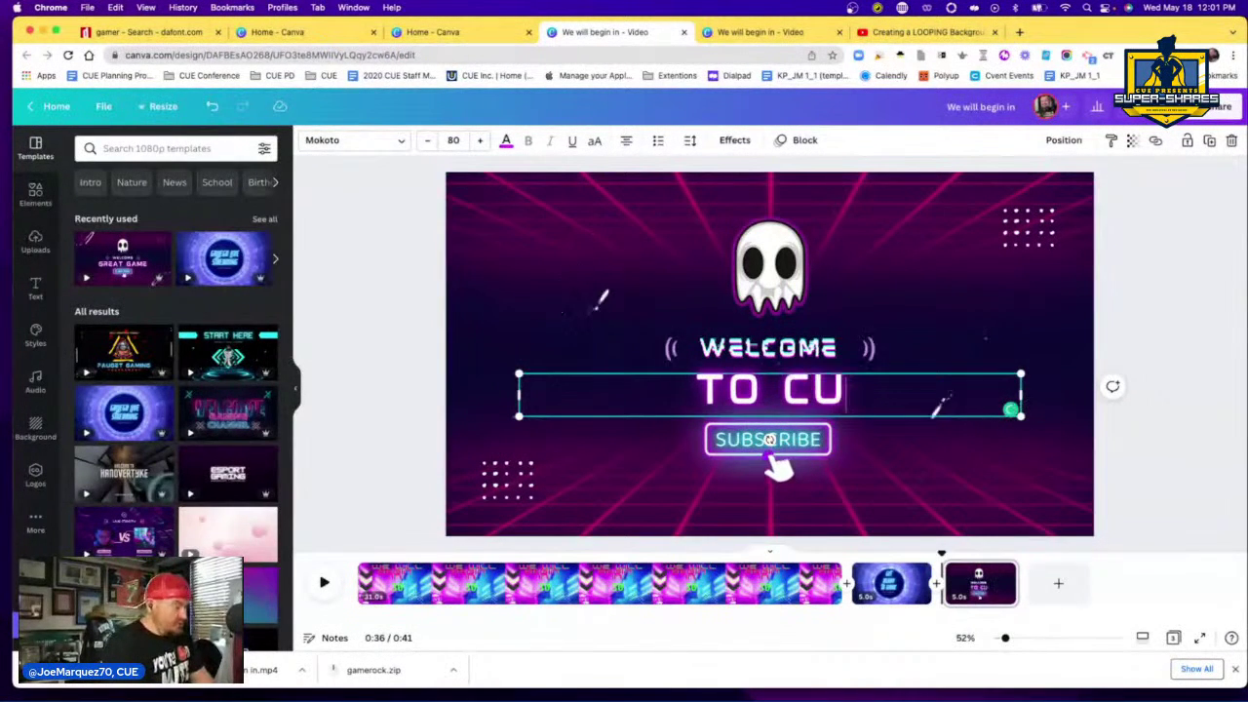
text(E ESPORTS)
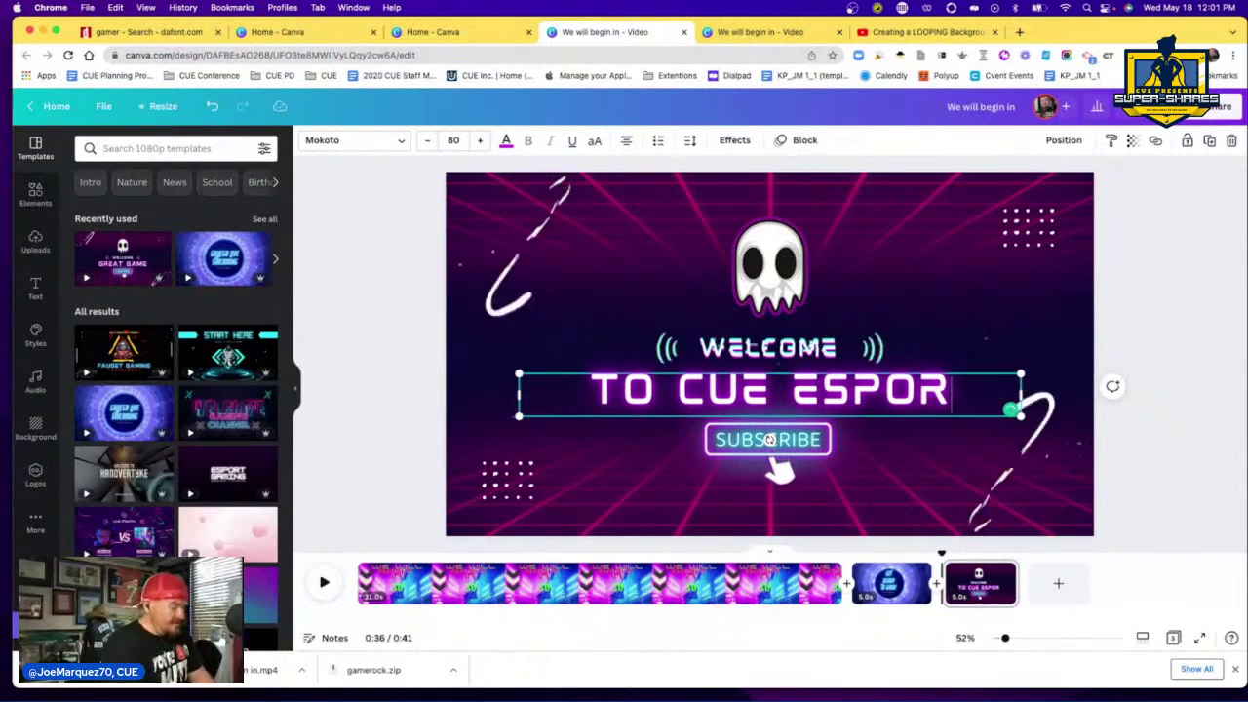
click(1116, 369)
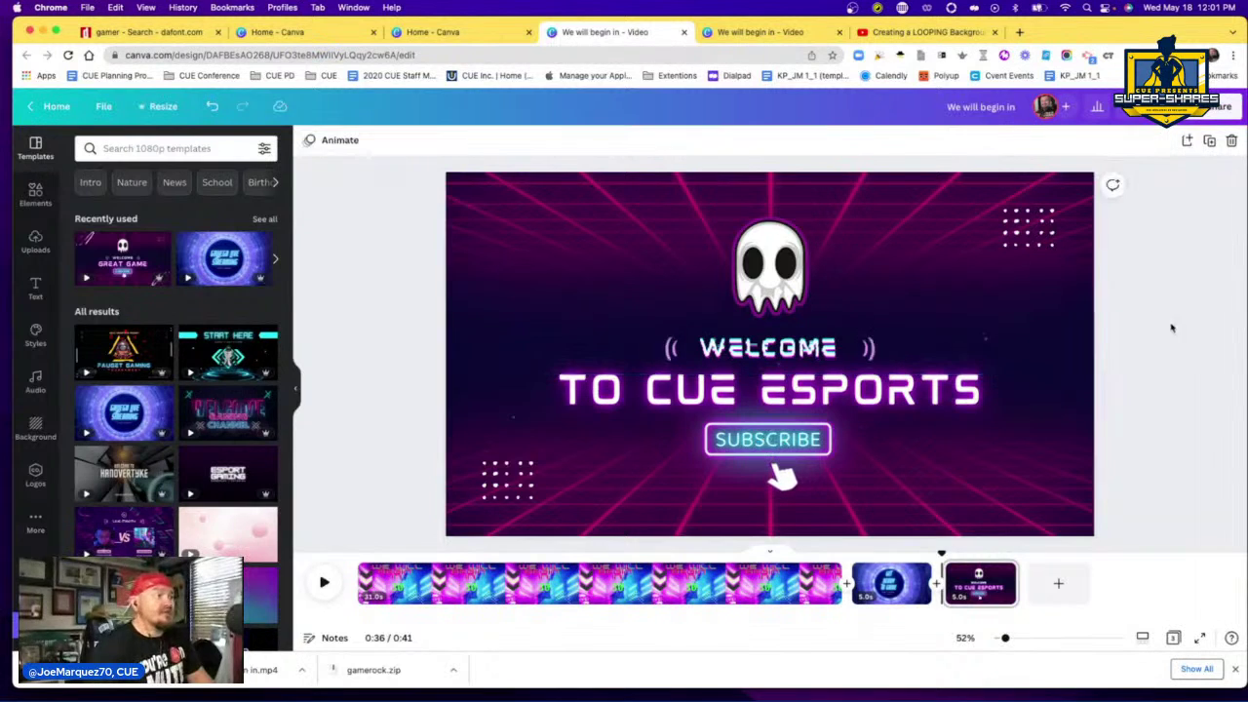
- Replace the ghost image with the CUE esports logo, shrunk and placed centred above the "WELCOME" line
click(765, 274)
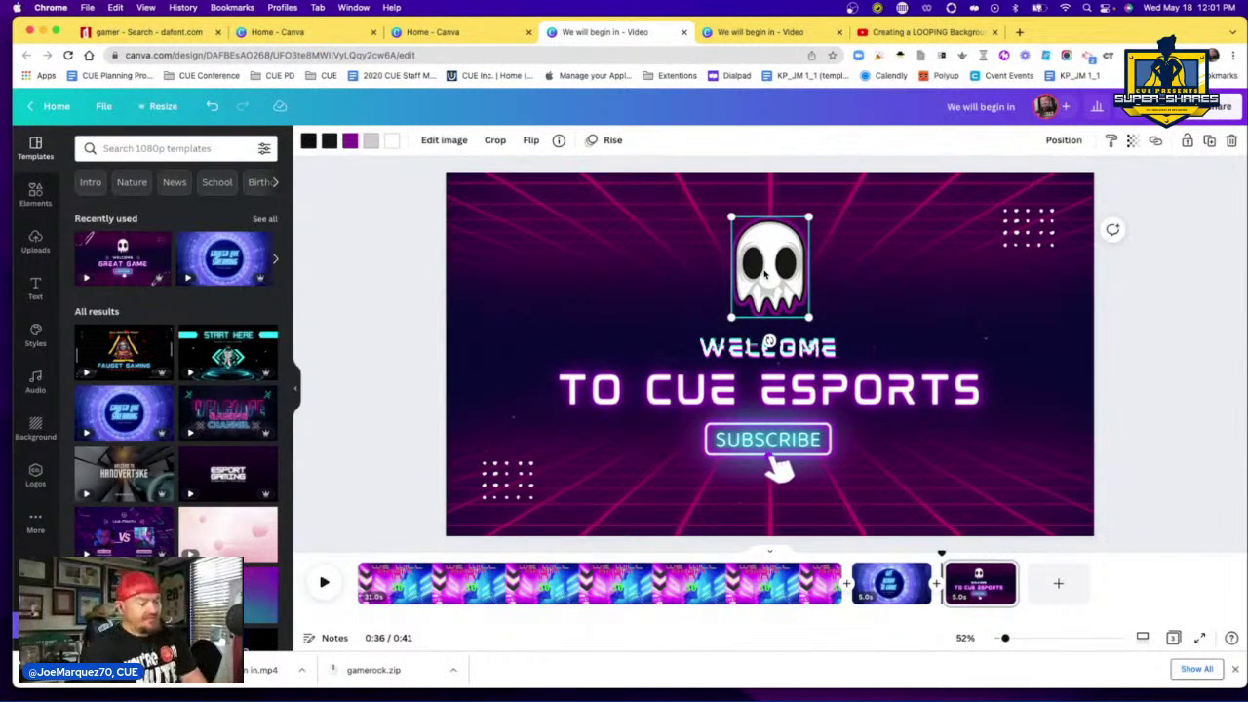
key(Delete)
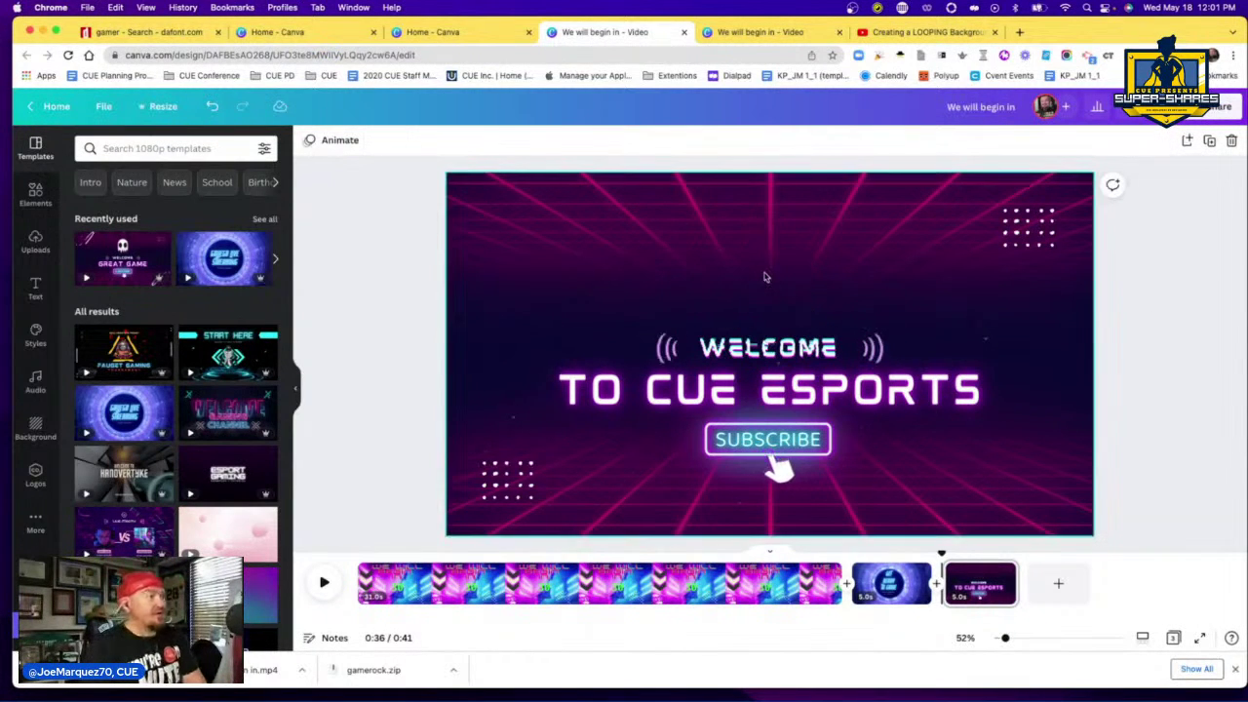
click(34, 476)
click(176, 263)
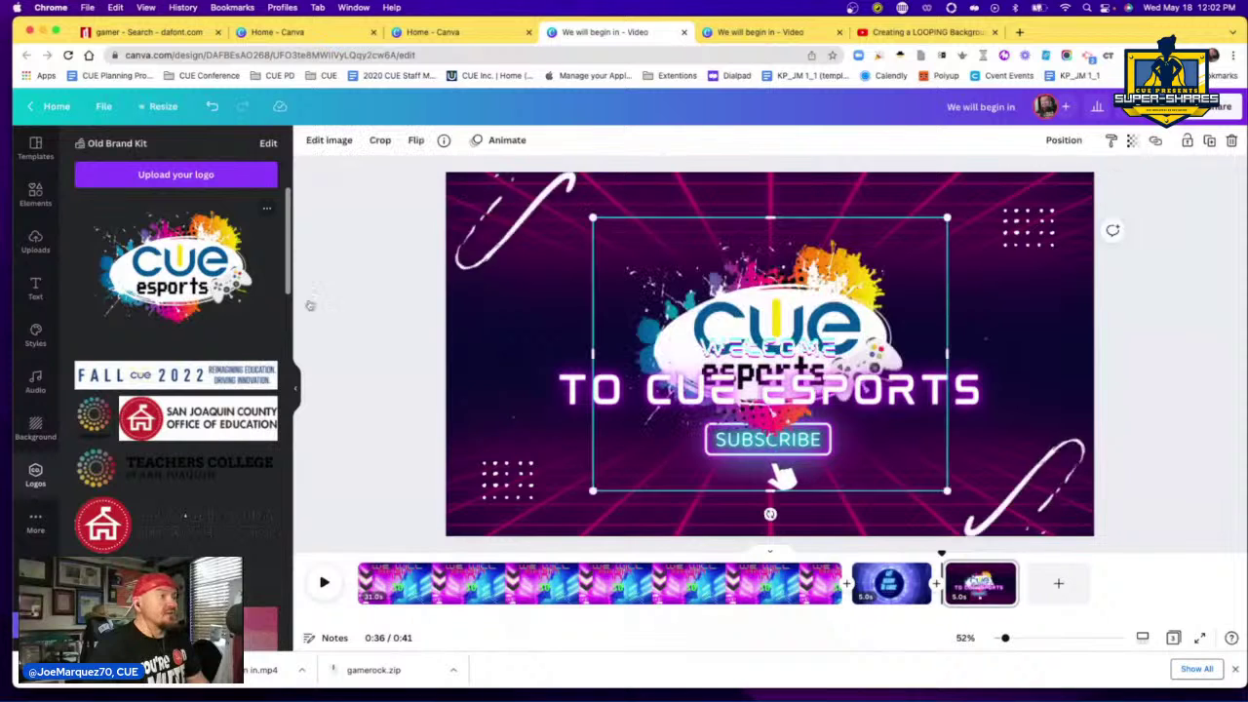
drag(593, 218, 710, 312)
drag(876, 334, 812, 199)
click(1198, 318)
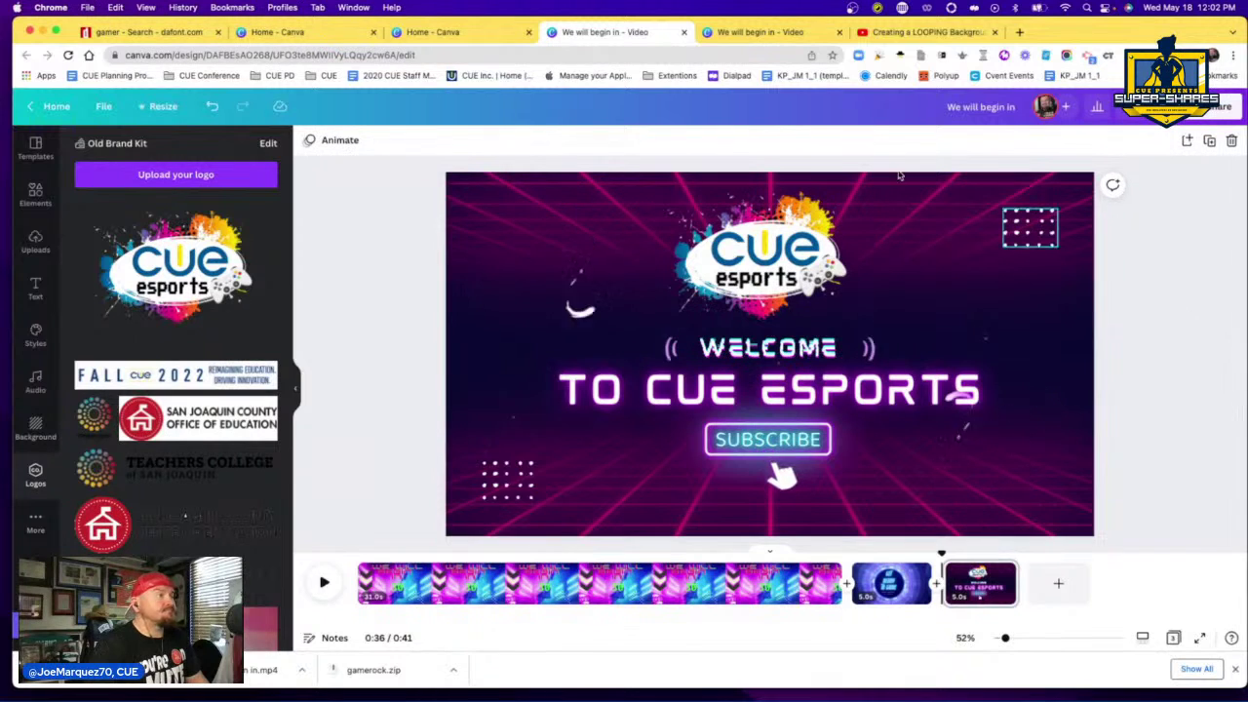
- Apply the Rise animation to the CUE esports logo
click(333, 141)
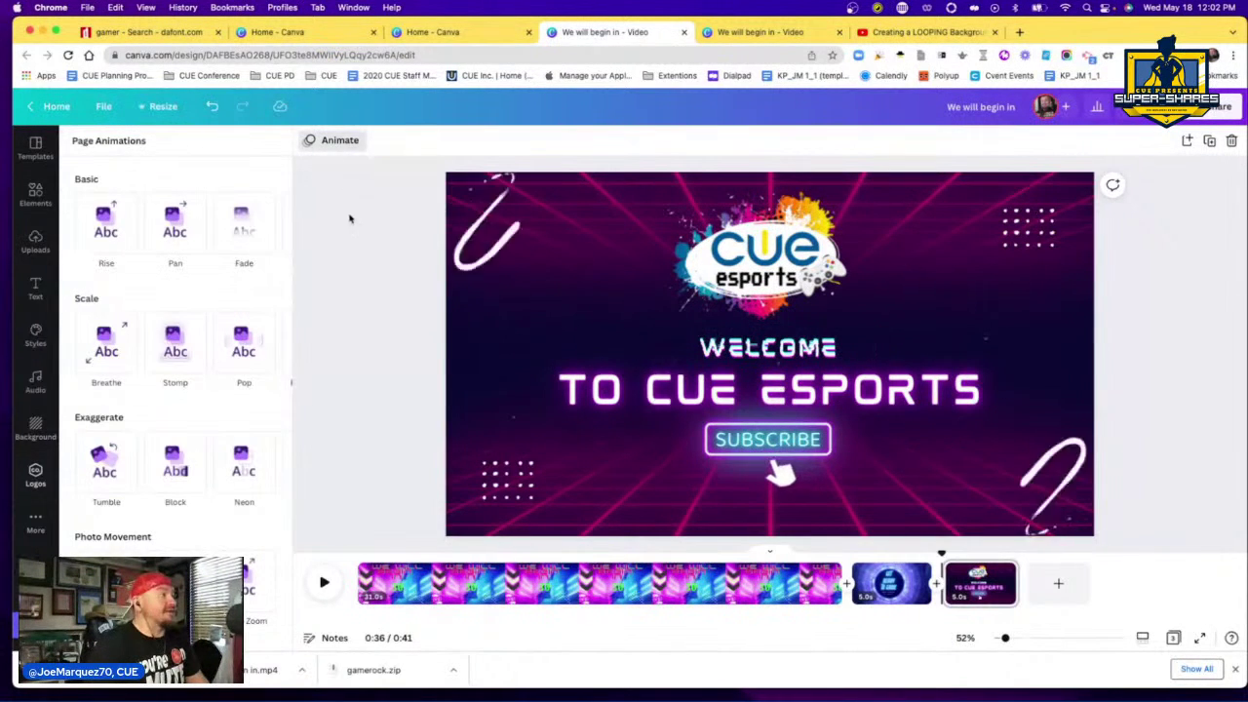
click(694, 237)
click(487, 139)
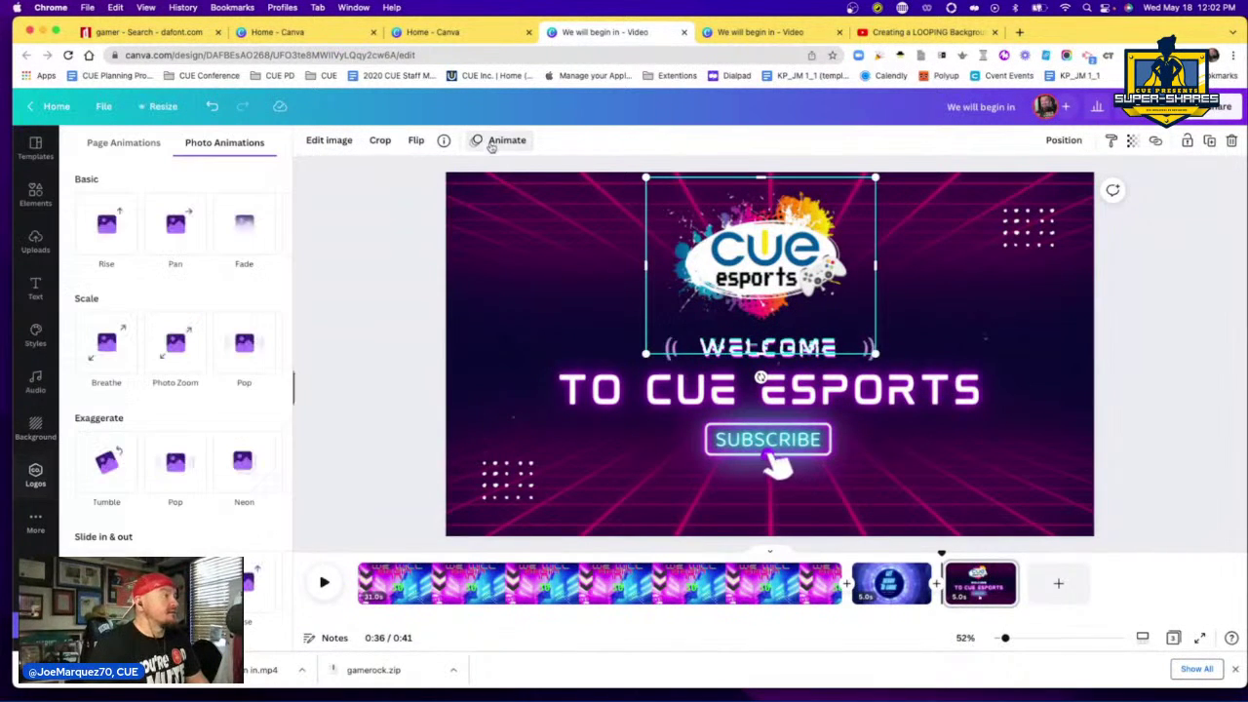
click(110, 239)
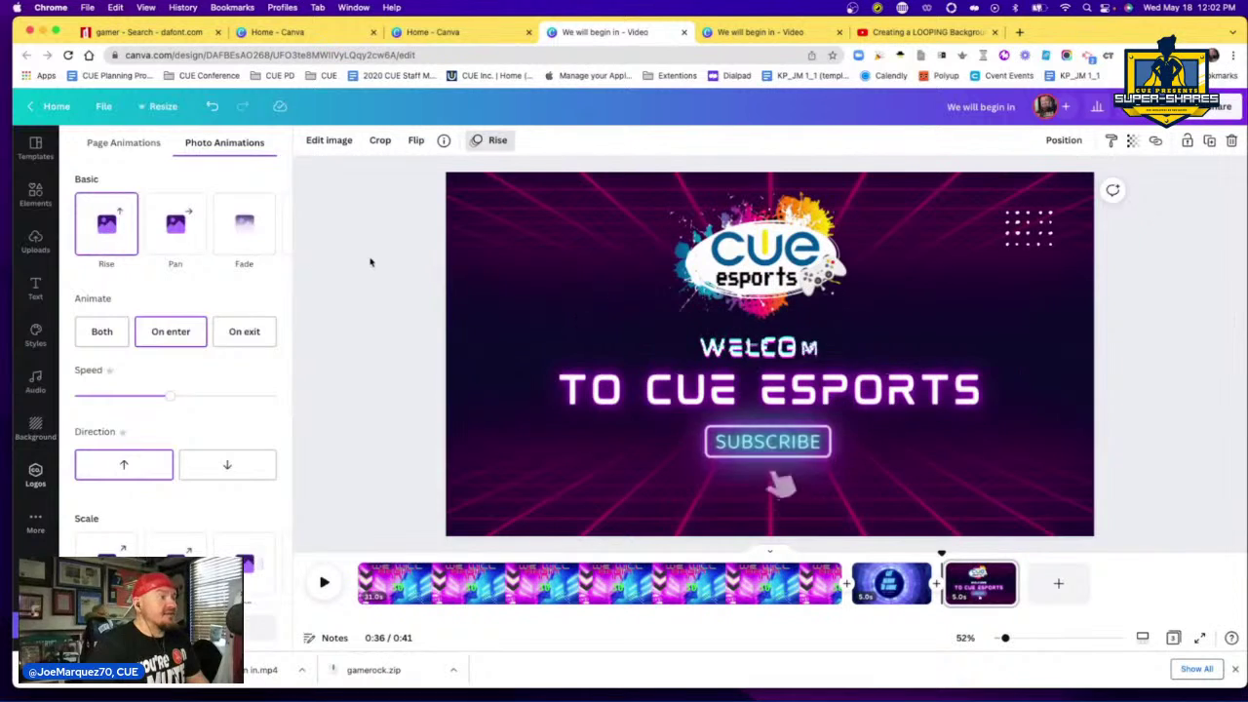
click(838, 343)
click(1070, 506)
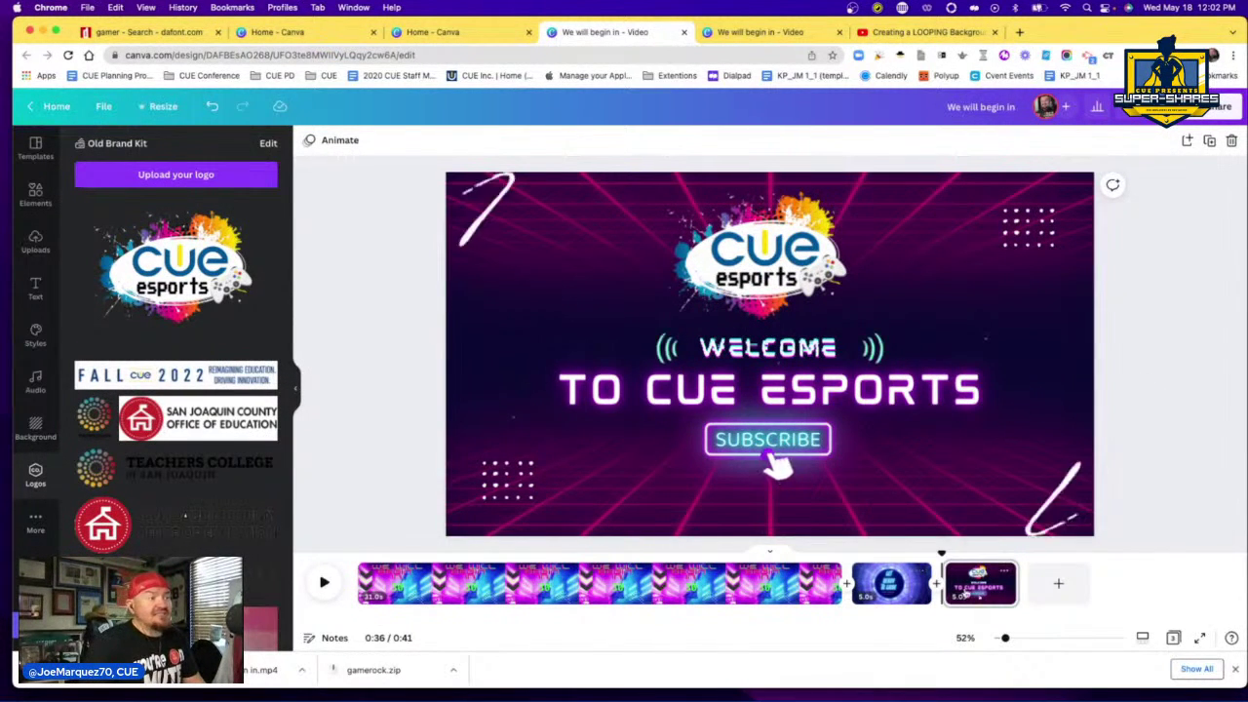
- Add a Circle Wipe transition between the countdown page and the "GET READY TO GAME" page
click(830, 567)
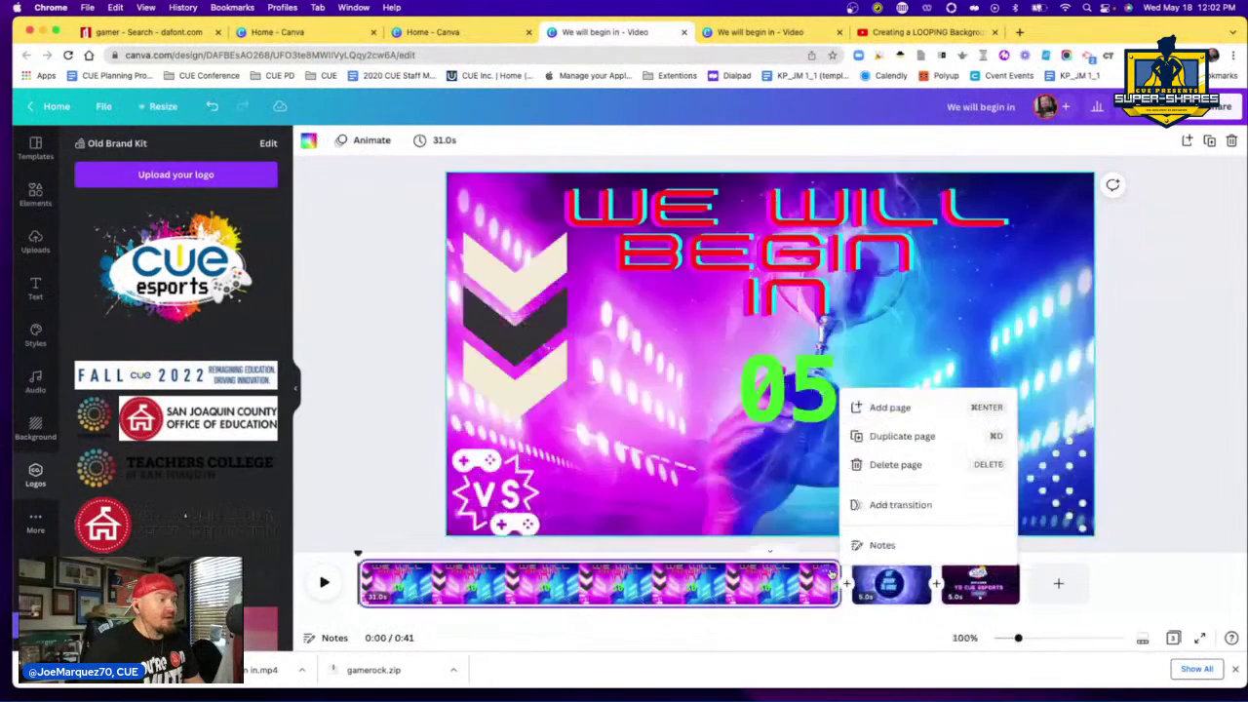
click(878, 504)
click(107, 292)
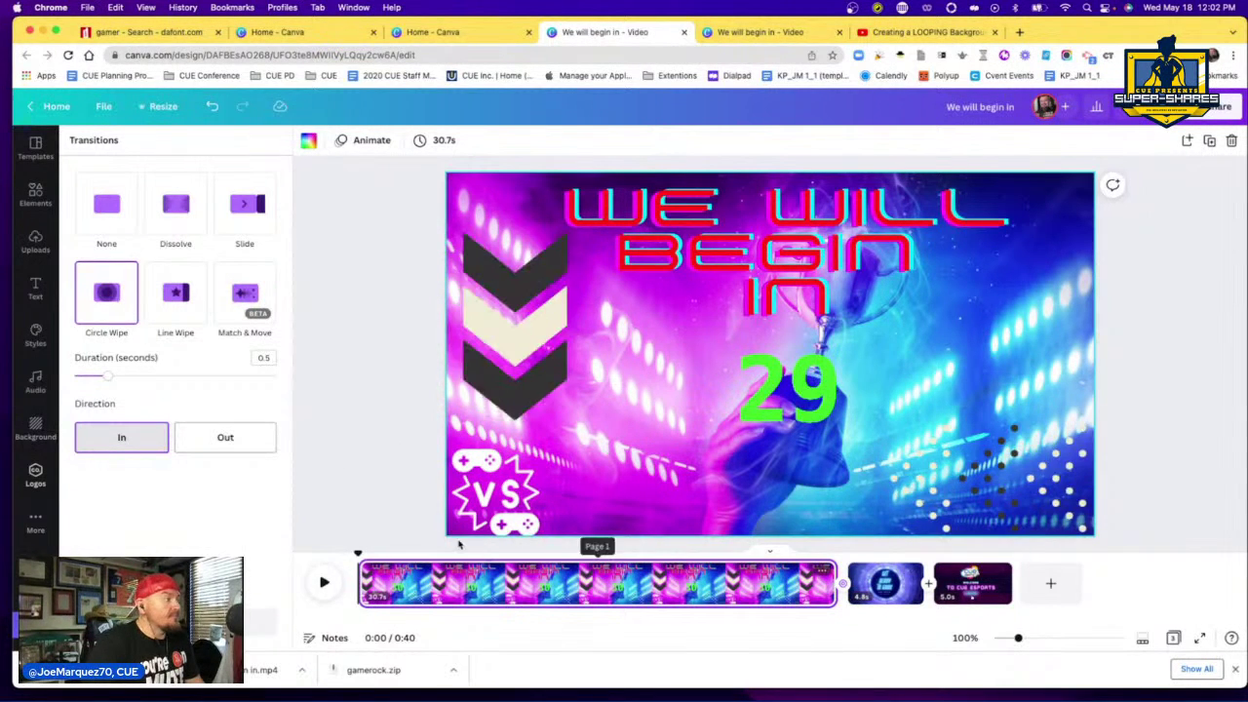
- Add a Match & Move transition between the "GET READY TO GAME" page and the "TO CUE ESPORTS" page
right_click(907, 583)
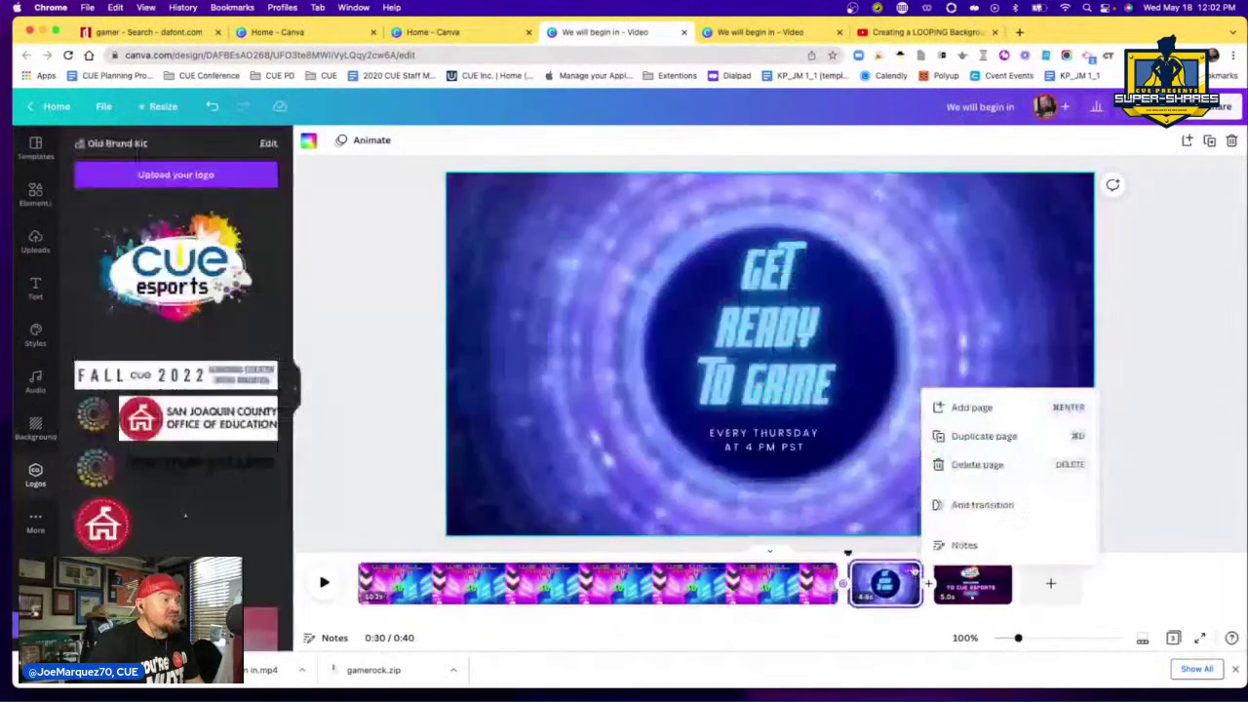
click(981, 504)
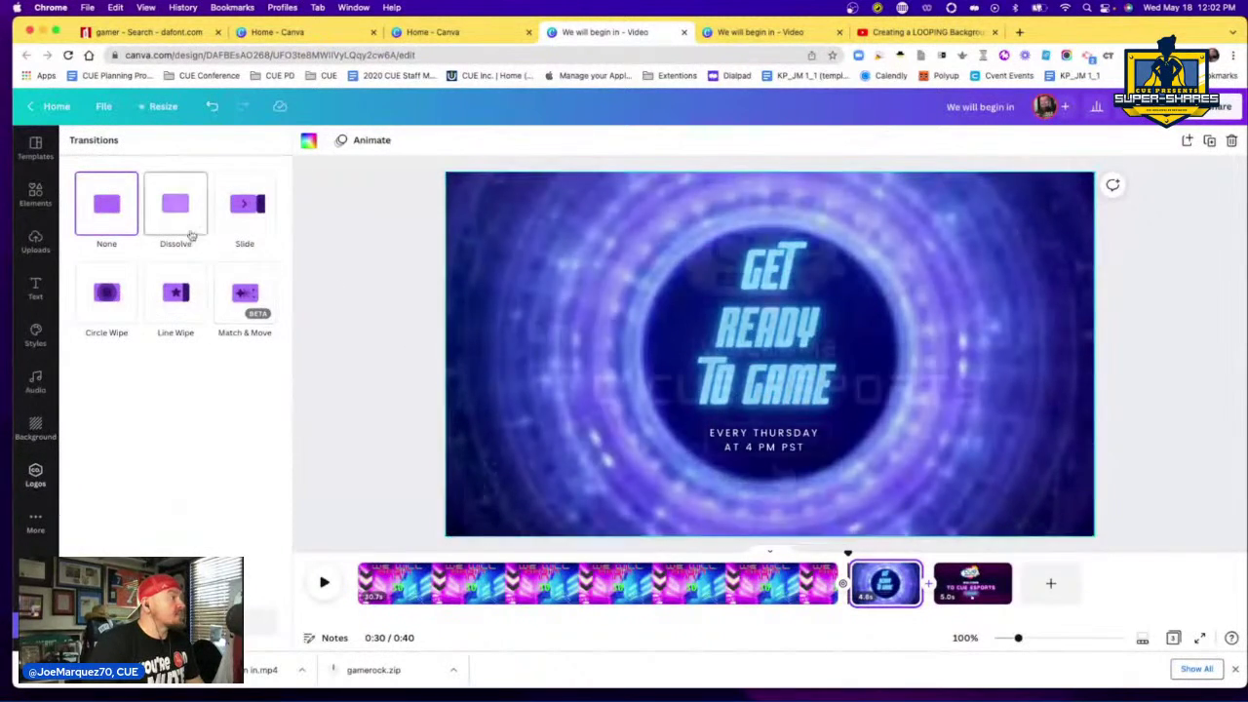
click(243, 295)
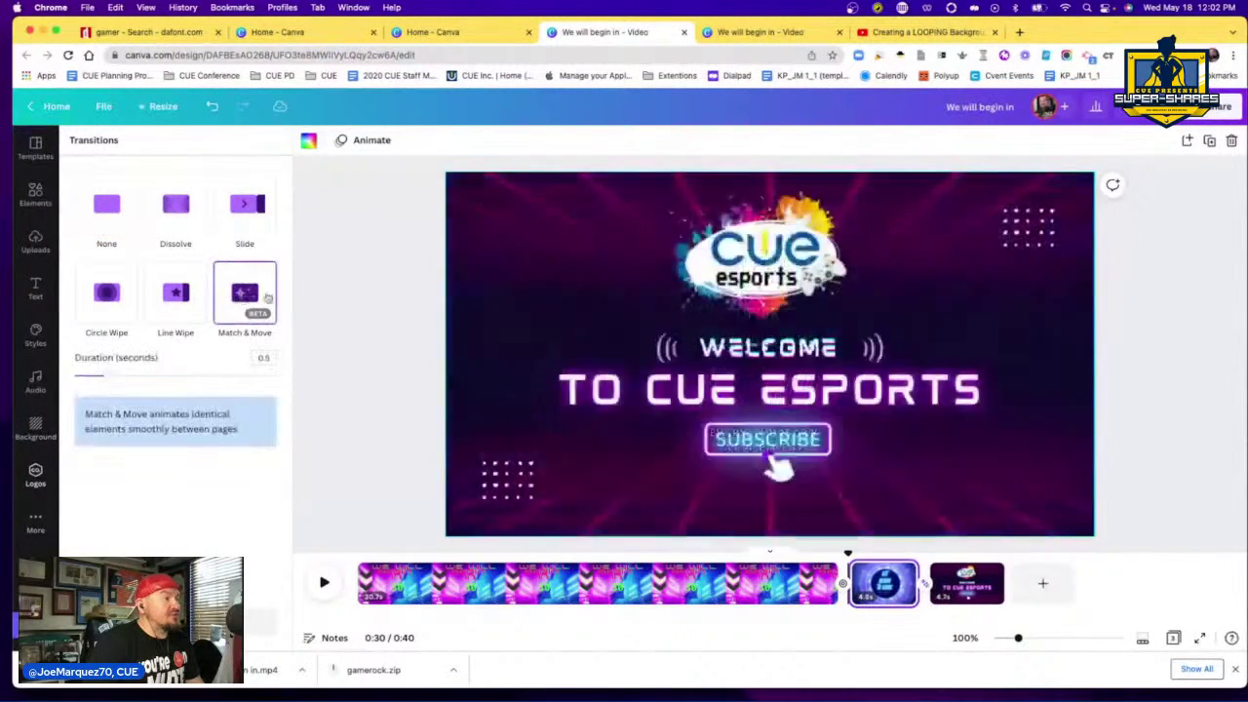
click(411, 359)
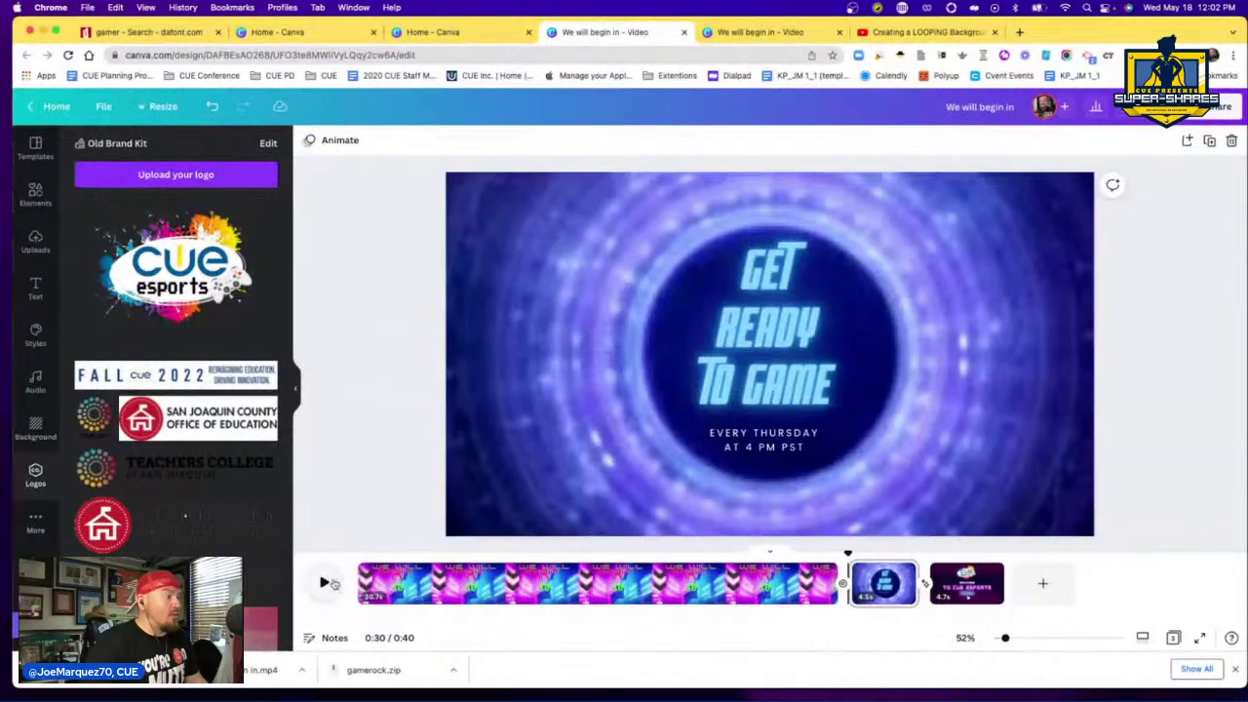
- Preview the pages and their transitions, restarting playback from near the end of the countdown page
key(space)
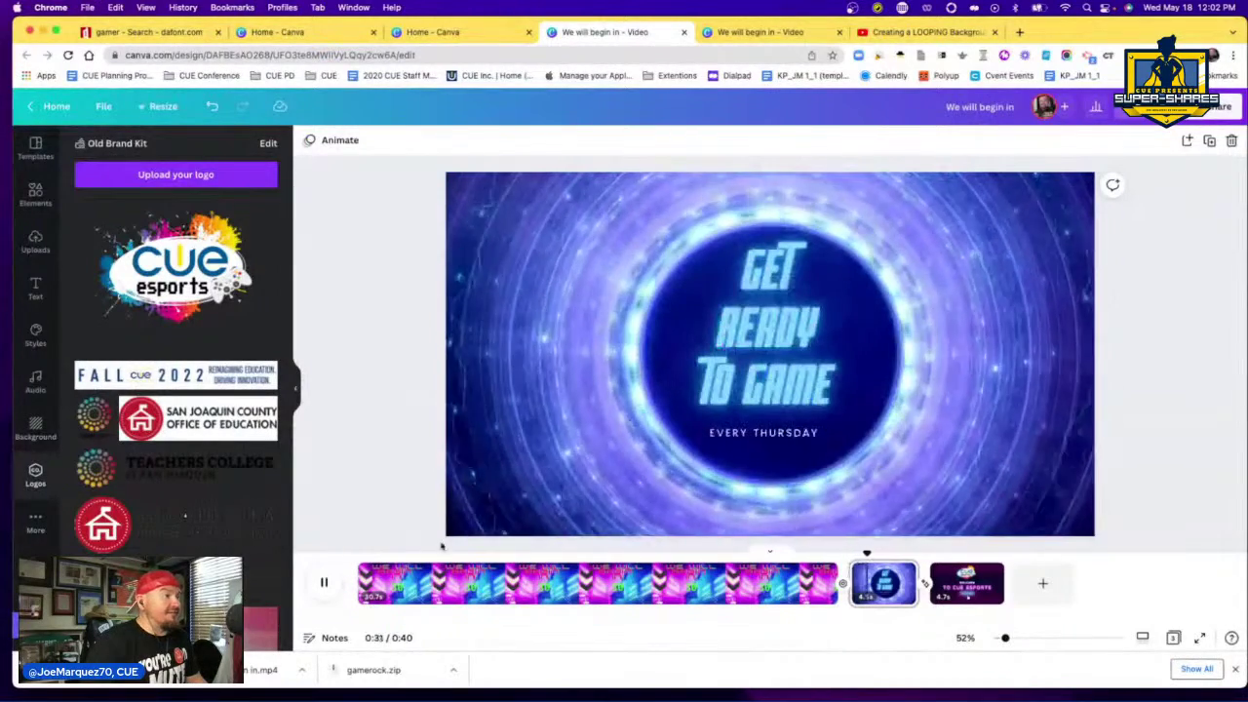
click(758, 578)
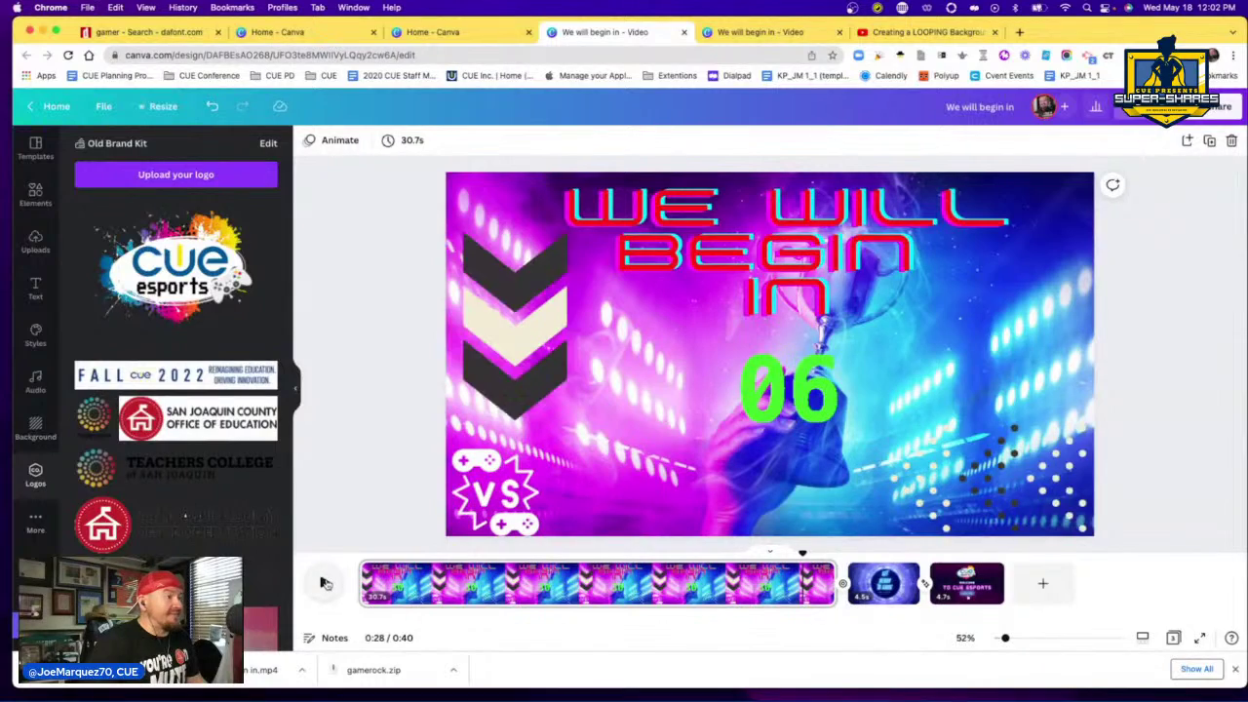
click(327, 583)
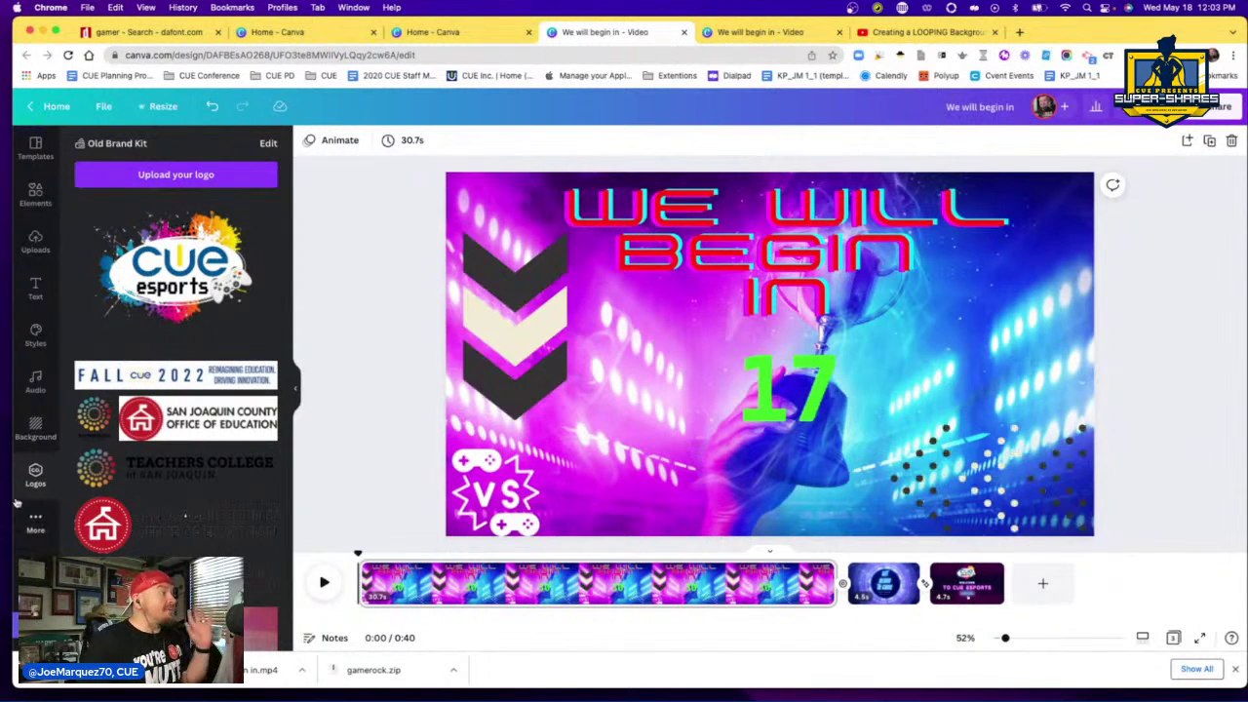
- Browse the audio library's categories and show the Epic tracks
click(36, 382)
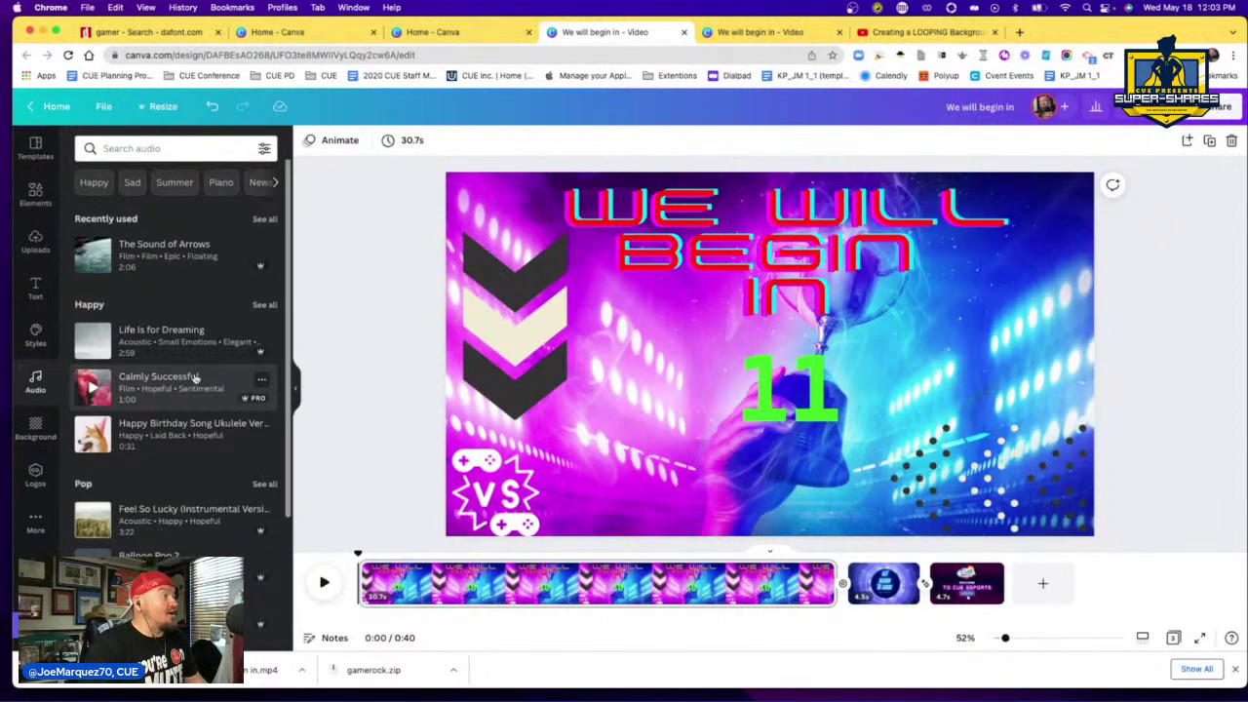
click(276, 182)
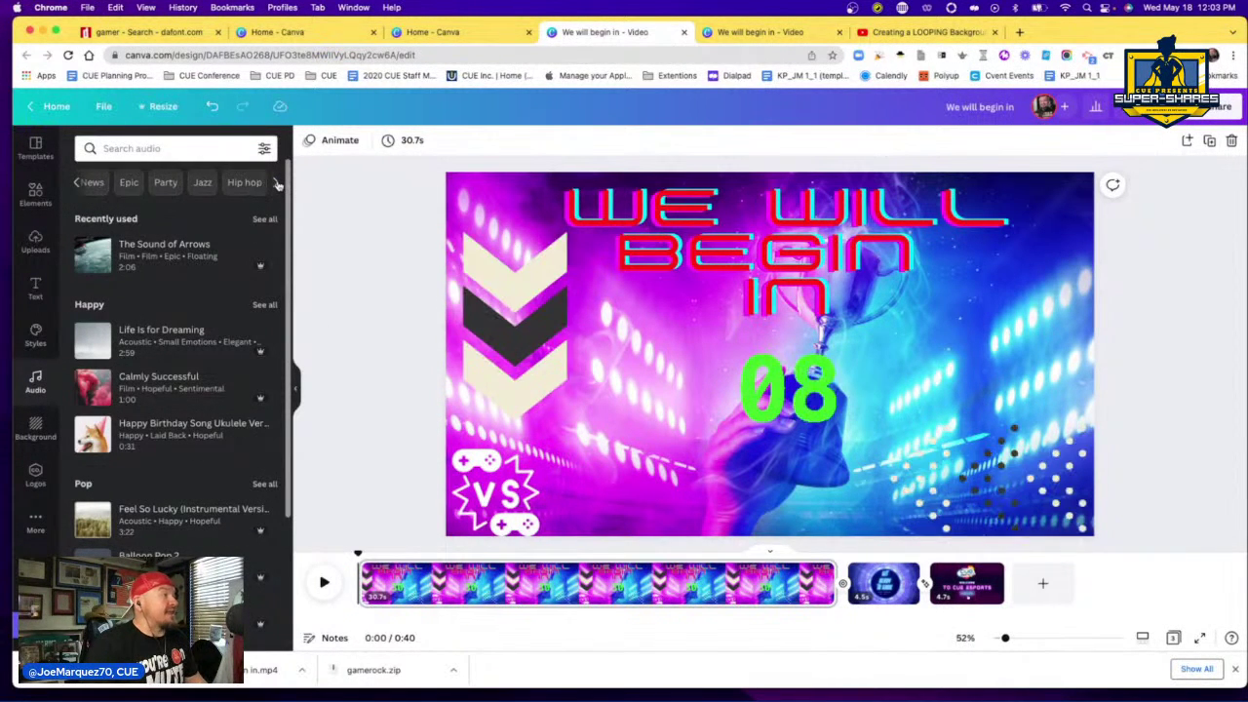
click(277, 184)
click(277, 184)
click(277, 183)
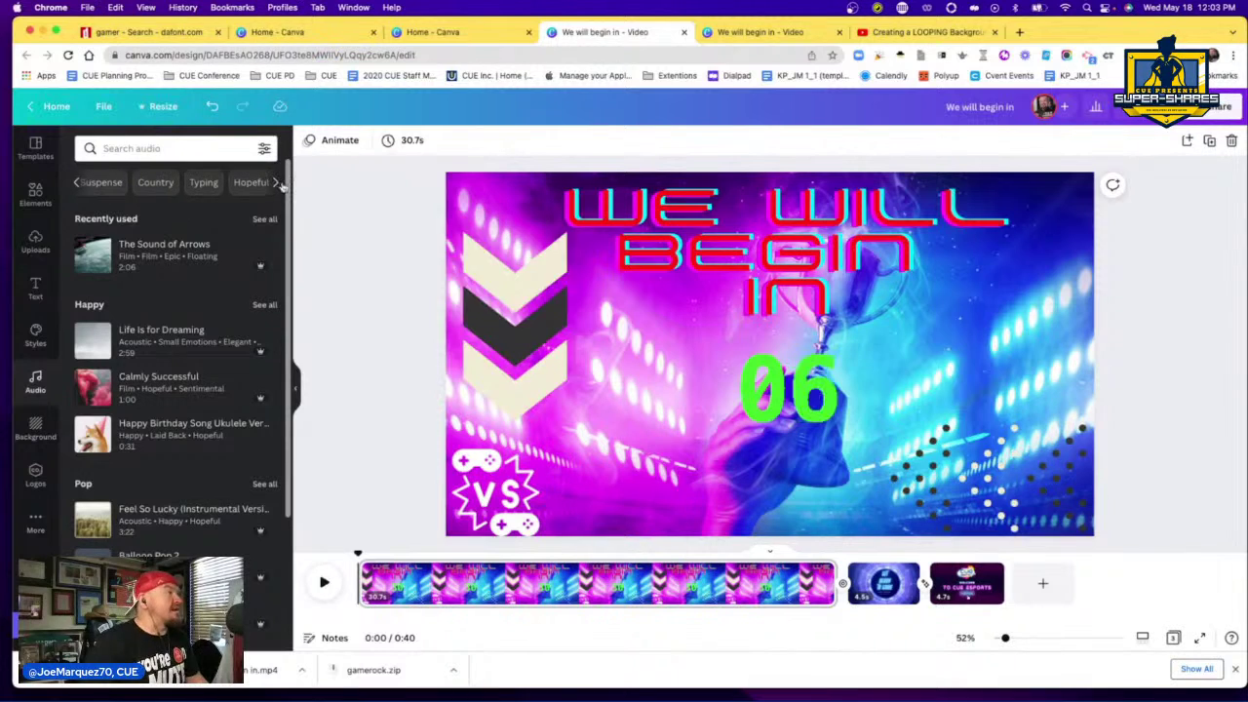
click(277, 184)
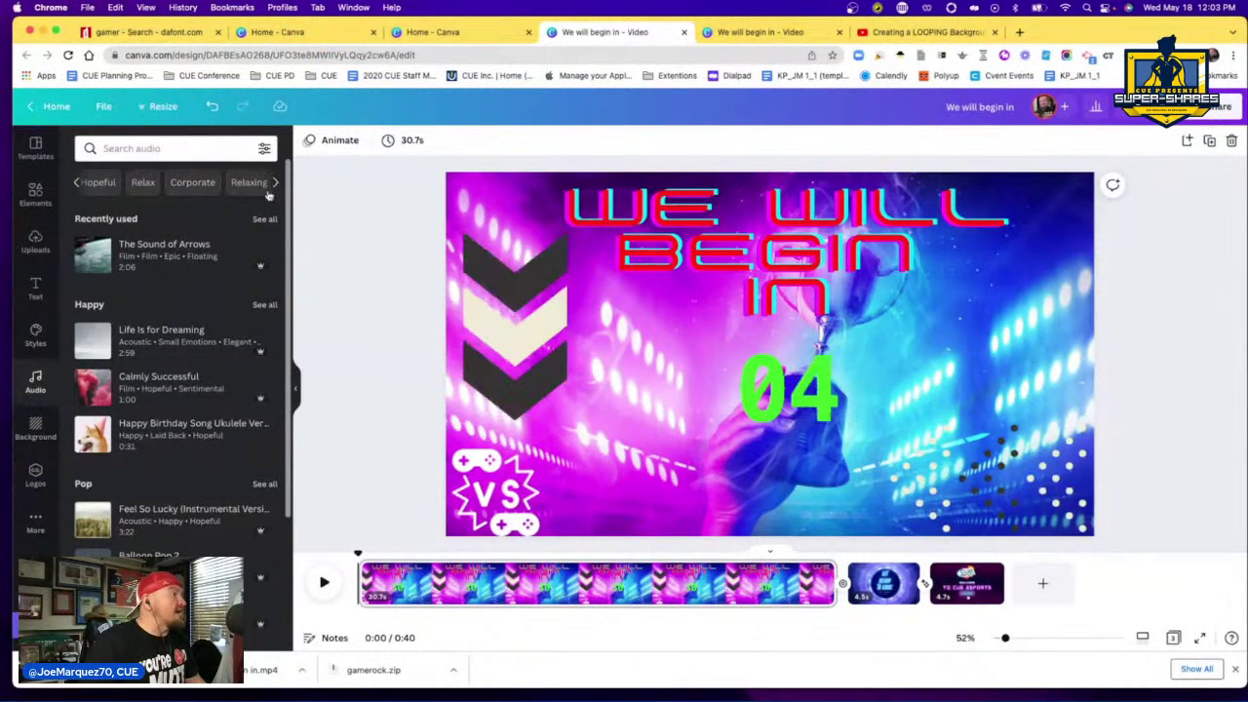
click(77, 183)
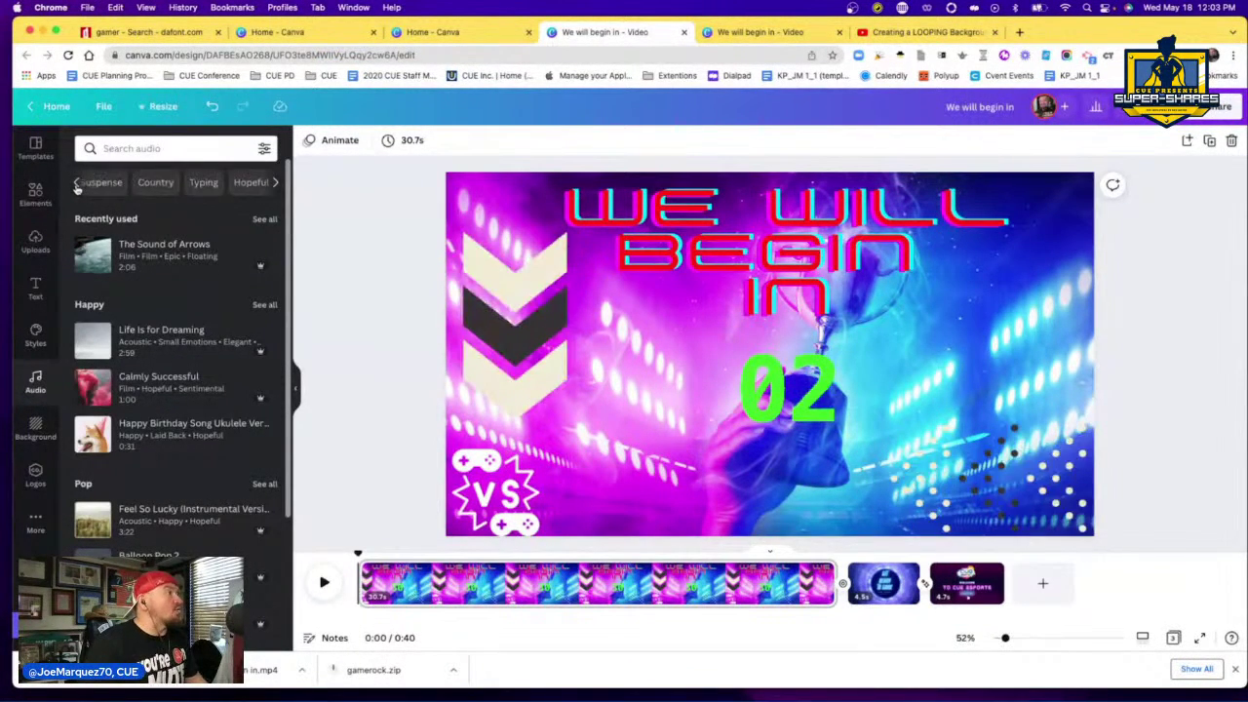
click(77, 183)
click(78, 183)
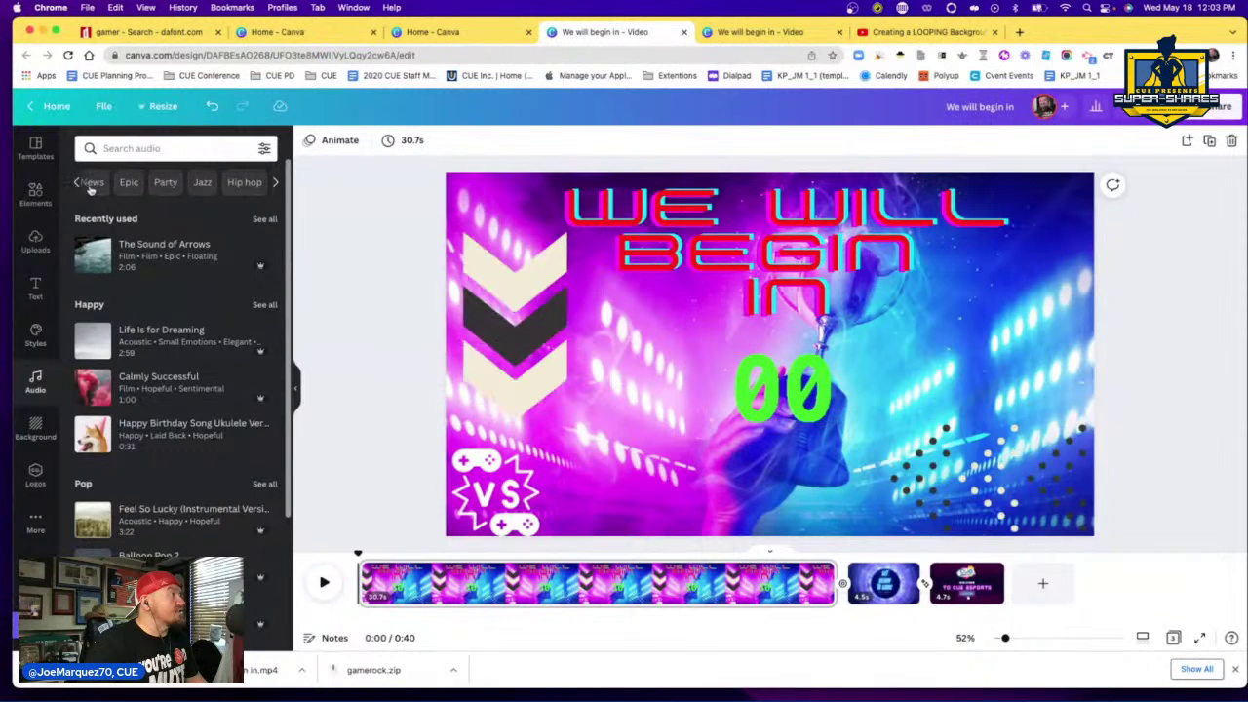
click(130, 183)
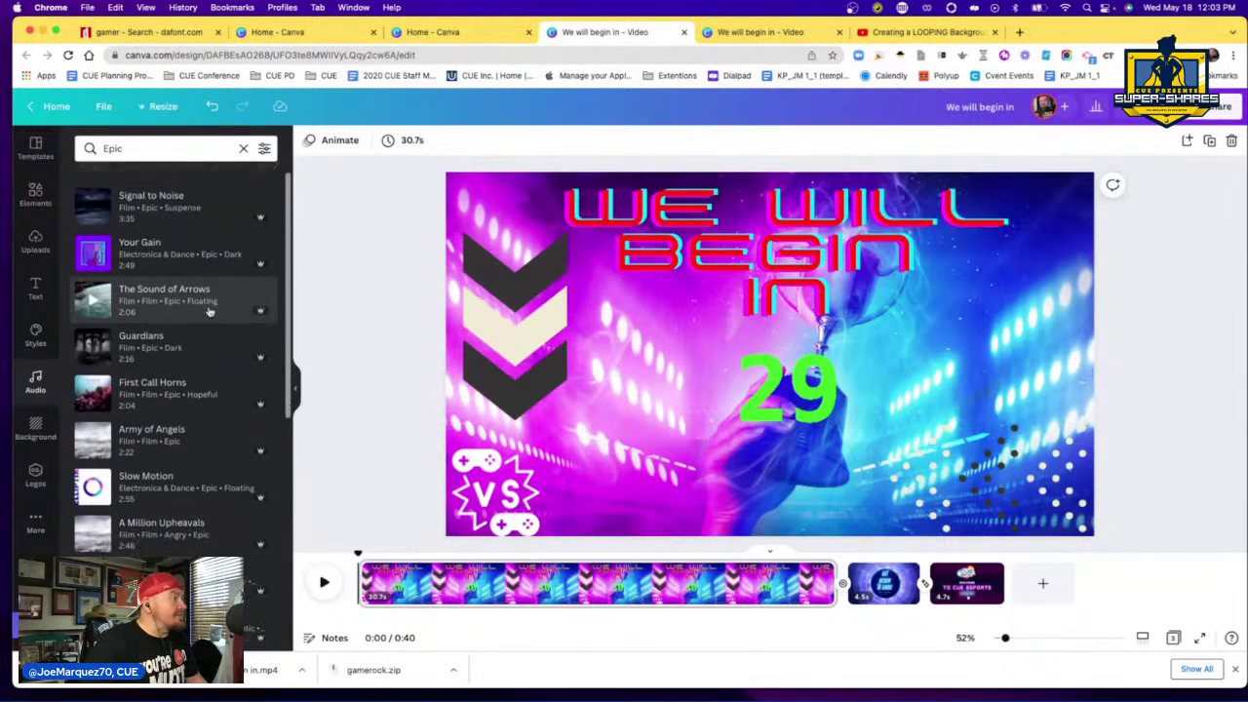
- Listen to the "Guardians" track and add it to the timeline beneath the video pages
scroll(199, 317, down, 2)
click(93, 290)
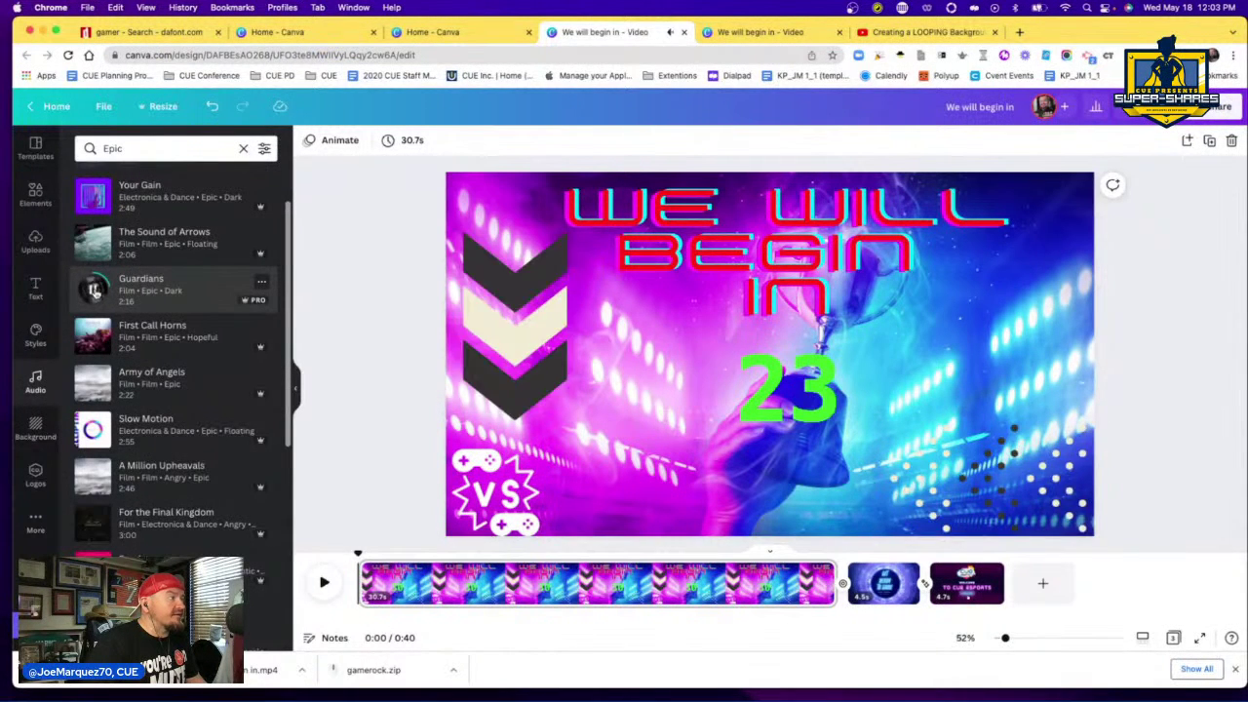
click(93, 290)
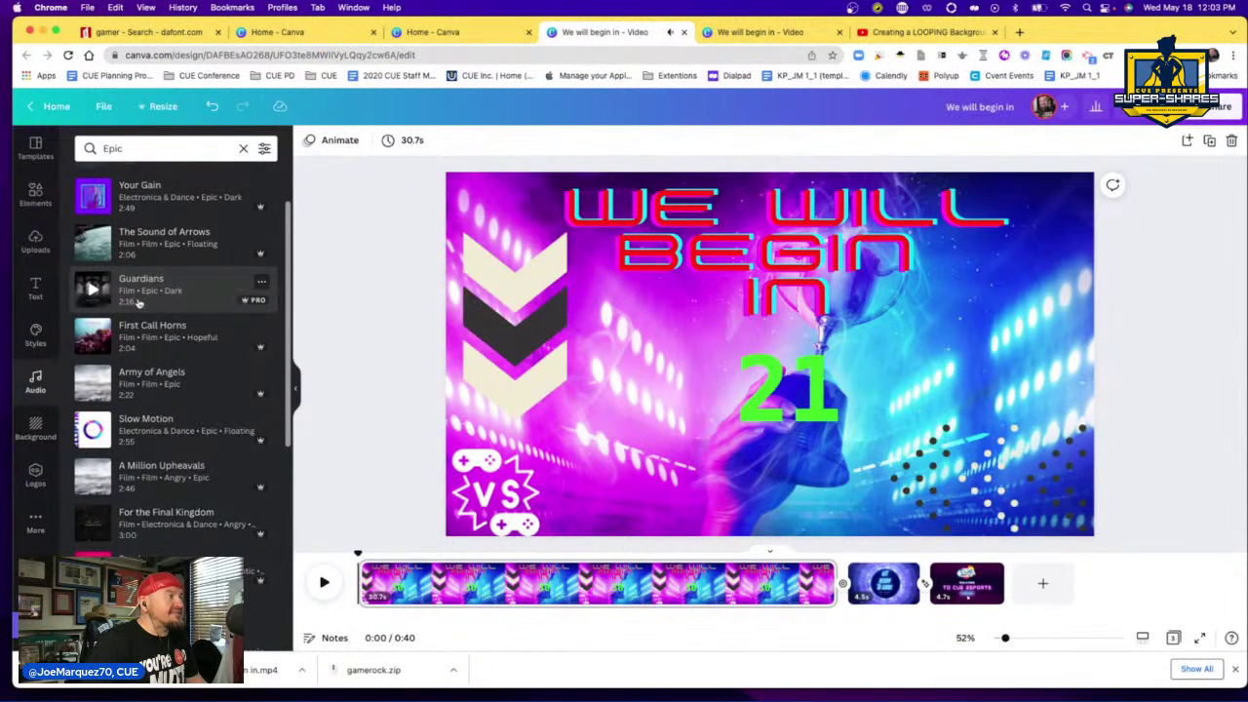
drag(142, 295, 439, 605)
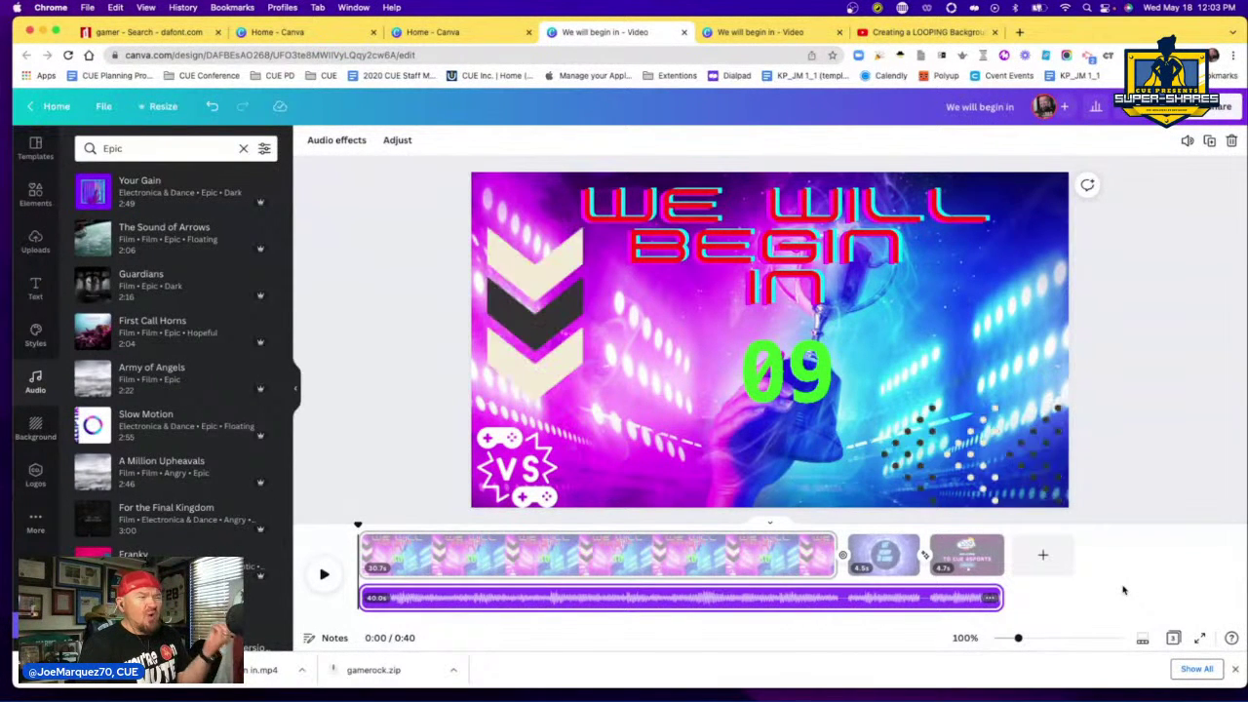
- Adjust which section of the "Guardians" track plays under the pages and set its fade-out to 1.0 s
click(399, 140)
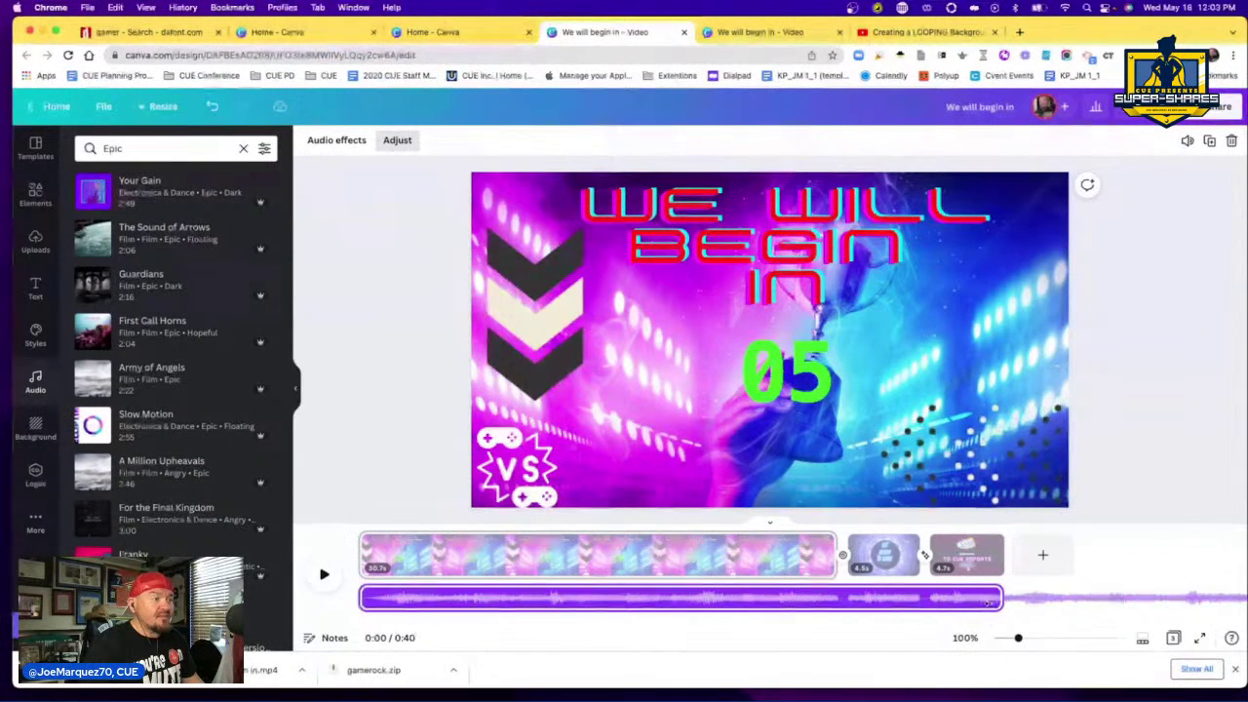
mouse_move(989, 603)
mouse_down()
mouse_move(856, 602)
mouse_move(983, 593)
mouse_up()
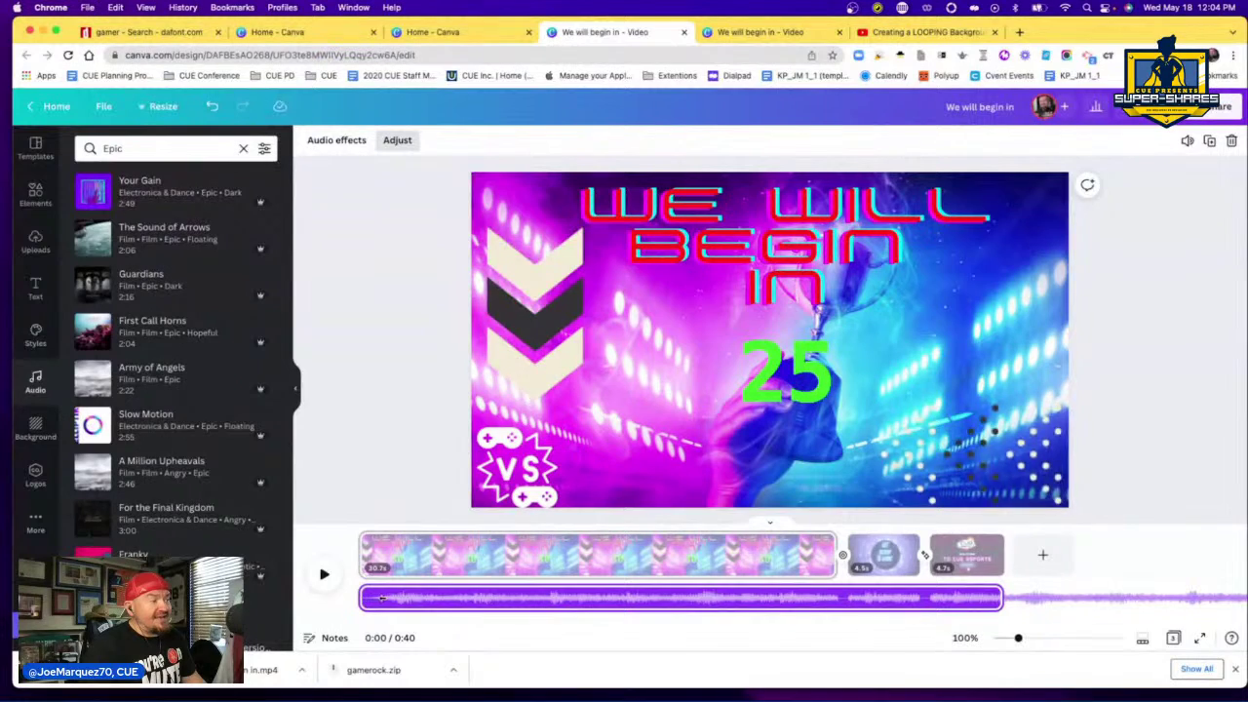
click(334, 139)
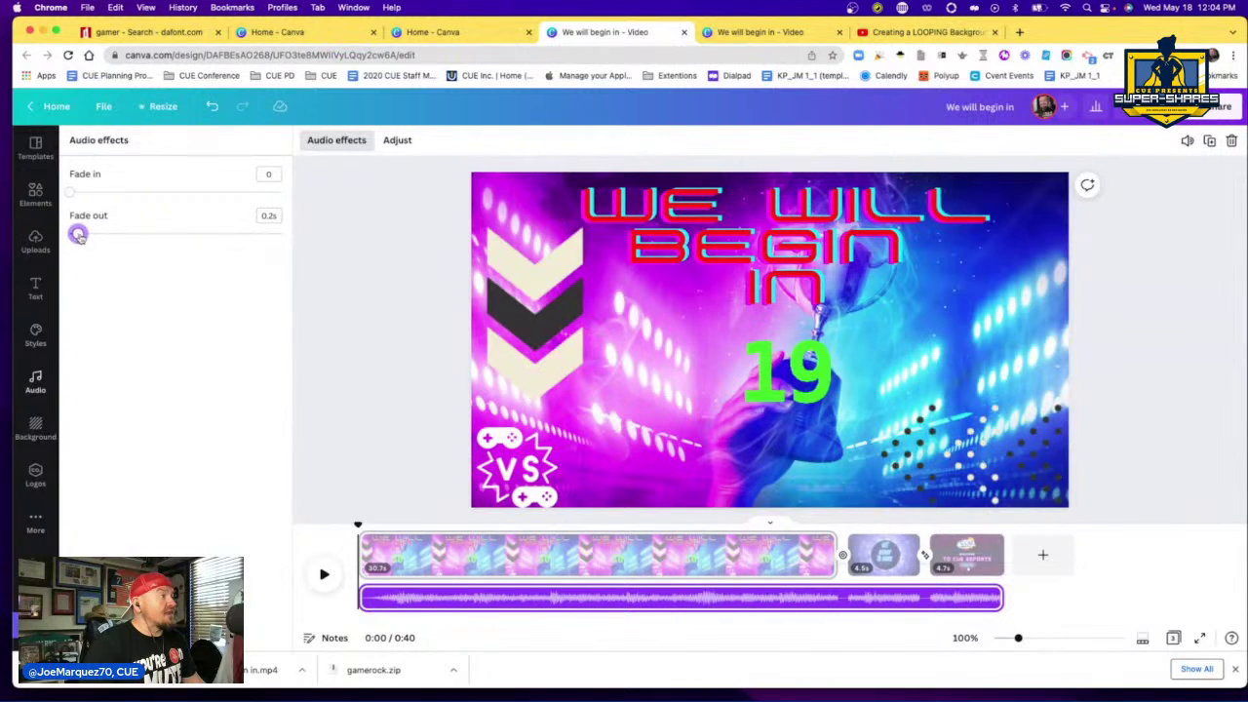
drag(78, 237, 109, 237)
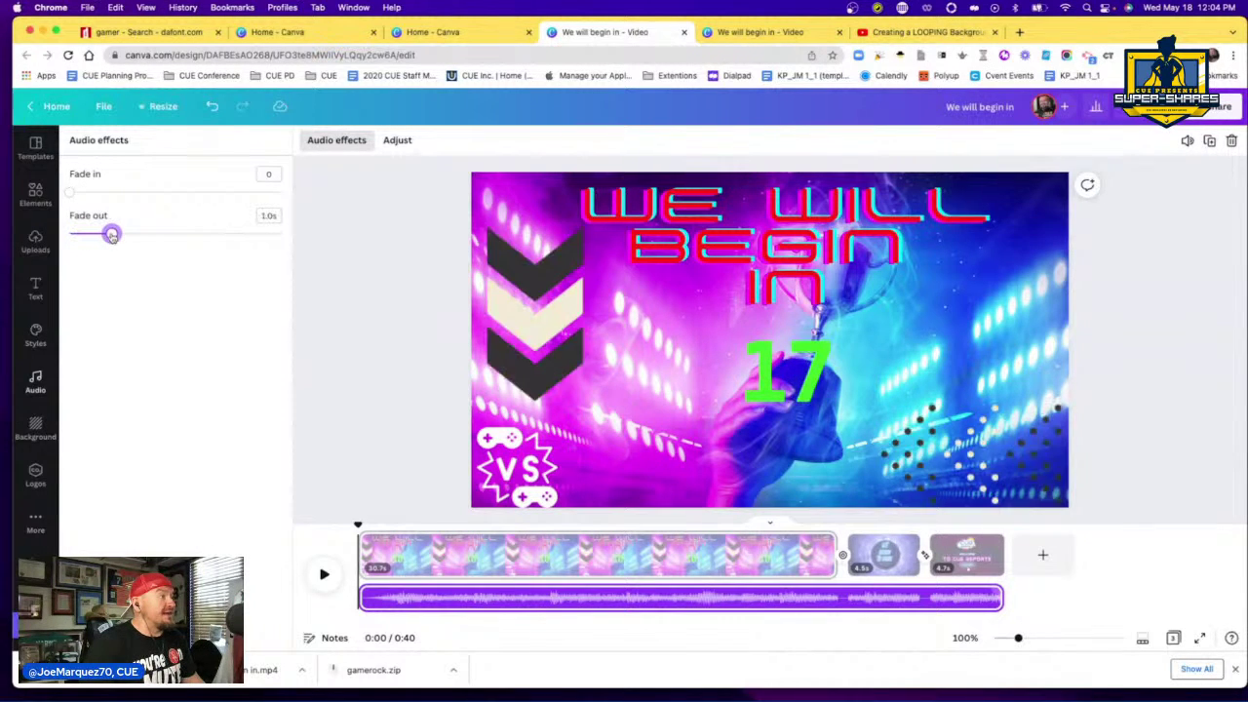
click(387, 289)
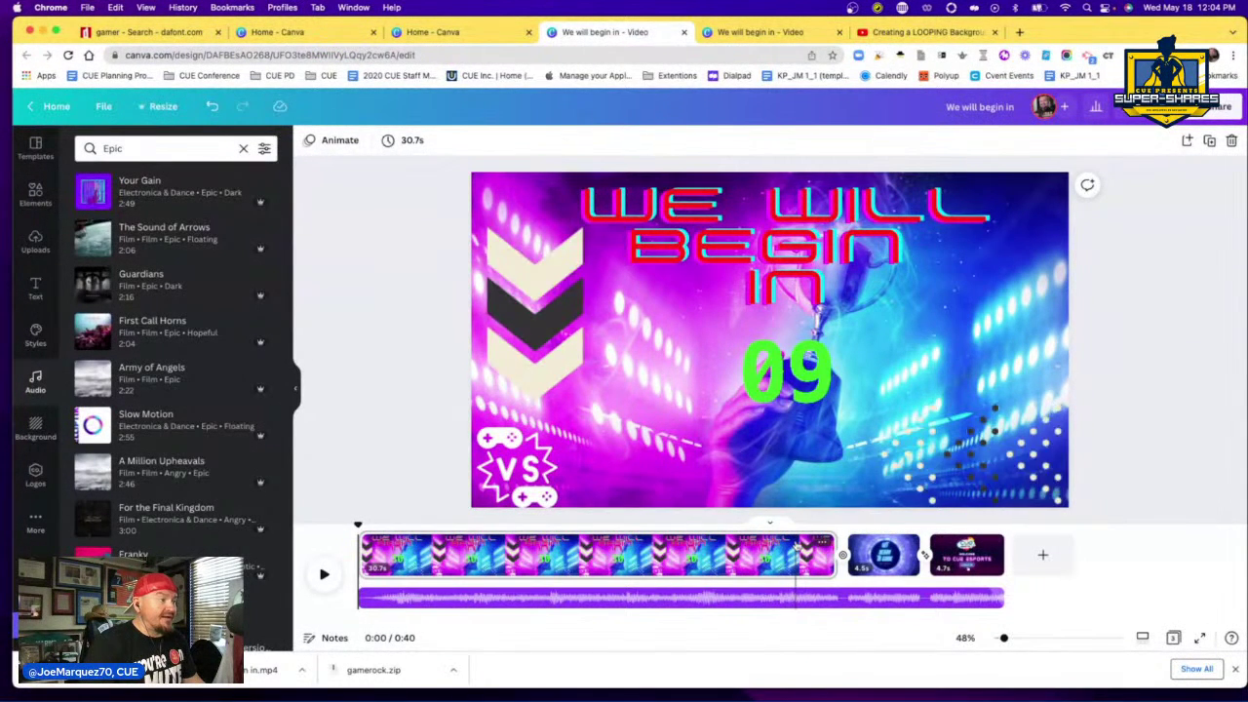
- Play the opening seconds of the countdown page with the soundtrack in the editor, and pause playback
click(797, 551)
click(325, 576)
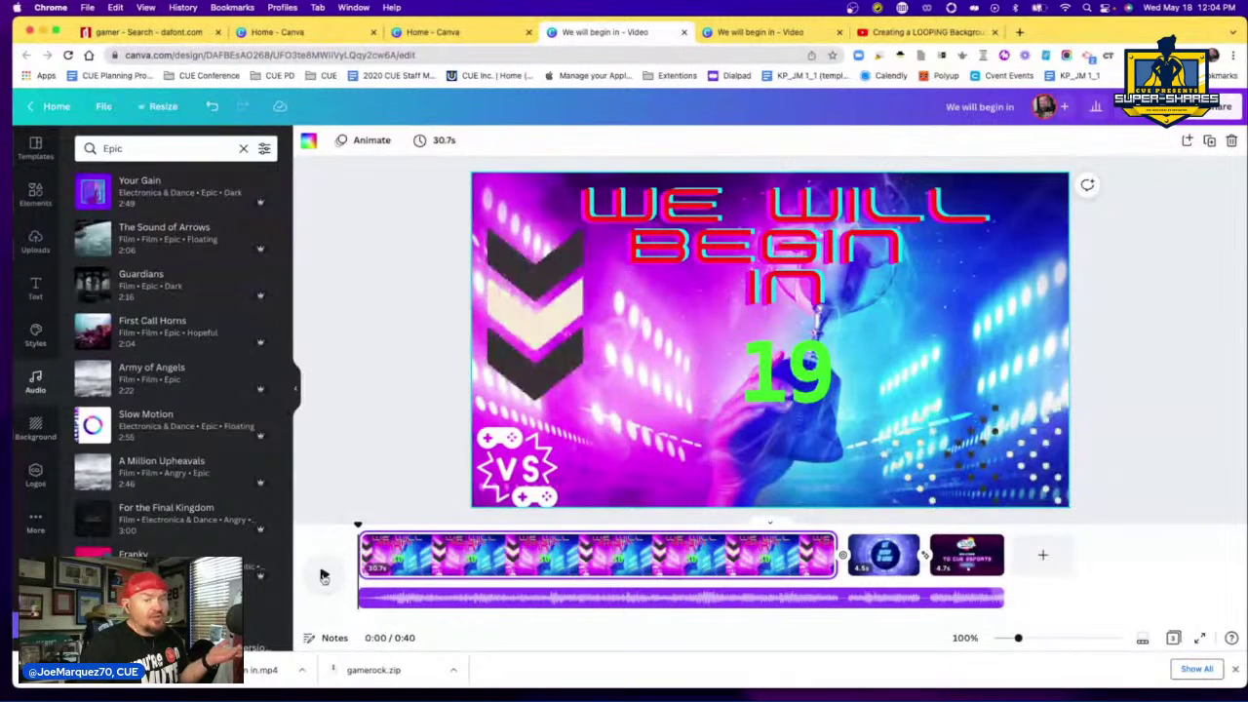
click(325, 575)
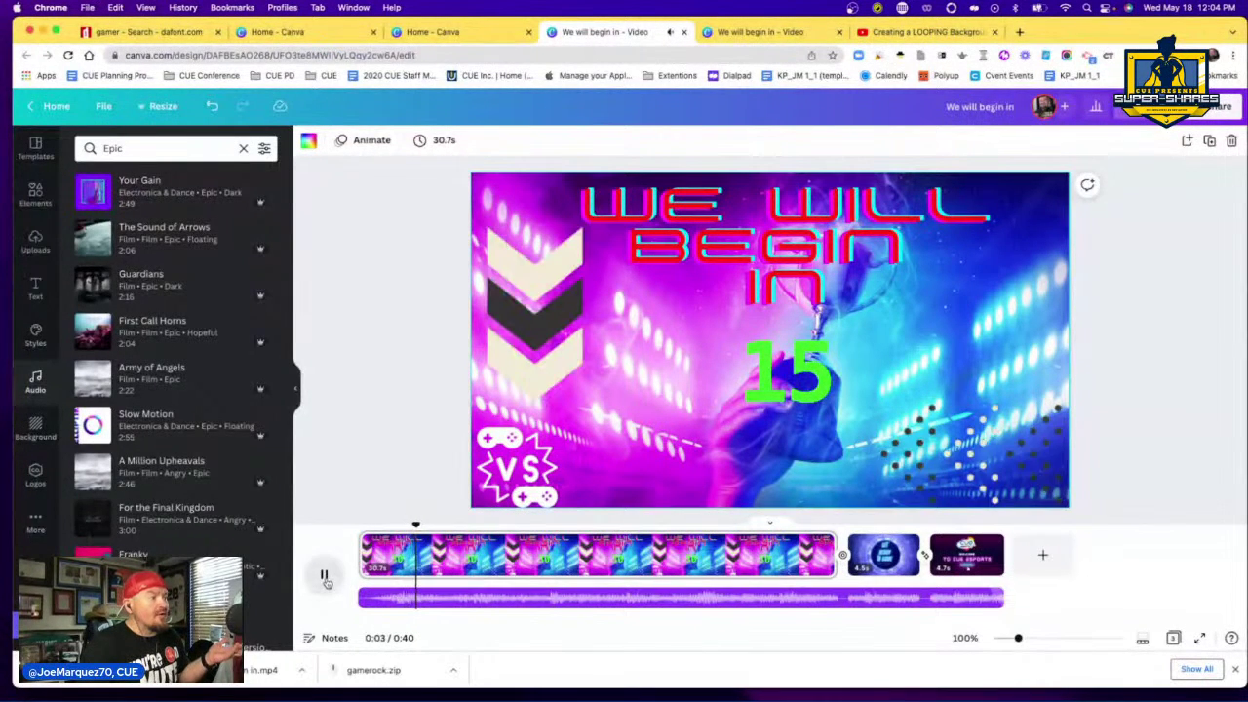
click(325, 576)
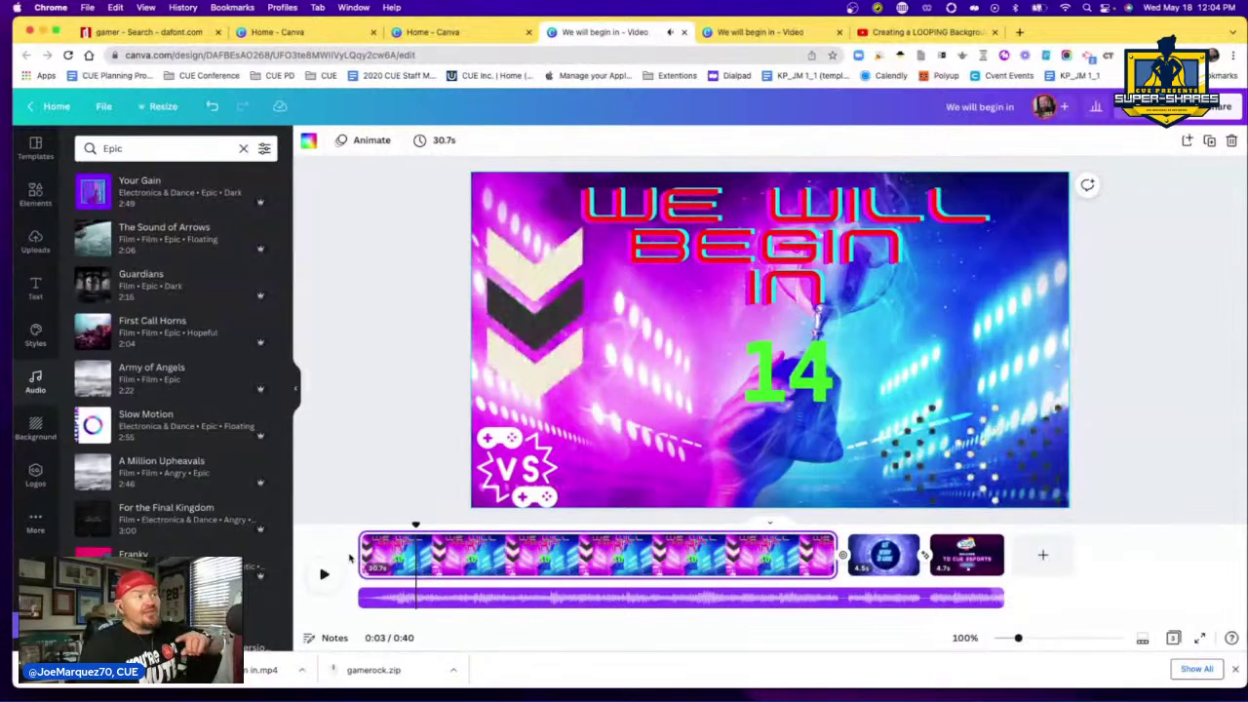
- Preview the design from its beginning in the larger preview player and return to the editor
click(805, 386)
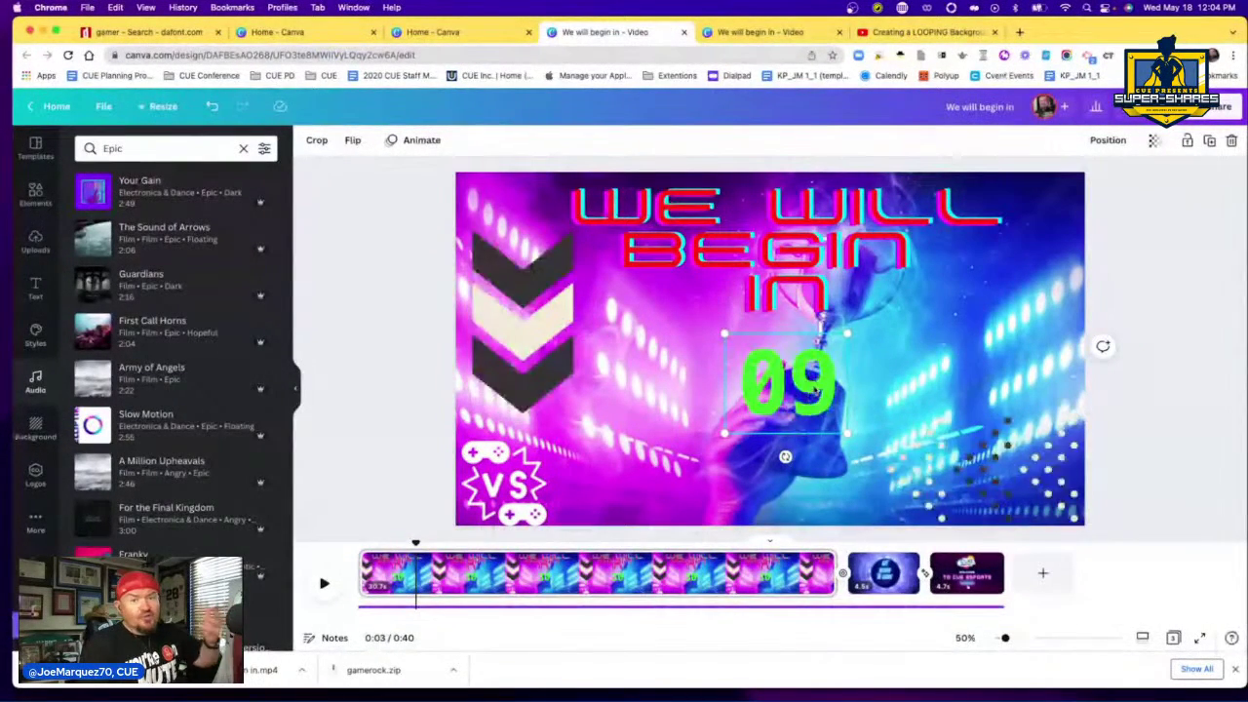
click(1174, 402)
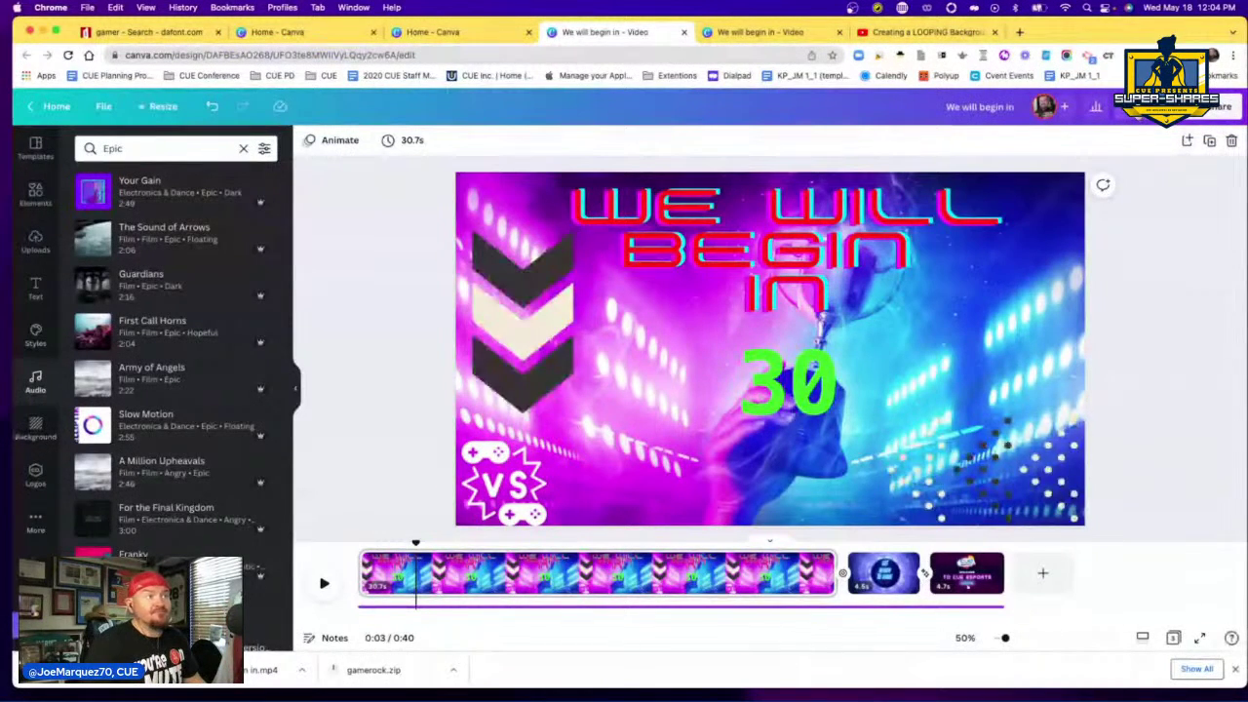
key(super+alt+p)
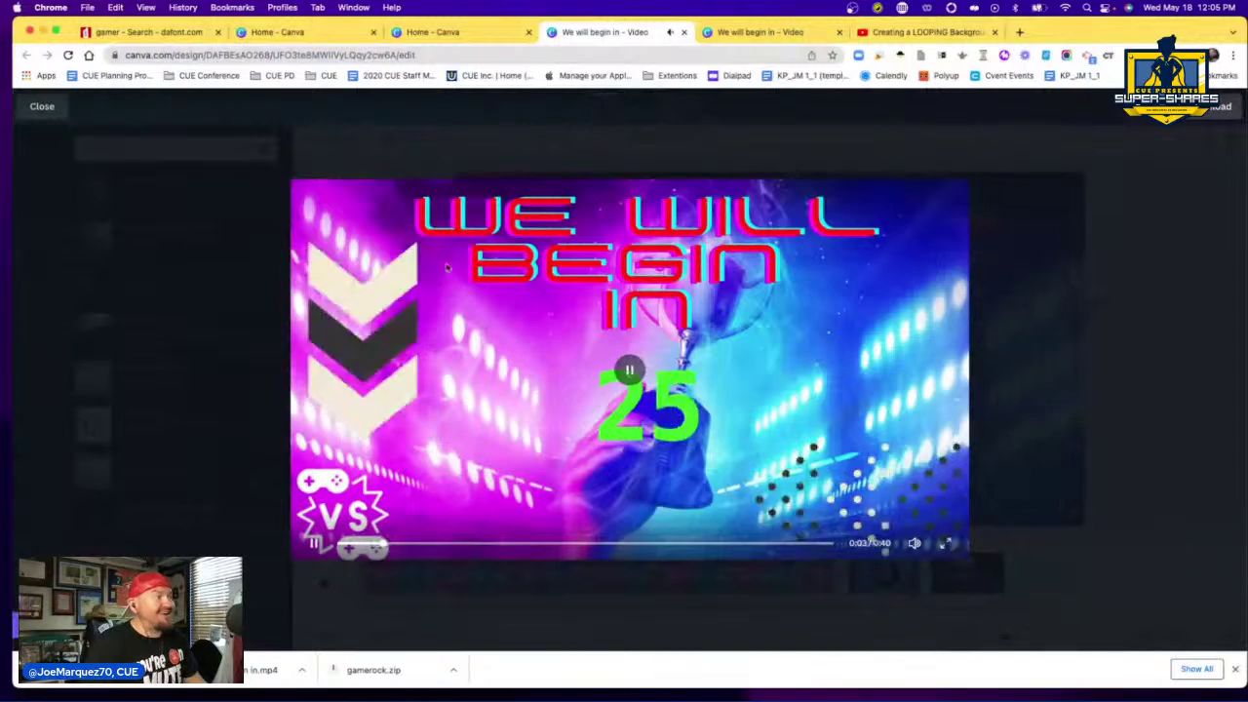
click(44, 109)
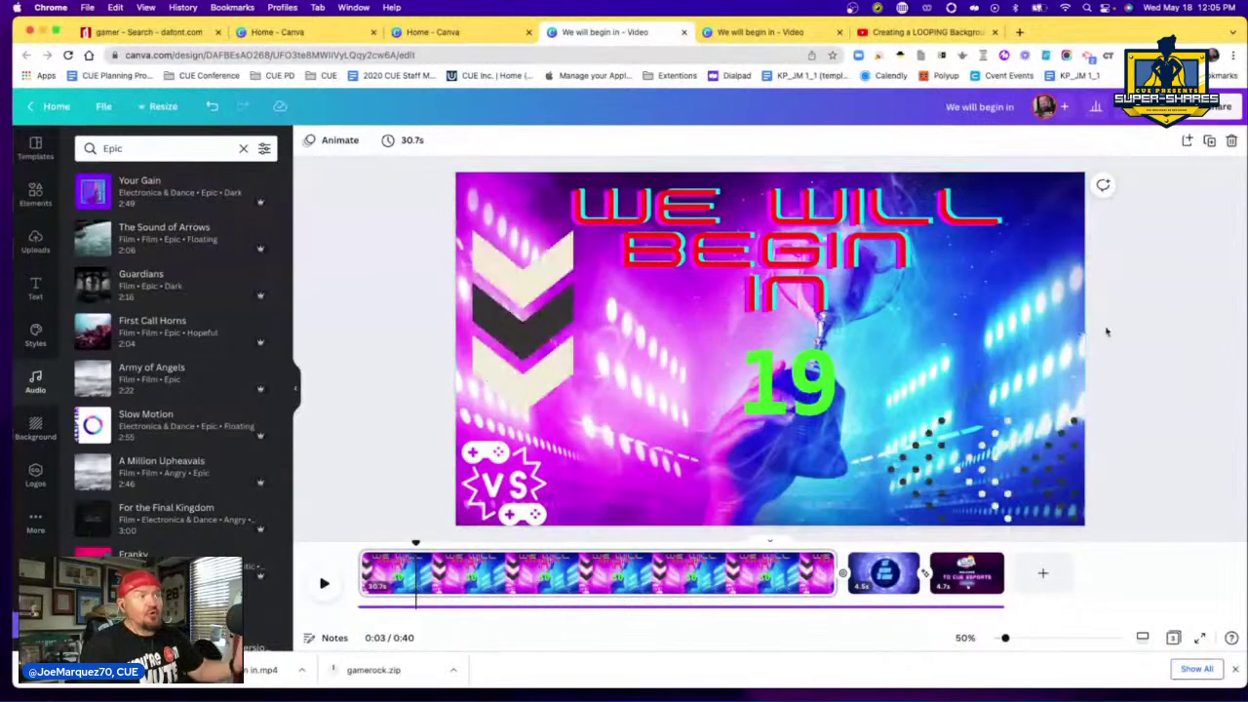
- Download all 3 pages of the design as an MP4 video
click(1214, 107)
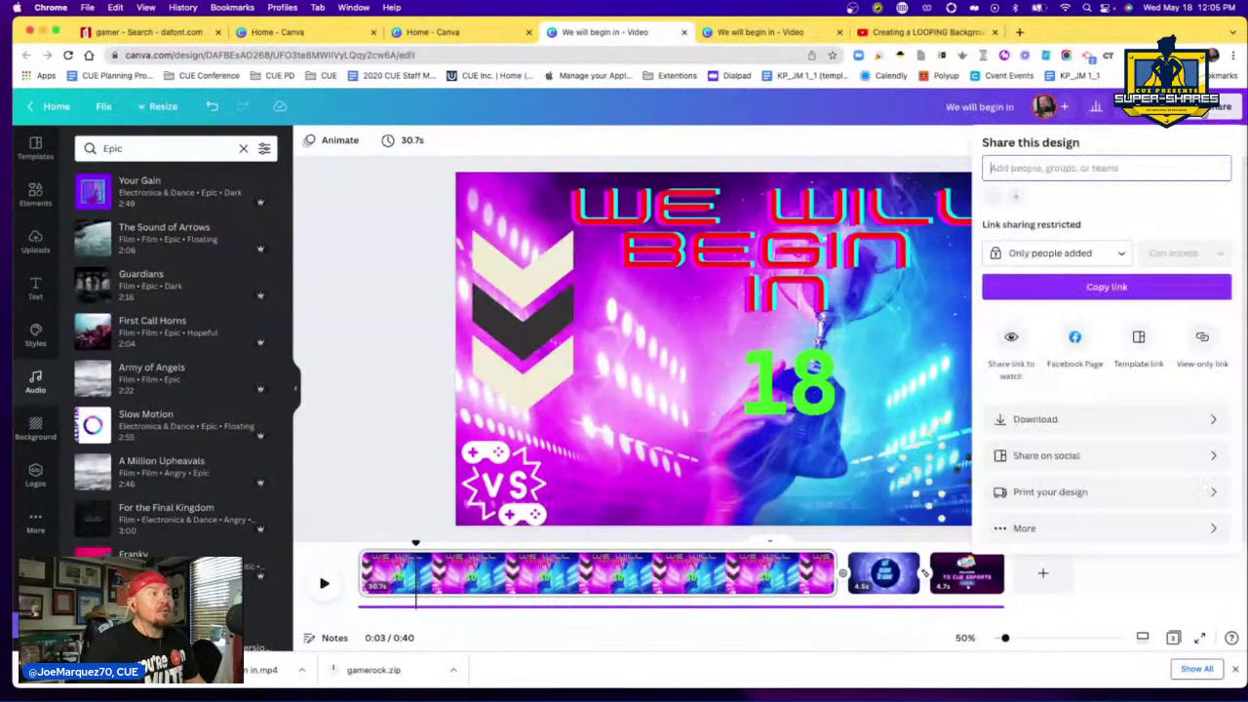
click(1090, 420)
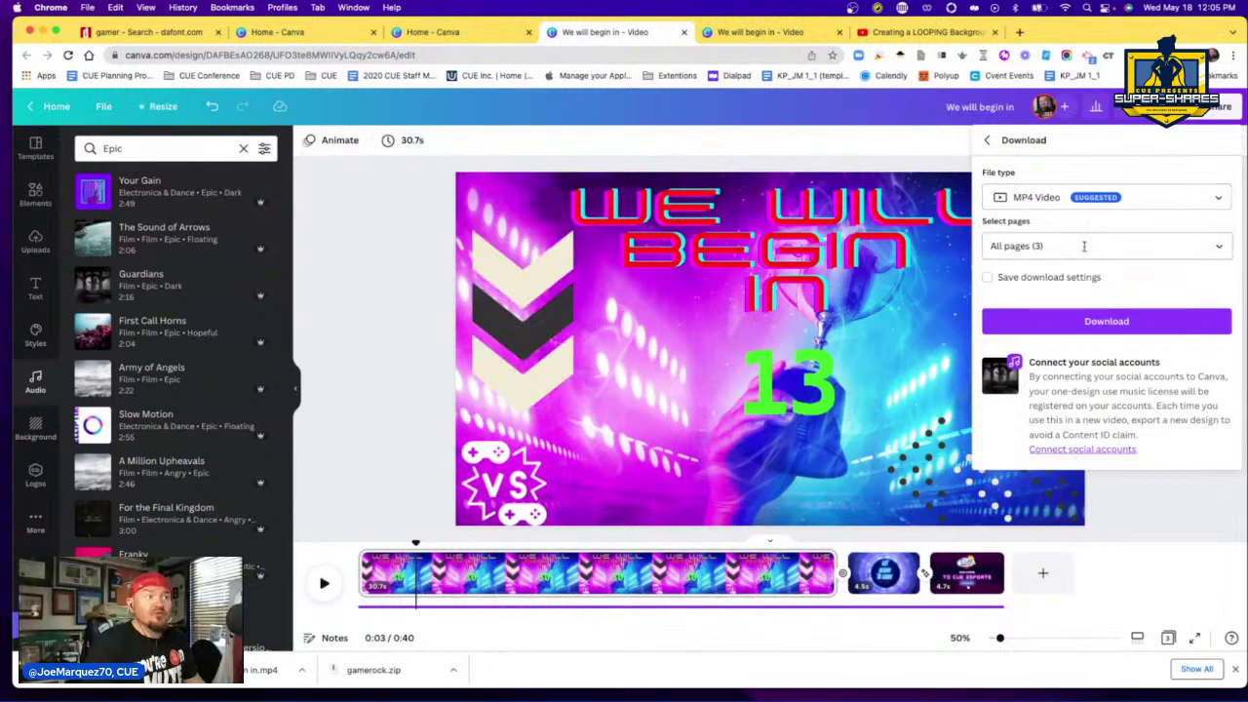
click(1125, 326)
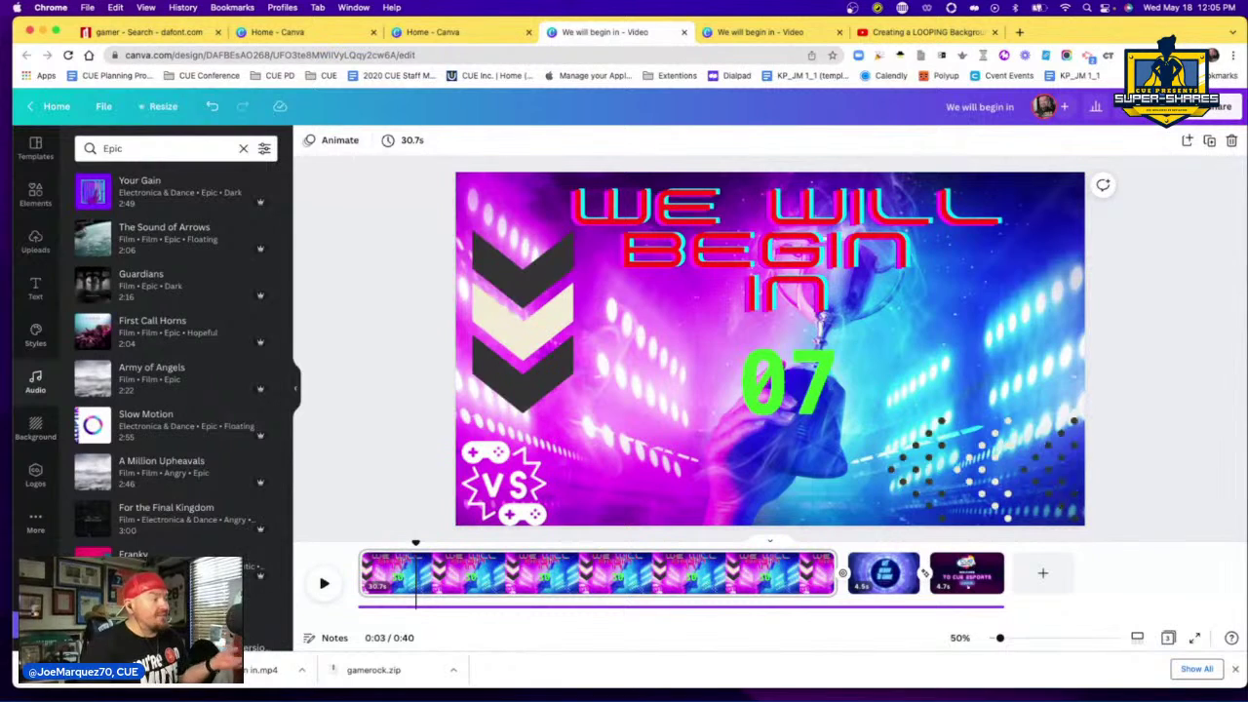
- Switch to QuickTime Player and play the exported "We will begin in.mp4" countdown video
mouse_move(498, 689)
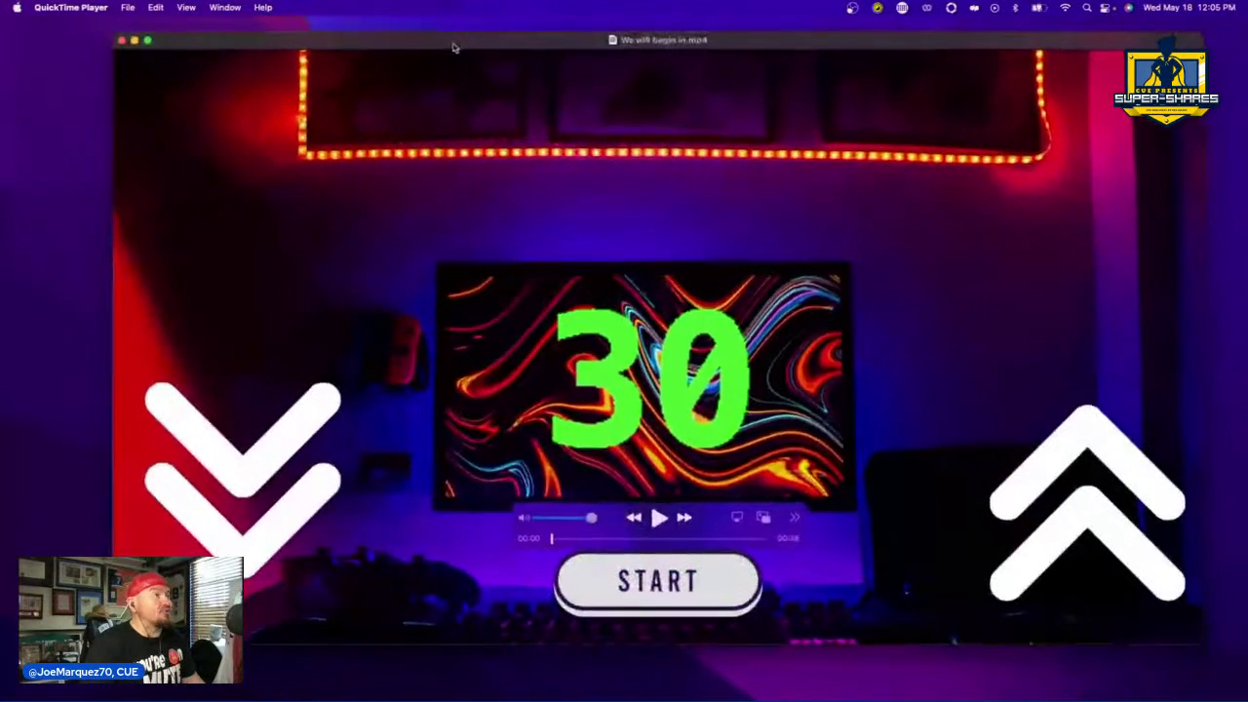
click(659, 519)
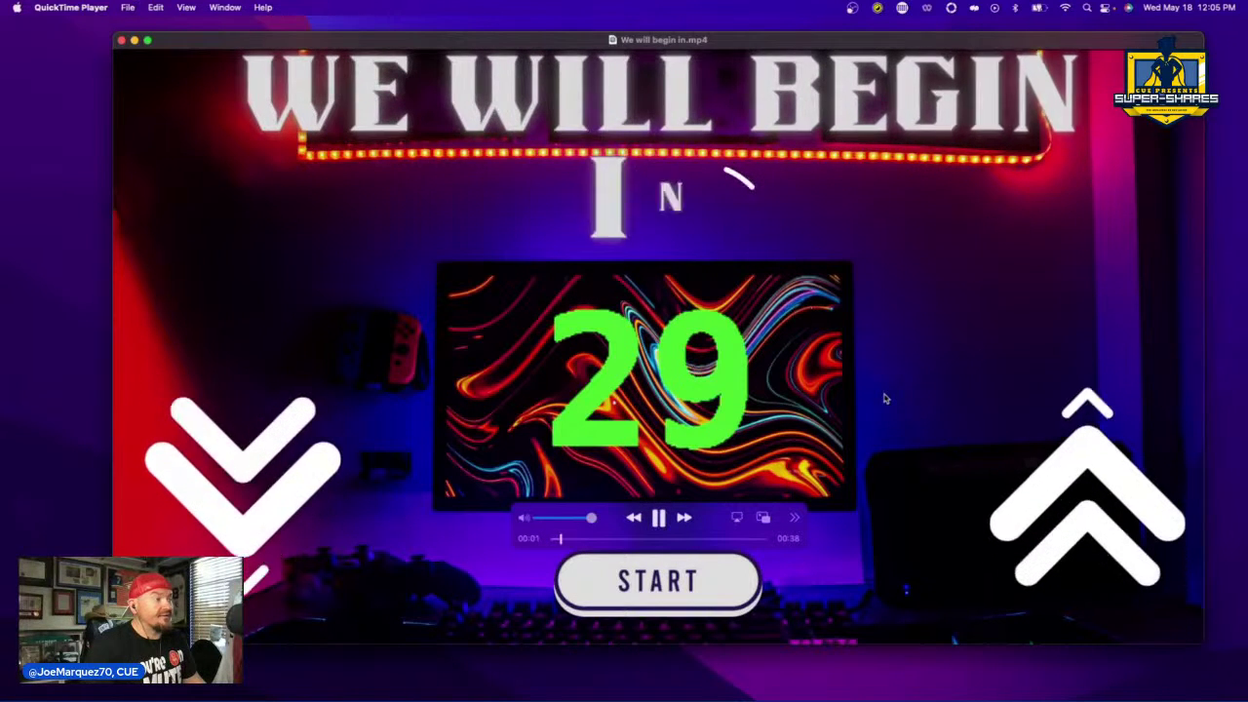